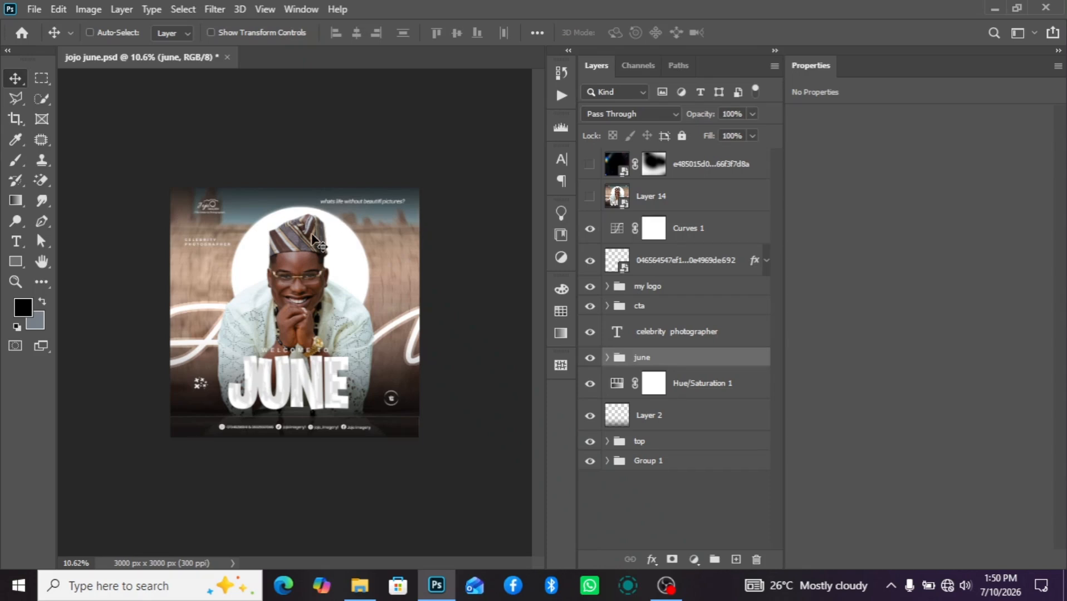
{"action": "scroll", "coordinate": [337, 348], "scroll_direction": "down", "scroll_amount": 2}
{"action": "scroll", "coordinate": [337, 348], "scroll_direction": "up", "scroll_amount": 3}
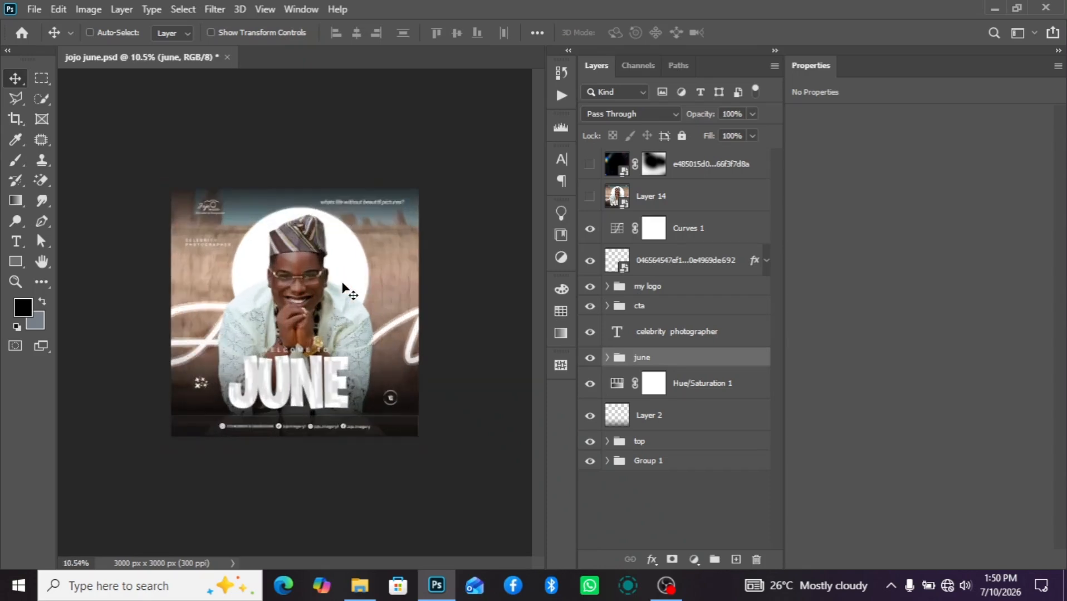
{"action": "scroll", "coordinate": [343, 296], "scroll_direction": "down", "scroll_amount": 1}
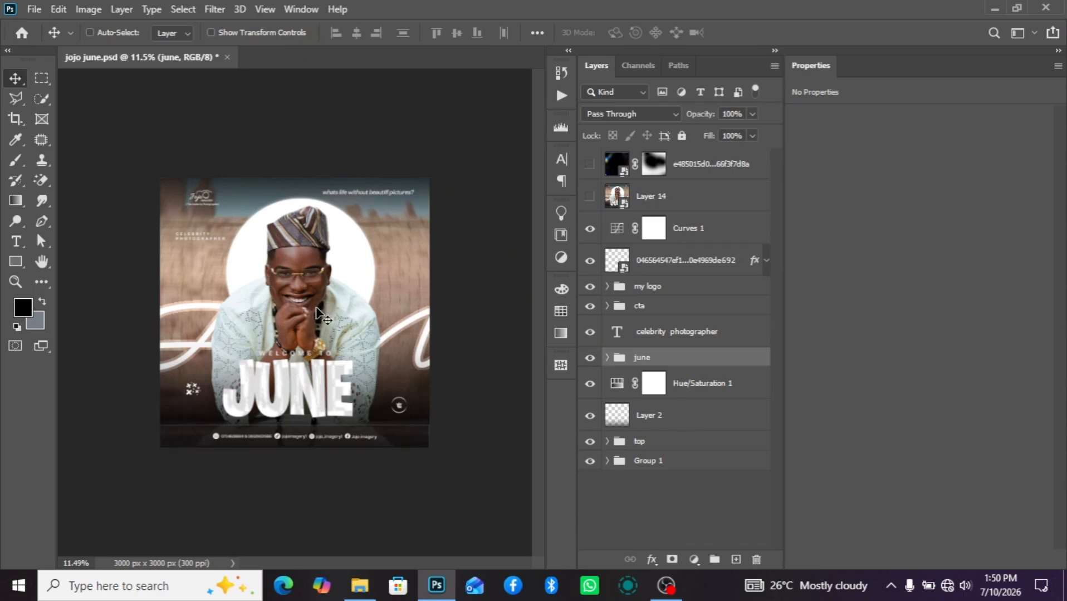
Step: Create a new document from the recent custom 3000 x 3000 px preset at 300 ppi
{"action": "left_click", "coordinate": [34, 10]}
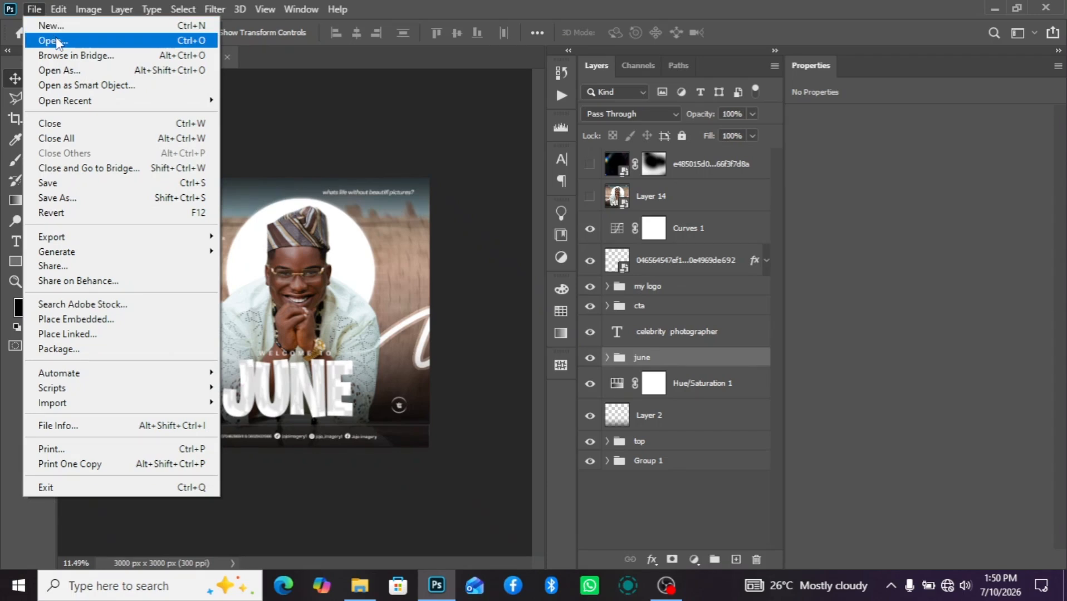
{"action": "left_click", "coordinate": [60, 26]}
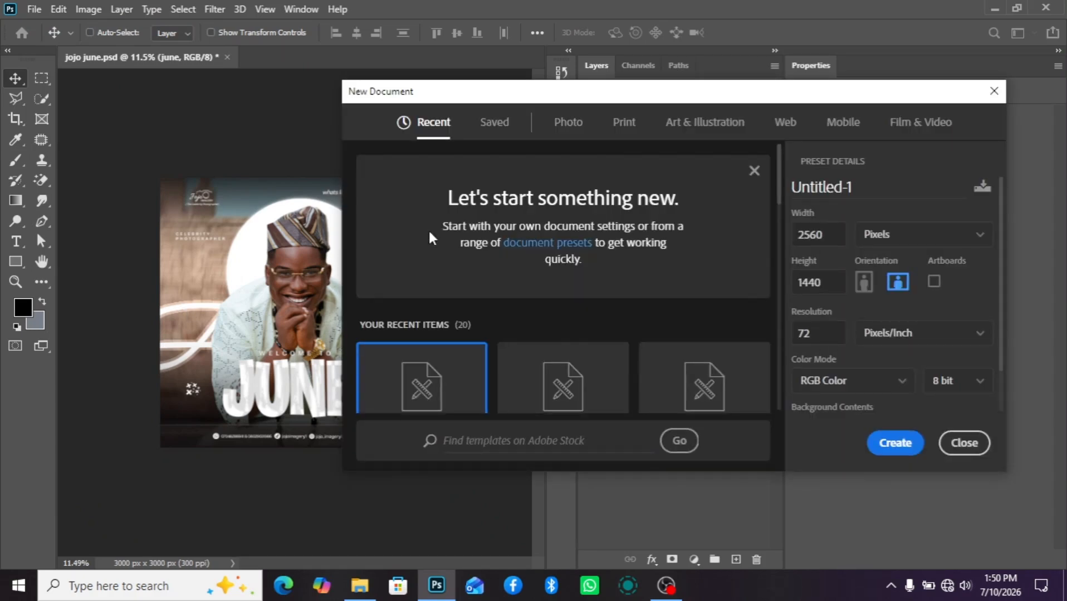
{"action": "scroll", "coordinate": [464, 292], "scroll_direction": "down", "scroll_amount": 5}
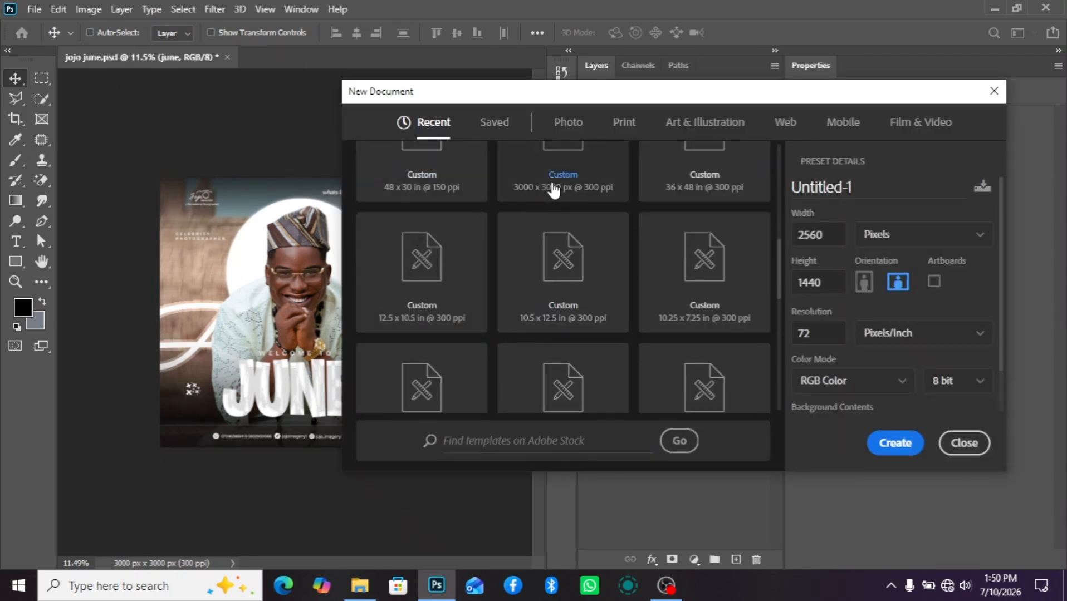
{"action": "left_click", "coordinate": [565, 184]}
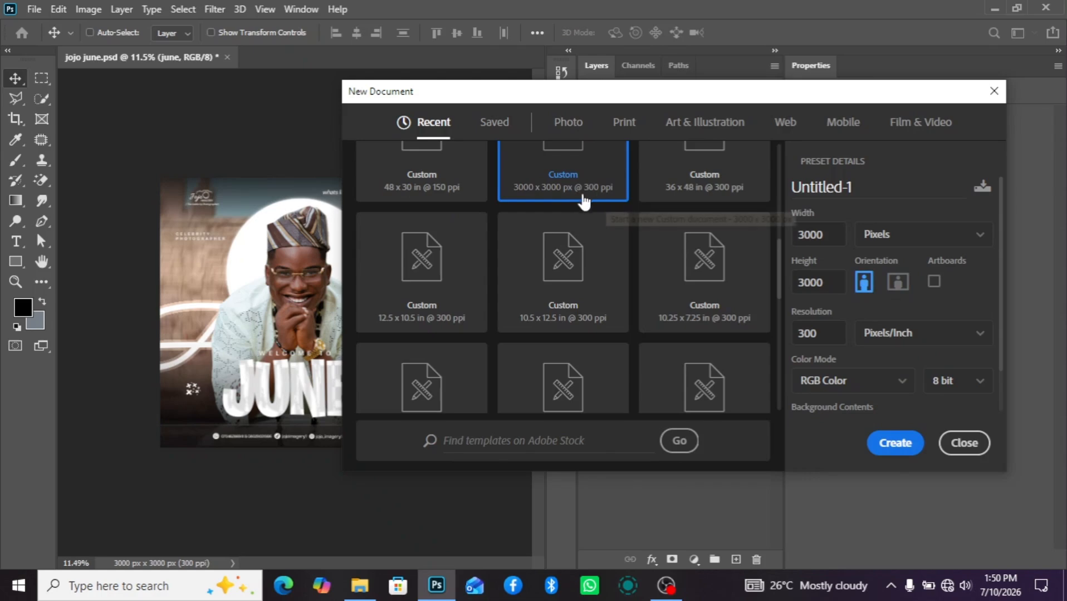
{"action": "scroll", "coordinate": [574, 197], "scroll_direction": "up", "scroll_amount": 1}
{"action": "scroll", "coordinate": [574, 211], "scroll_direction": "up", "scroll_amount": 1}
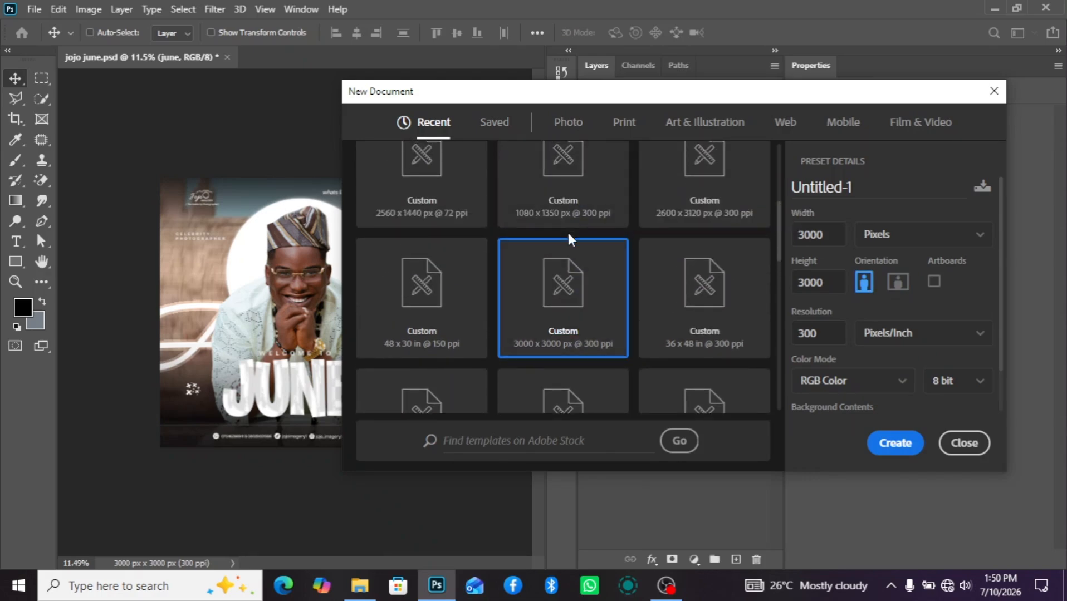
{"action": "left_click", "coordinate": [897, 450]}
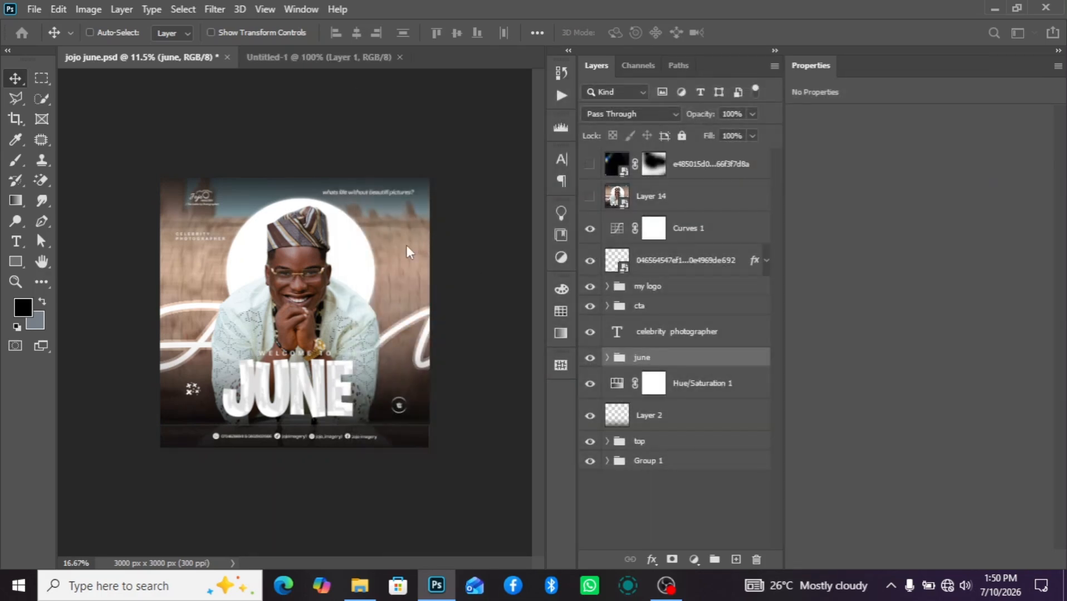
{"action": "scroll", "coordinate": [318, 230], "scroll_direction": "down", "scroll_amount": 4}
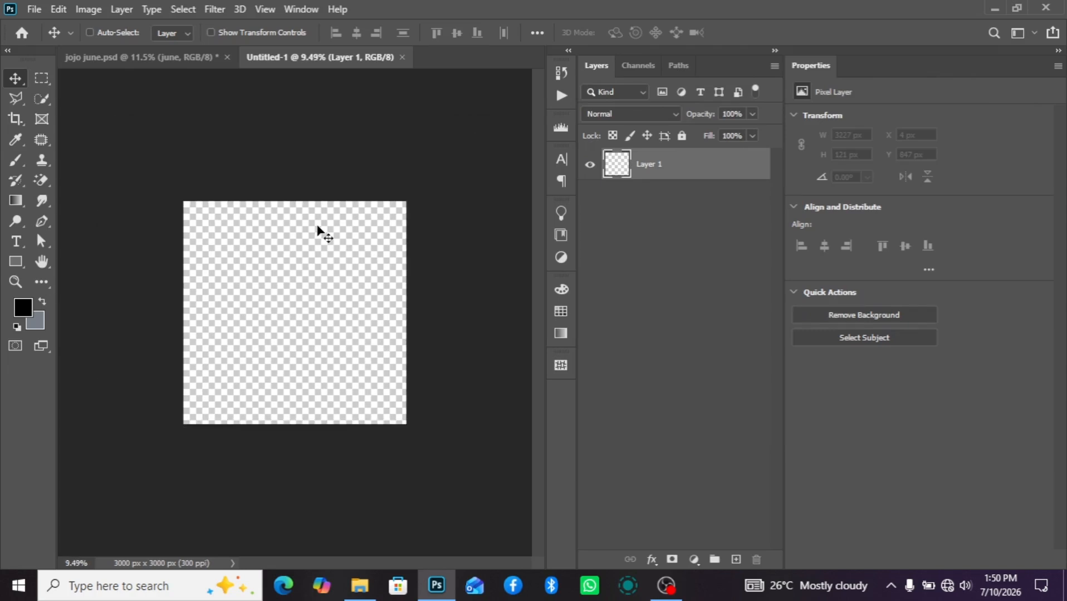
{"action": "scroll", "coordinate": [317, 230], "scroll_direction": "up", "scroll_amount": 3}
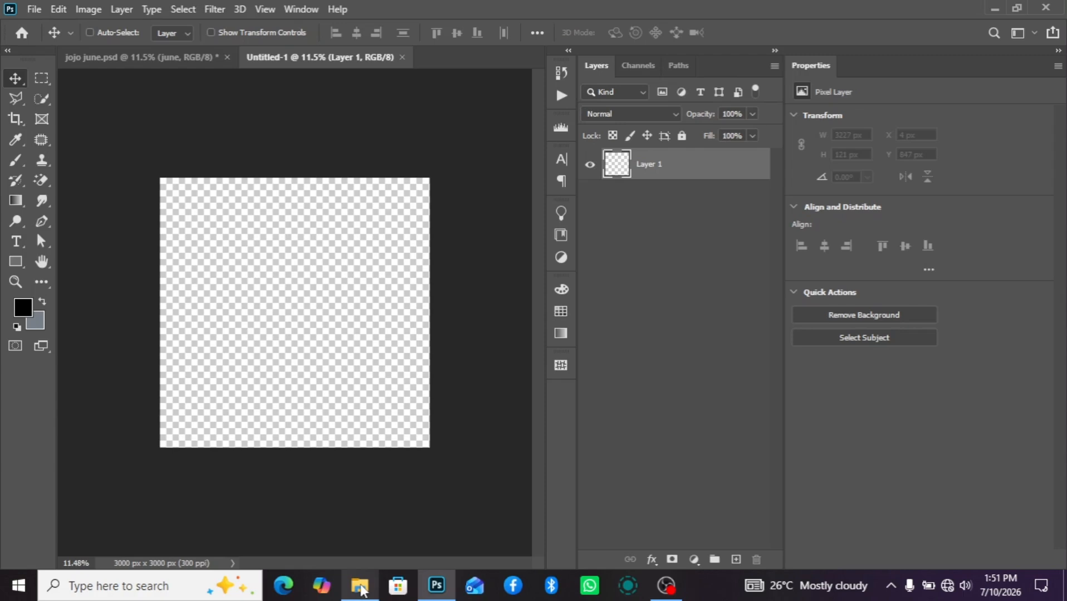
Step: Place the bg image from the j folder, scale it to about 173% to cover the whole canvas, and centre it horizontally
{"action": "mouse_move", "coordinate": [359, 584]}
{"action": "left_click", "coordinate": [353, 525]}
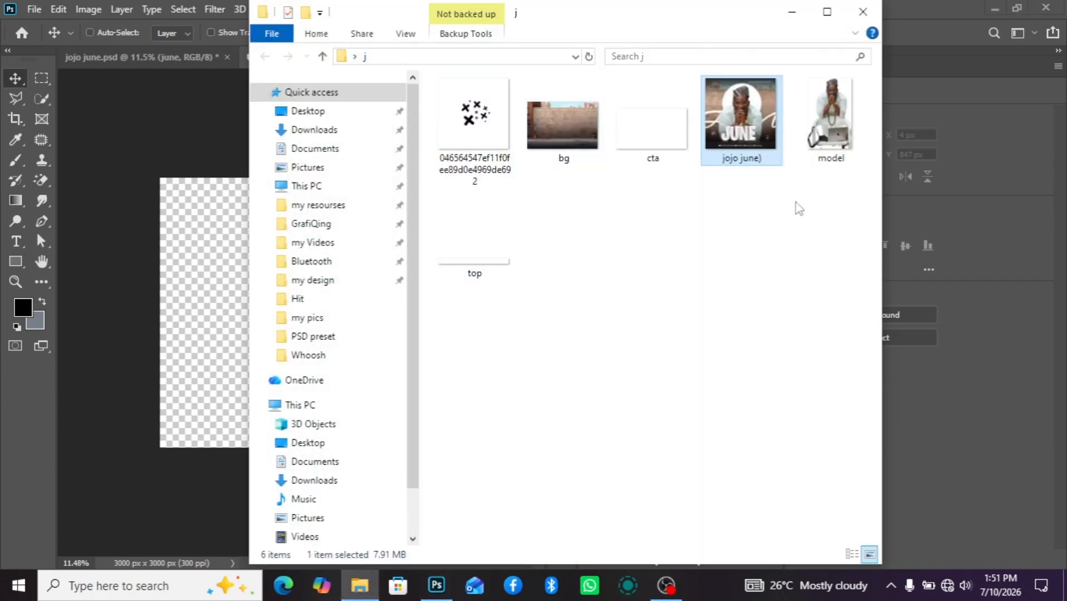
{"action": "left_click_drag", "start_coordinate": [564, 129], "coordinate": [236, 295]}
{"action": "left_click_drag", "start_coordinate": [417, 395], "coordinate": [437, 408]}
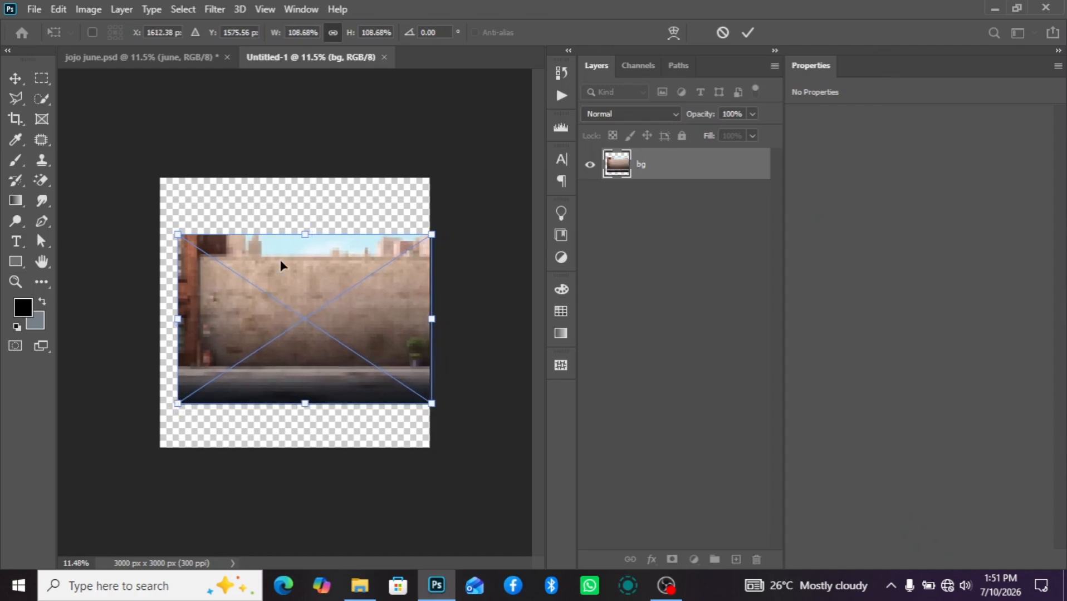
{"action": "left_click_drag", "start_coordinate": [304, 234], "coordinate": [304, 178]}
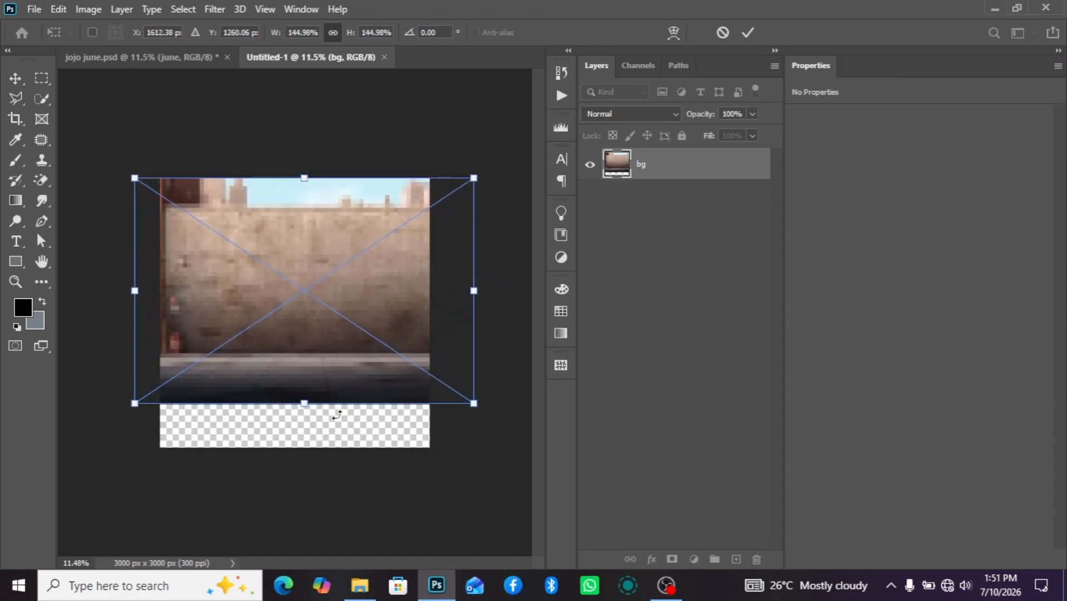
{"action": "left_click_drag", "start_coordinate": [305, 406], "coordinate": [306, 446]}
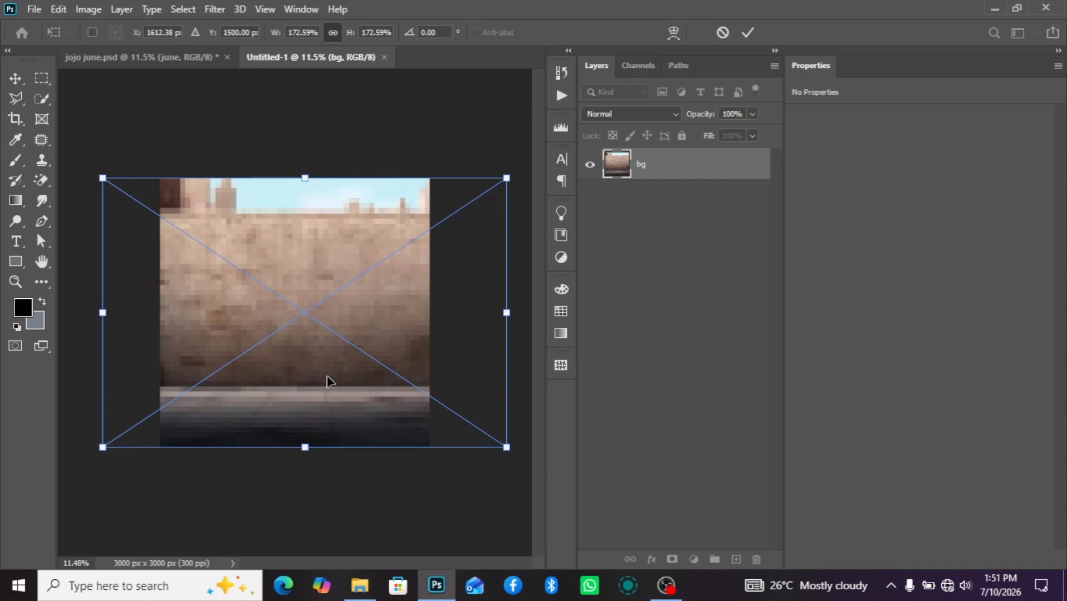
{"action": "left_click_drag", "start_coordinate": [328, 381], "coordinate": [318, 381]}
{"action": "left_click", "coordinate": [667, 170]}
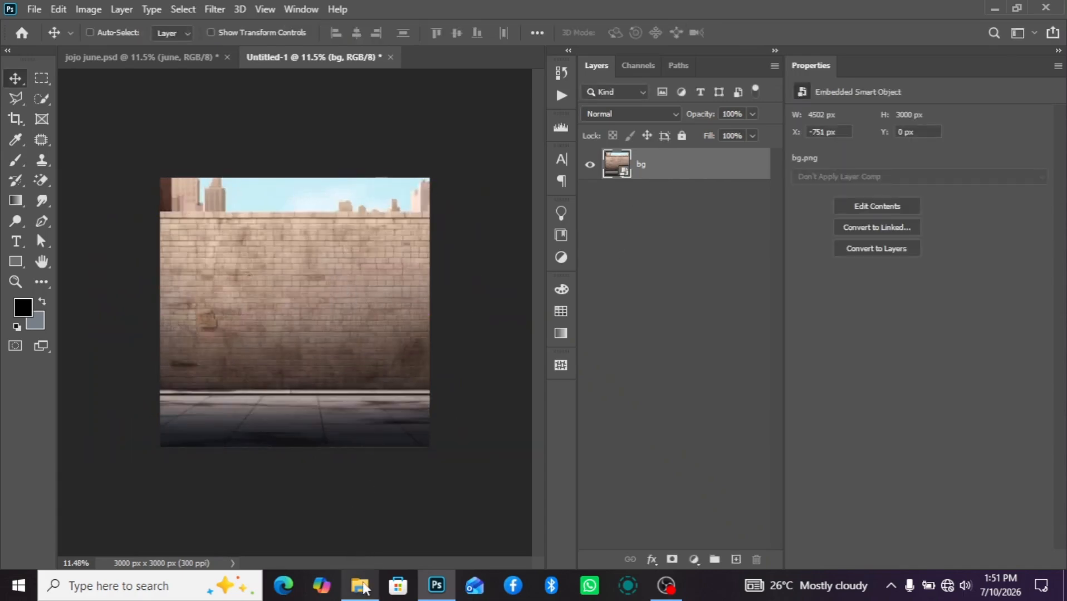
Step: Place the model image above the background, scale it to about 27%, and position it centrally with the lower body cropped by the canvas edge
{"action": "mouse_move", "coordinate": [360, 585]}
{"action": "left_click", "coordinate": [367, 529]}
{"action": "left_click_drag", "start_coordinate": [829, 119], "coordinate": [211, 317]}
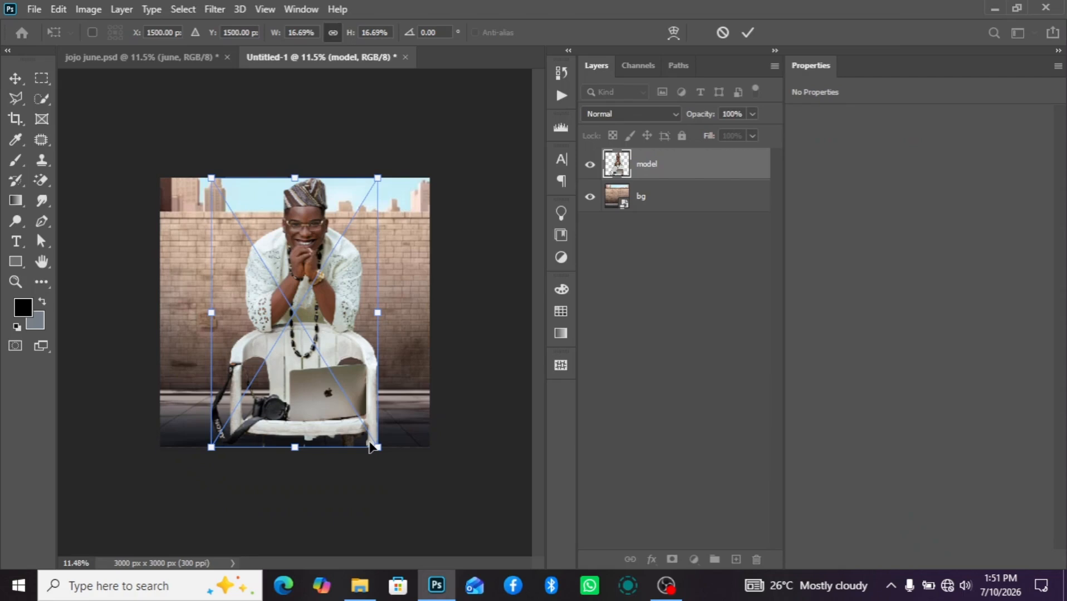
{"action": "left_click_drag", "start_coordinate": [375, 448], "coordinate": [449, 562]}
{"action": "left_click_drag", "start_coordinate": [360, 351], "coordinate": [317, 390]}
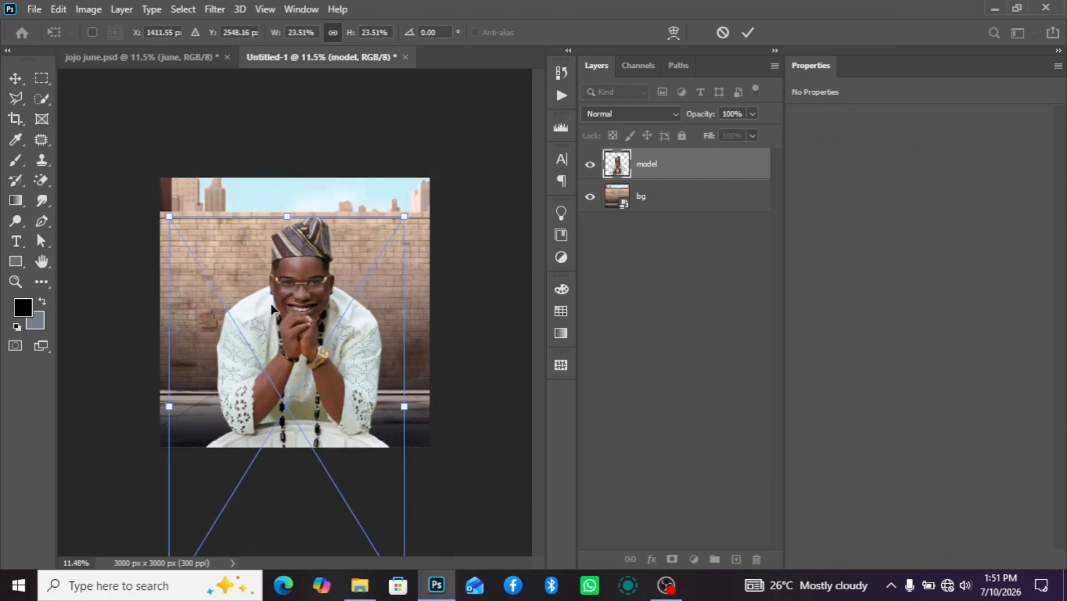
{"action": "left_click_drag", "start_coordinate": [161, 215], "coordinate": [135, 166]}
{"action": "left_click_drag", "start_coordinate": [277, 309], "coordinate": [289, 338]}
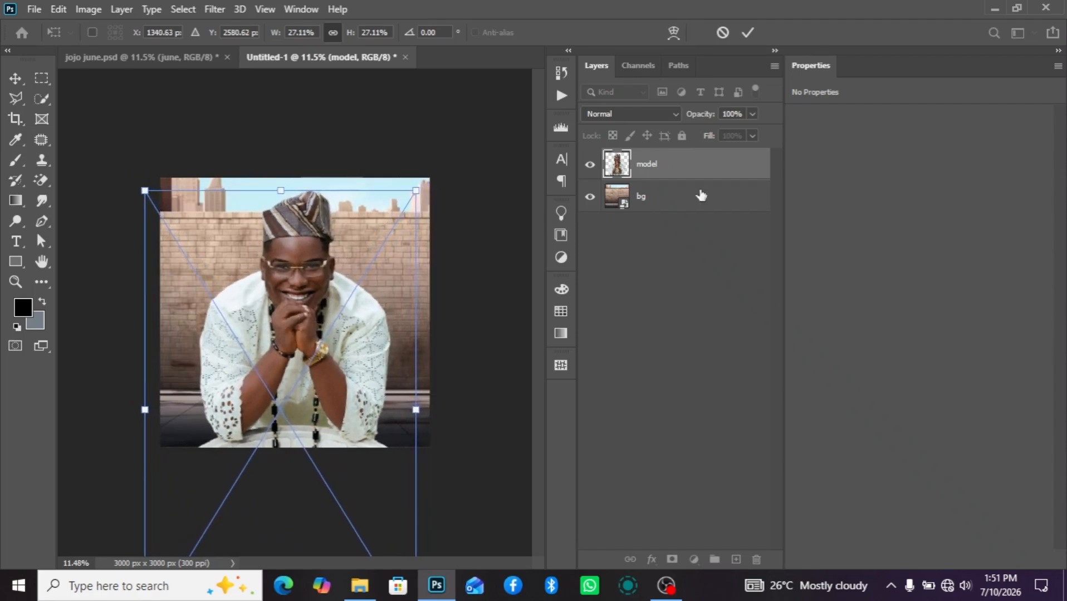
{"action": "key", "text": "Return"}
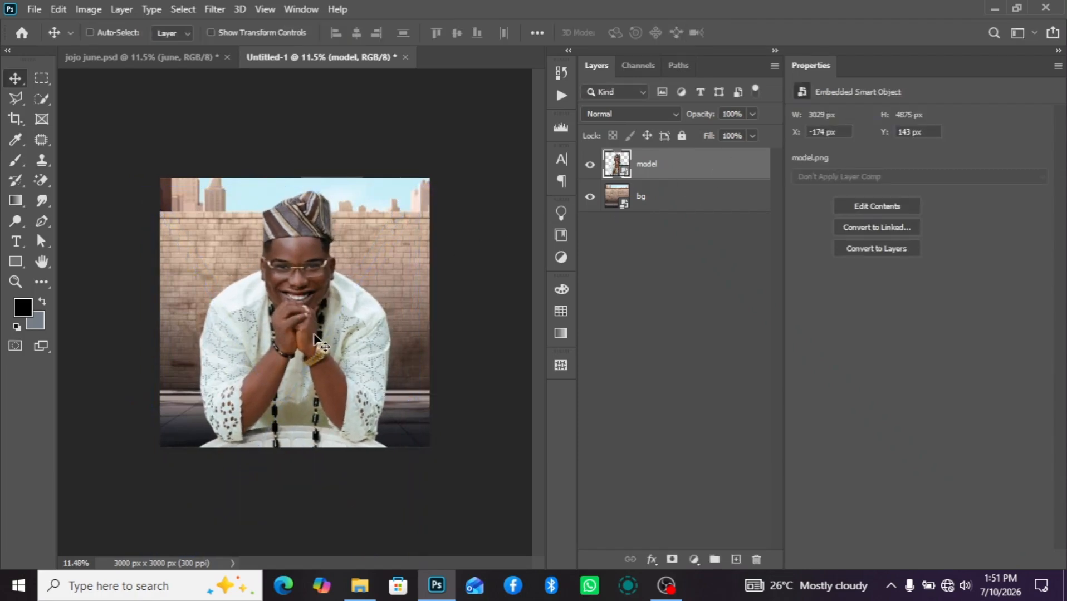
{"action": "left_click", "coordinate": [312, 336]}
{"action": "left_click_drag", "start_coordinate": [287, 357], "coordinate": [345, 340]}
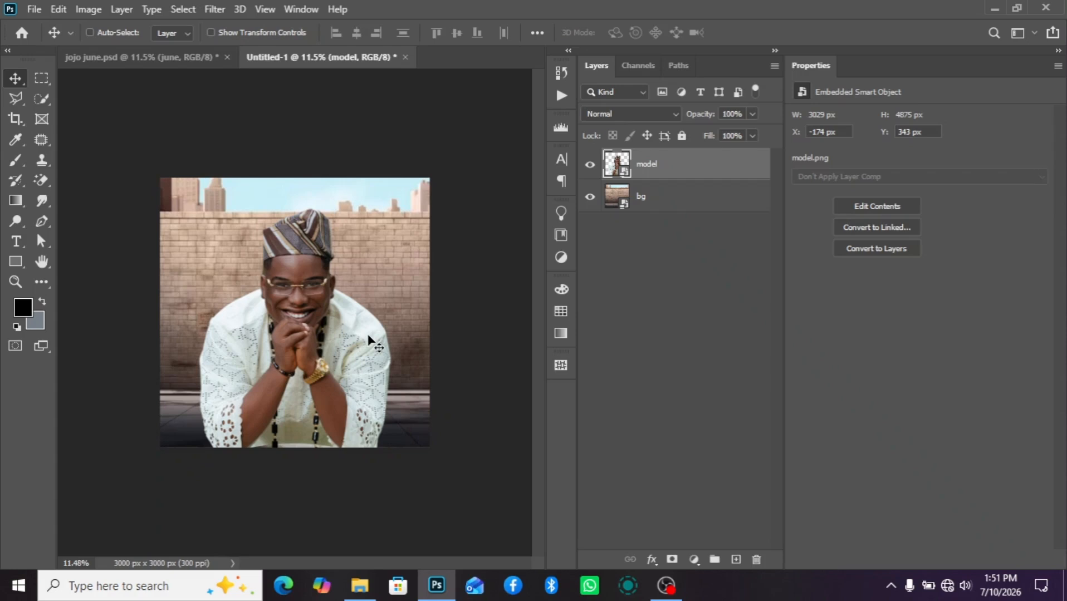
Step: Add a Solid Color fill layer using a brown skin tone sampled from the model's forehead, and move it beneath the bg layer
{"action": "left_click", "coordinate": [697, 201]}
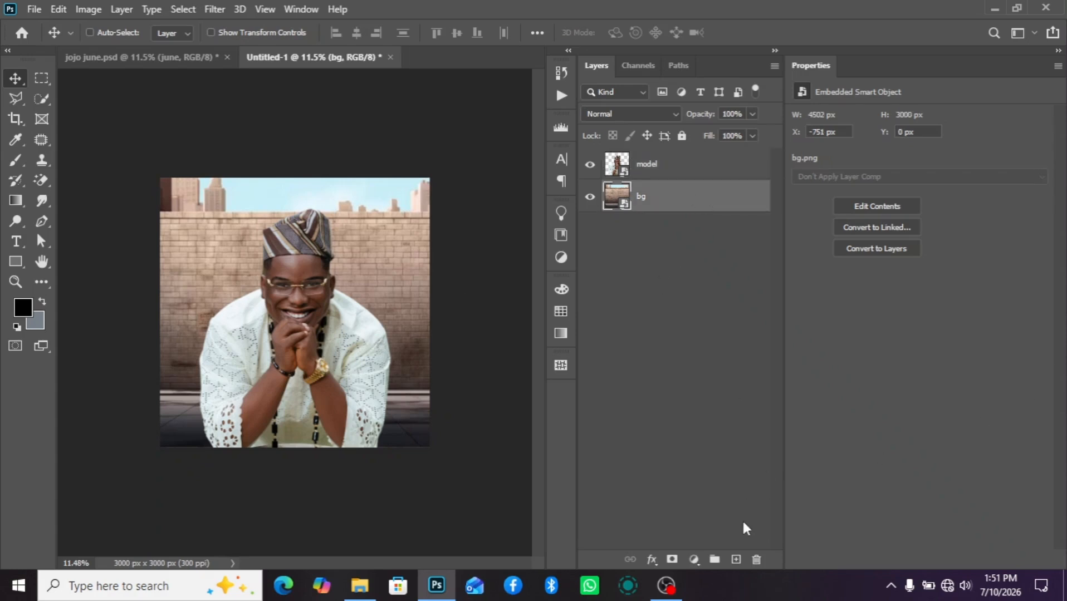
{"action": "left_click", "coordinate": [693, 559]}
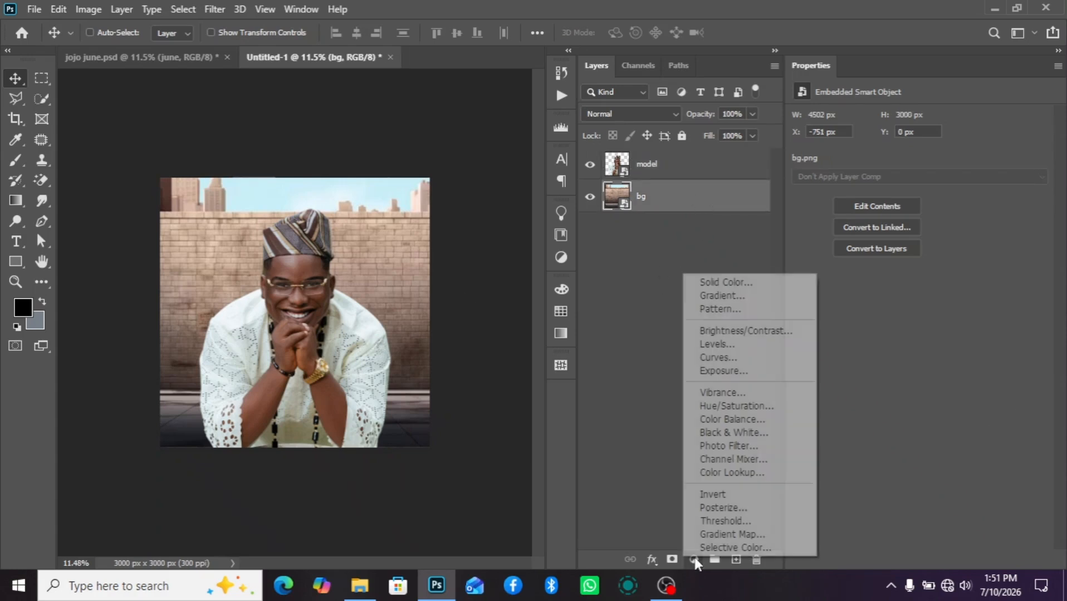
{"action": "left_click", "coordinate": [700, 285]}
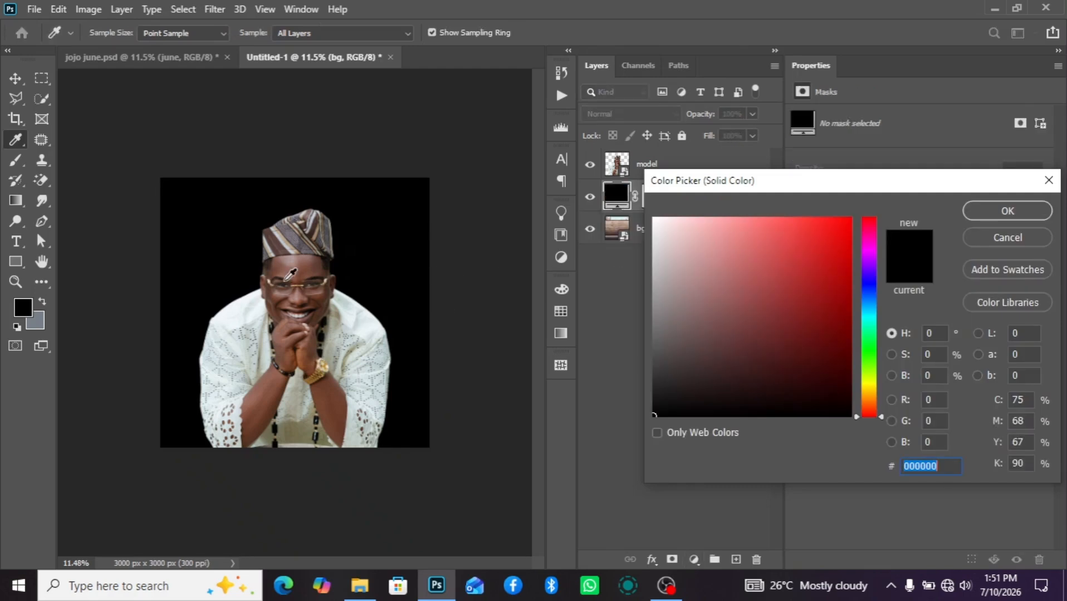
{"action": "left_click", "coordinate": [292, 271]}
{"action": "left_click", "coordinate": [1007, 210]}
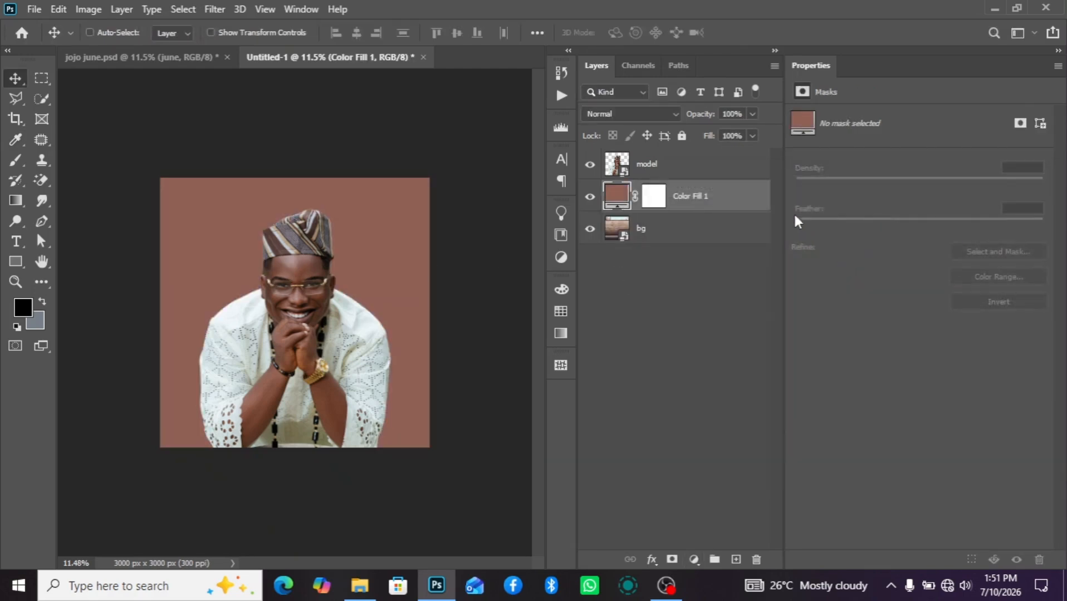
{"action": "left_click_drag", "start_coordinate": [693, 196], "coordinate": [716, 244]}
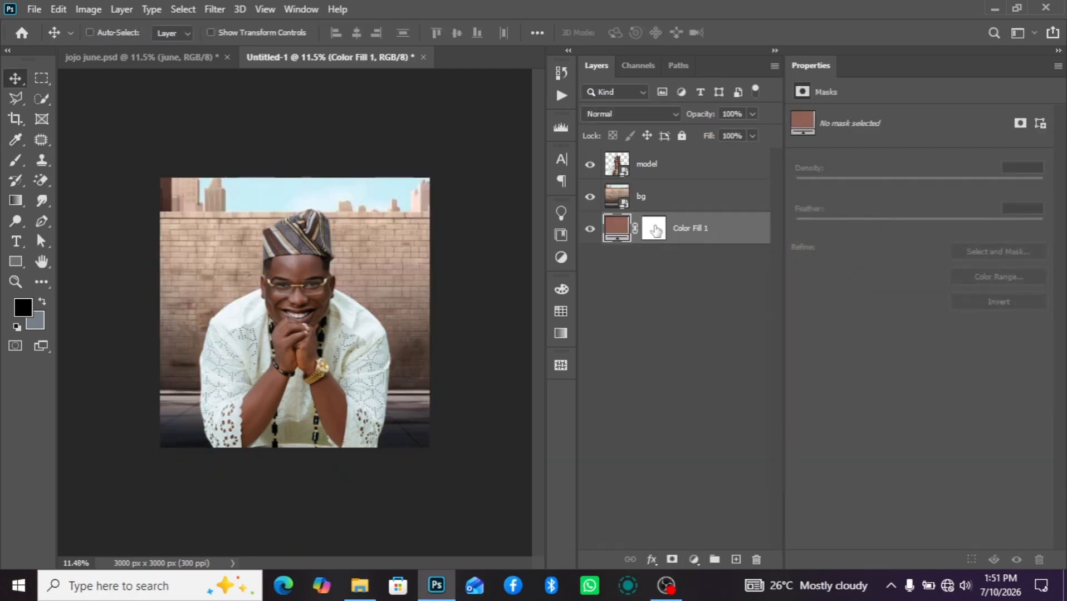
Step: Create a 3000 x 3000 px artboard from the layers and collapse it in the layer stack
{"action": "right_click", "coordinate": [708, 229]}
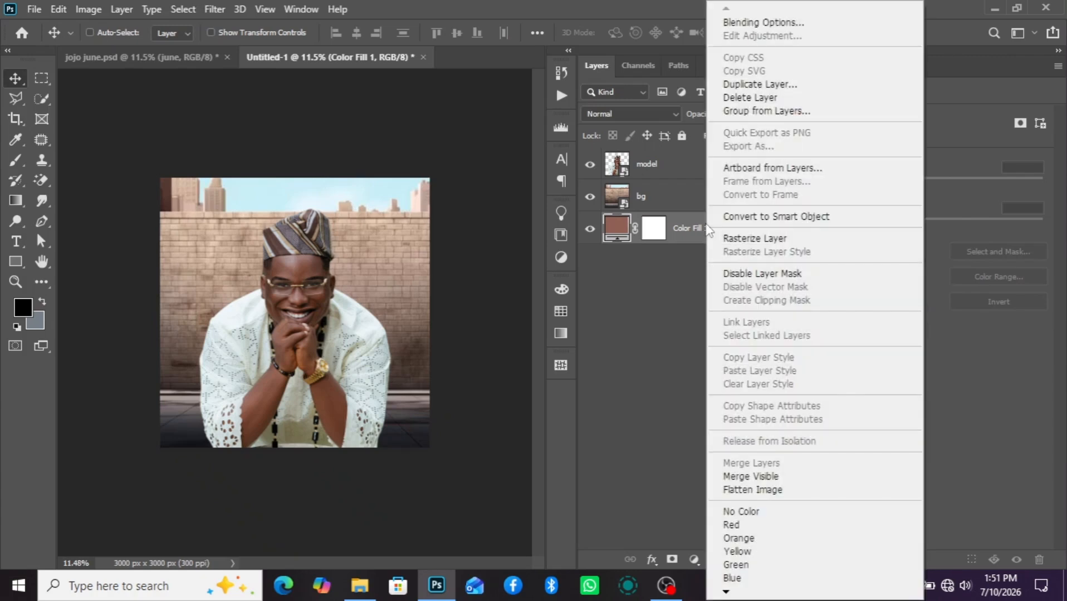
{"action": "left_click", "coordinate": [763, 170]}
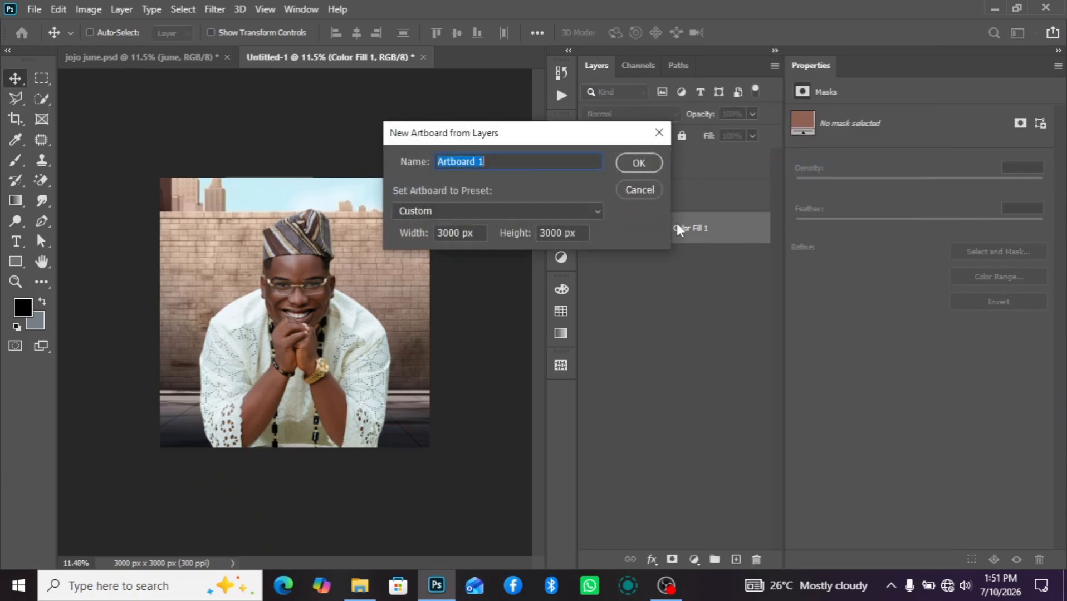
{"action": "left_click", "coordinate": [637, 164]}
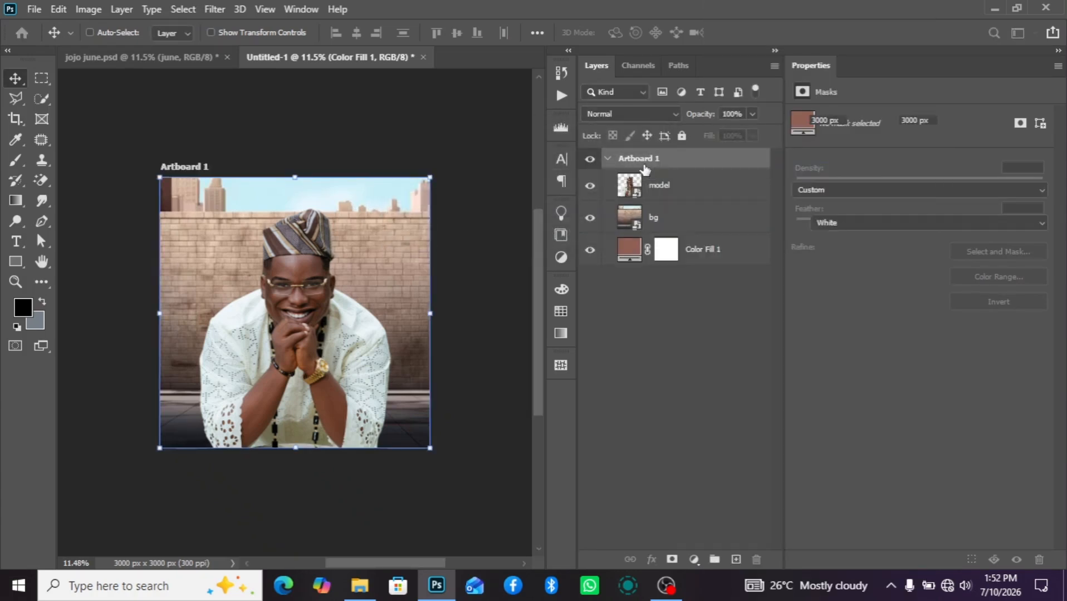
{"action": "left_click", "coordinate": [608, 161]}
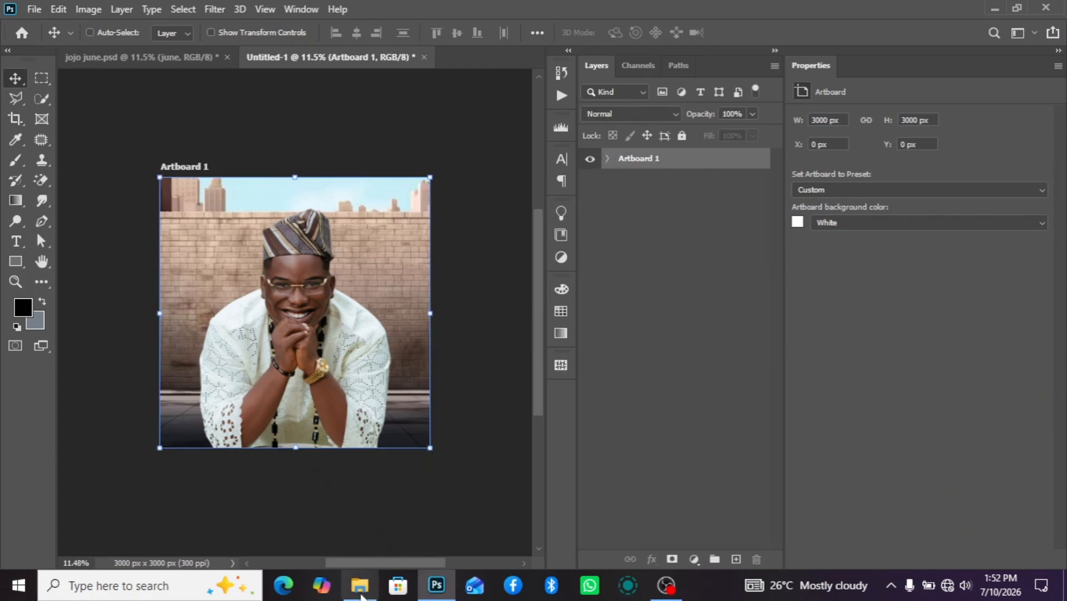
Step: Place the finished jojo june) flyer image outside the artboard, just to its left, as a side-by-side reference
{"action": "mouse_move", "coordinate": [358, 595]}
{"action": "left_click", "coordinate": [358, 515]}
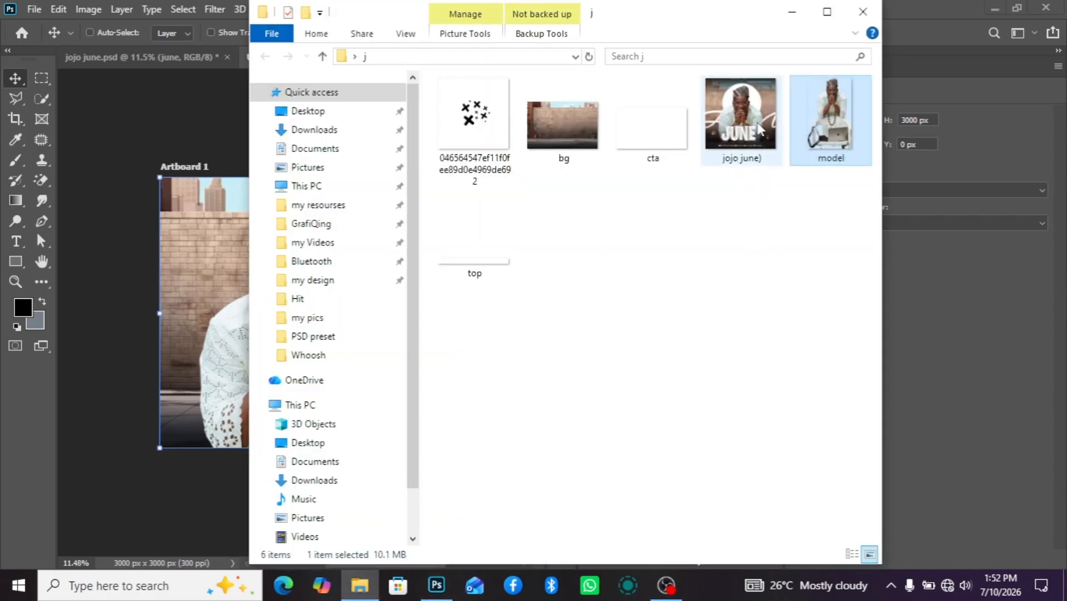
{"action": "left_click_drag", "start_coordinate": [742, 150], "coordinate": [127, 290]}
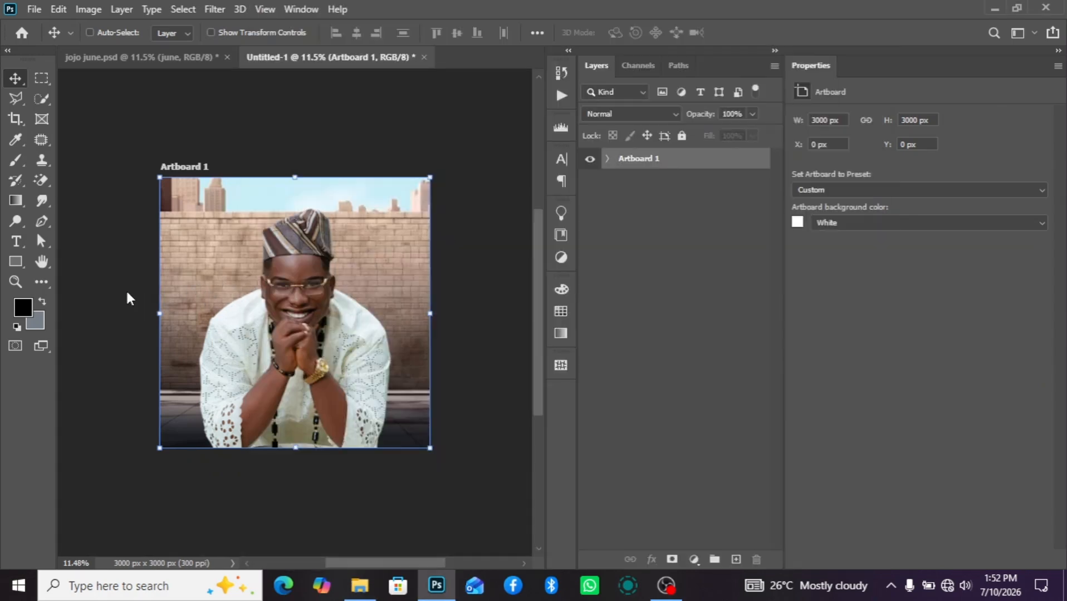
{"action": "scroll", "coordinate": [272, 280], "scroll_direction": "down", "scroll_amount": 3}
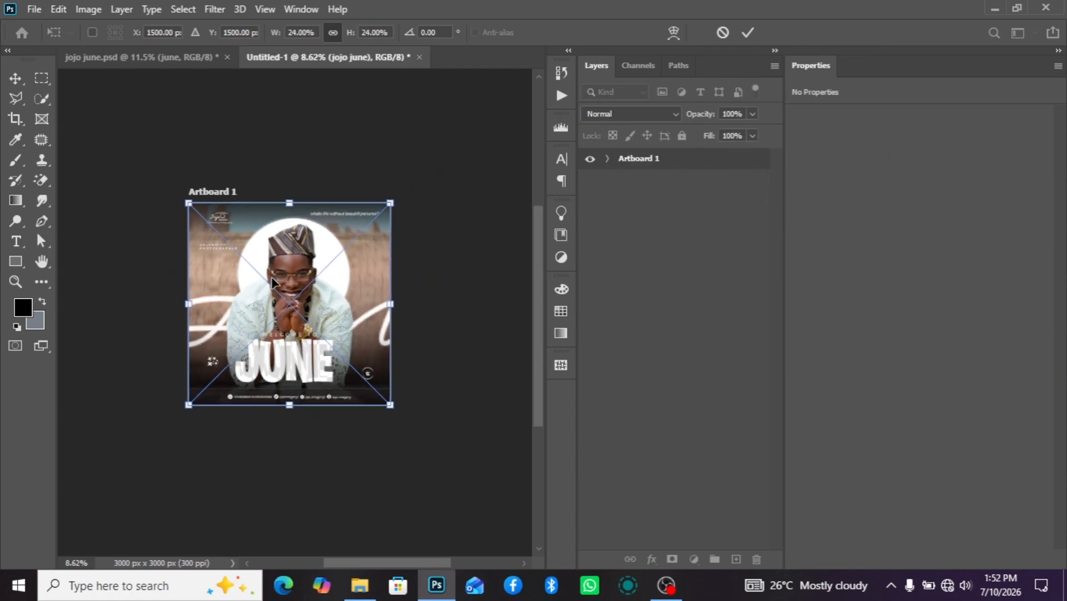
{"action": "left_click_drag", "start_coordinate": [305, 301], "coordinate": [73, 302]}
{"action": "key", "text": "Return"}
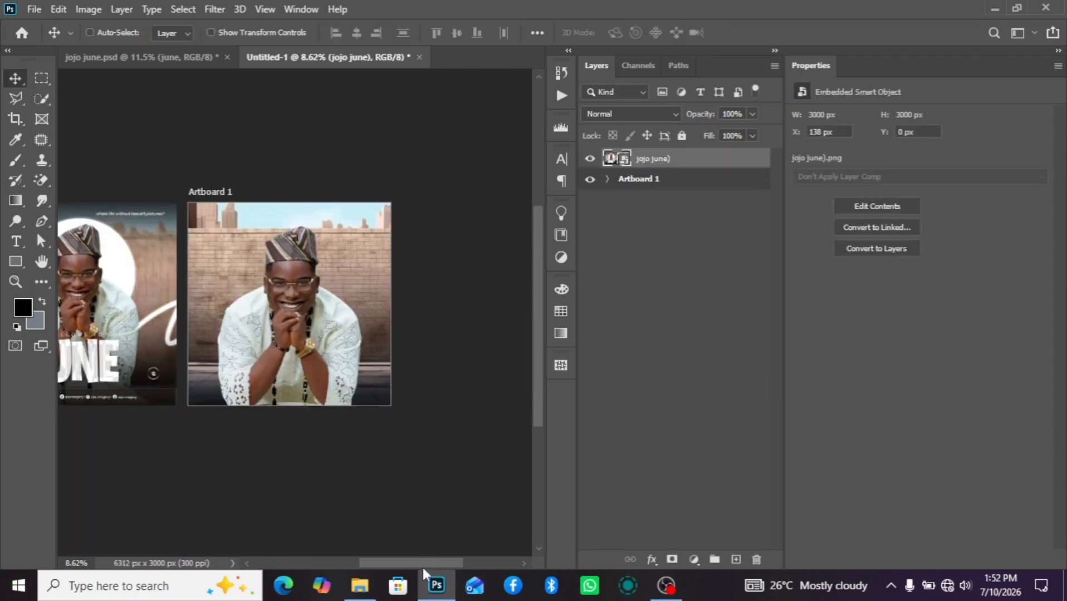
{"action": "left_click_drag", "start_coordinate": [422, 566], "coordinate": [390, 560]}
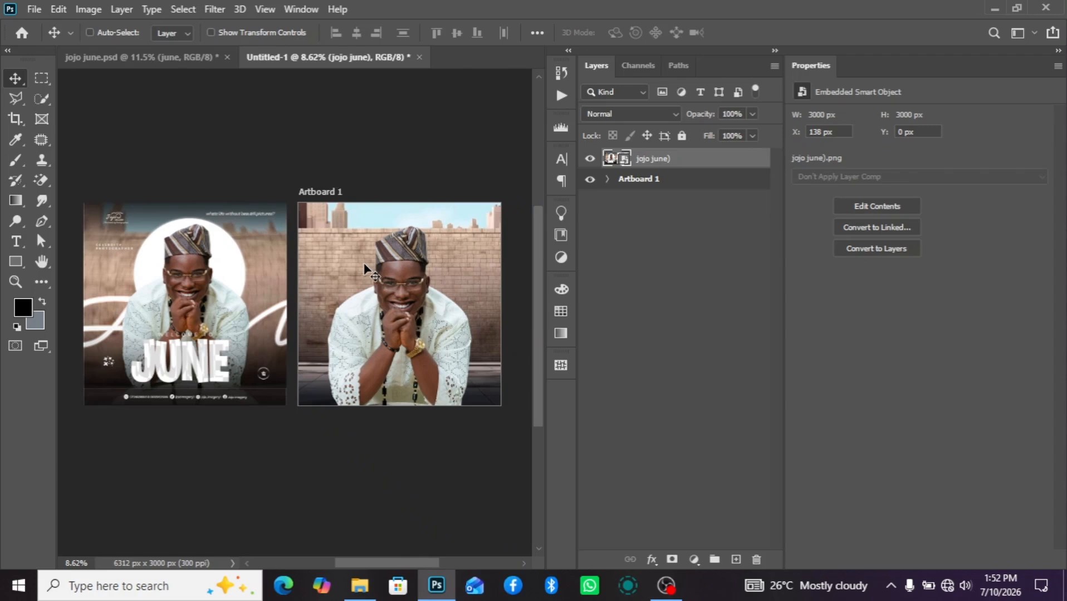
Step: Scale the model layer in Artboard 1 down to about 25.6% and reposition it so the figure sits centrally, matching the reference
{"action": "left_click", "coordinate": [637, 180]}
{"action": "left_click", "coordinate": [607, 179]}
{"action": "left_click", "coordinate": [670, 214]}
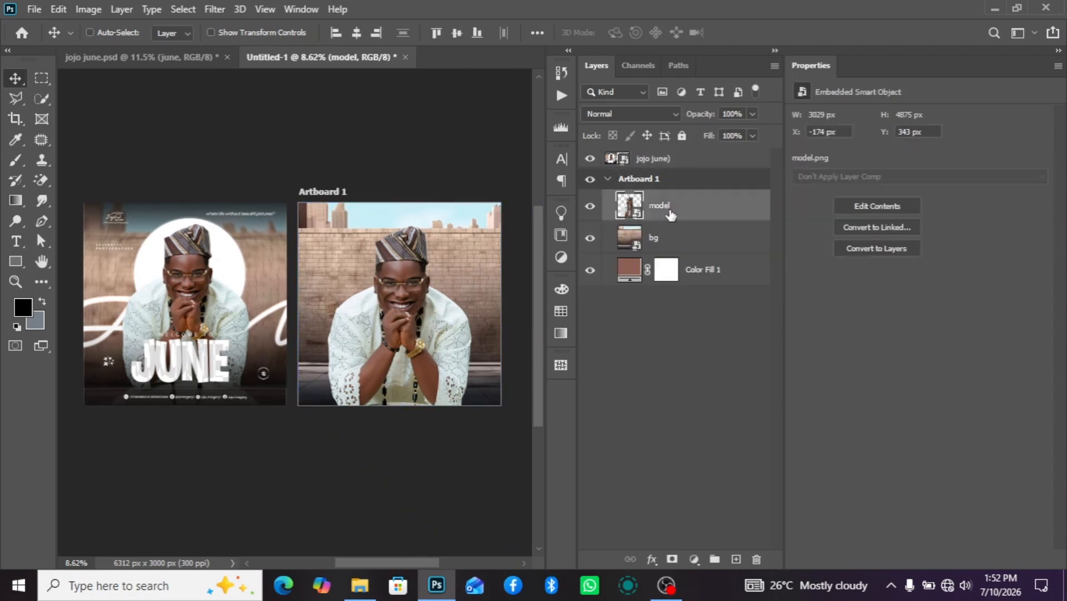
{"action": "key", "text": "ctrl+t"}
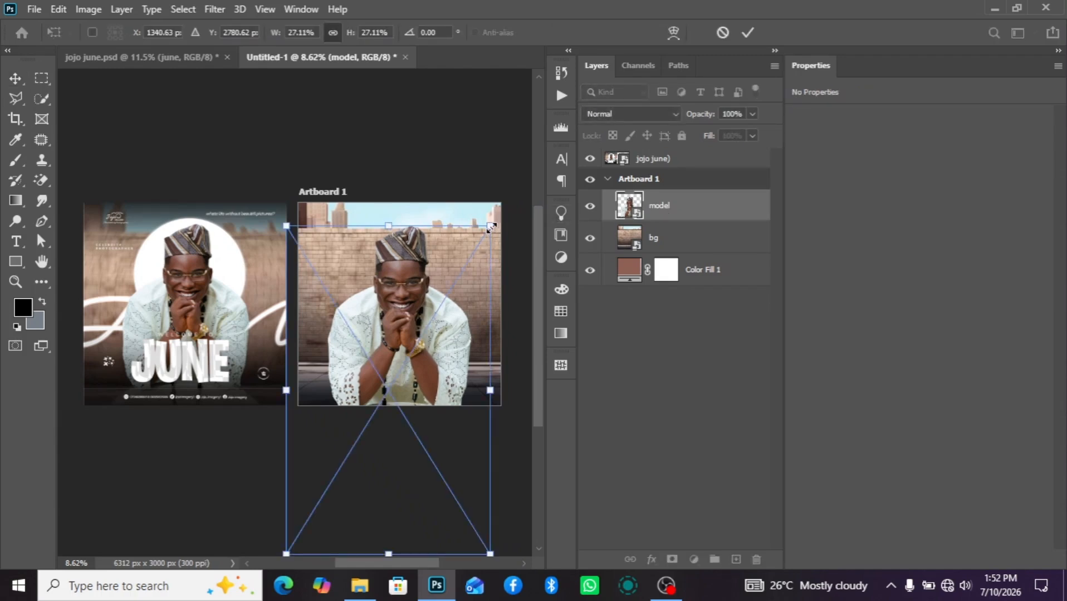
{"action": "left_click_drag", "start_coordinate": [487, 225], "coordinate": [479, 241]}
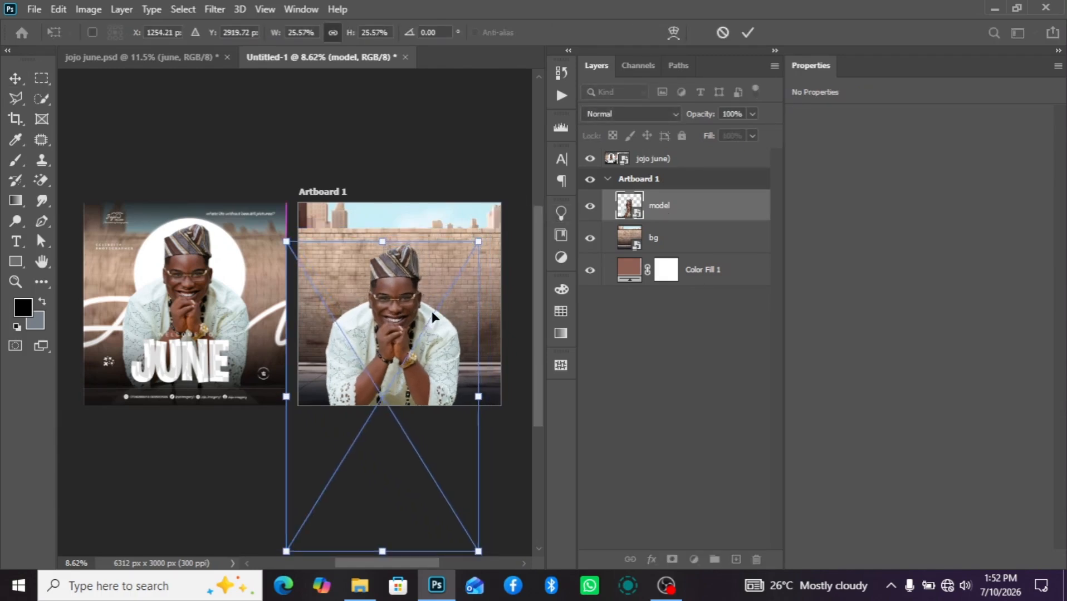
{"action": "left_click_drag", "start_coordinate": [430, 309], "coordinate": [441, 300]}
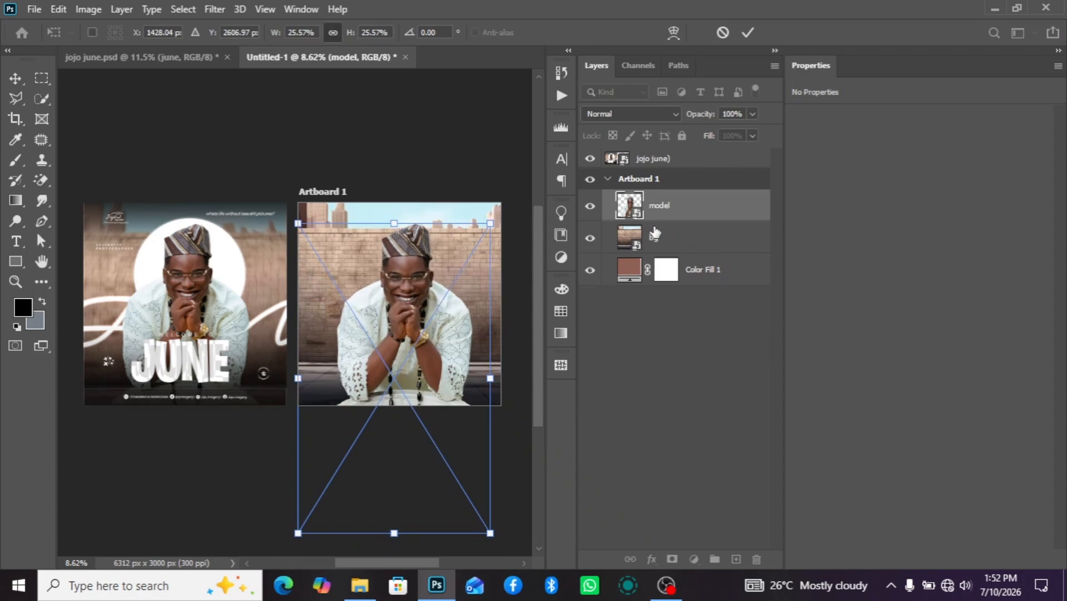
{"action": "key", "text": "Return"}
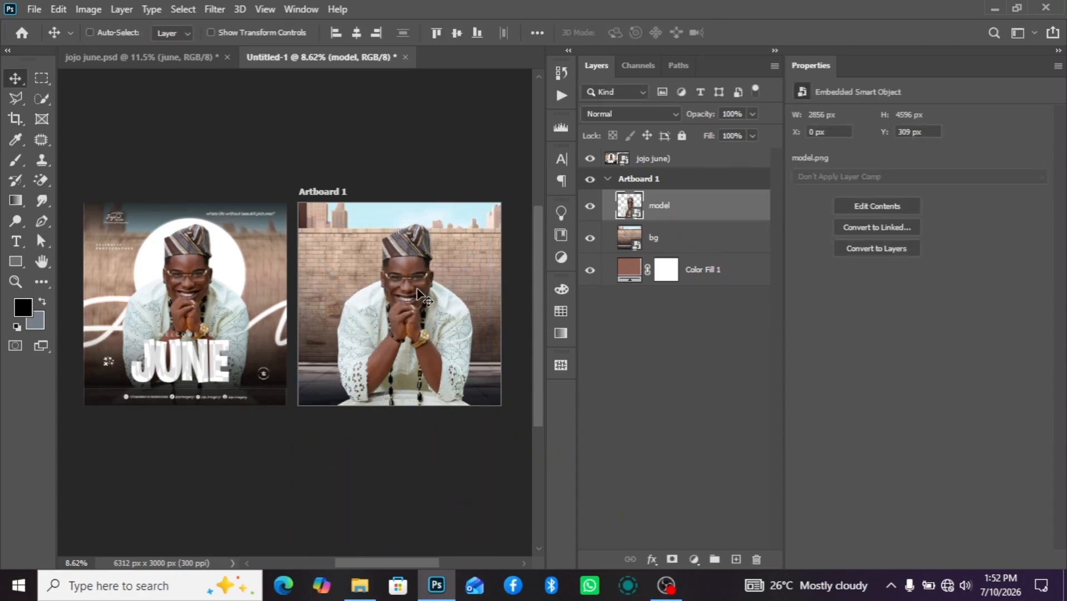
Step: Place the top image inside Artboard 1, scale it to about 2641 px wide, and position it near the artboard's upper edge
{"action": "left_click", "coordinate": [624, 179]}
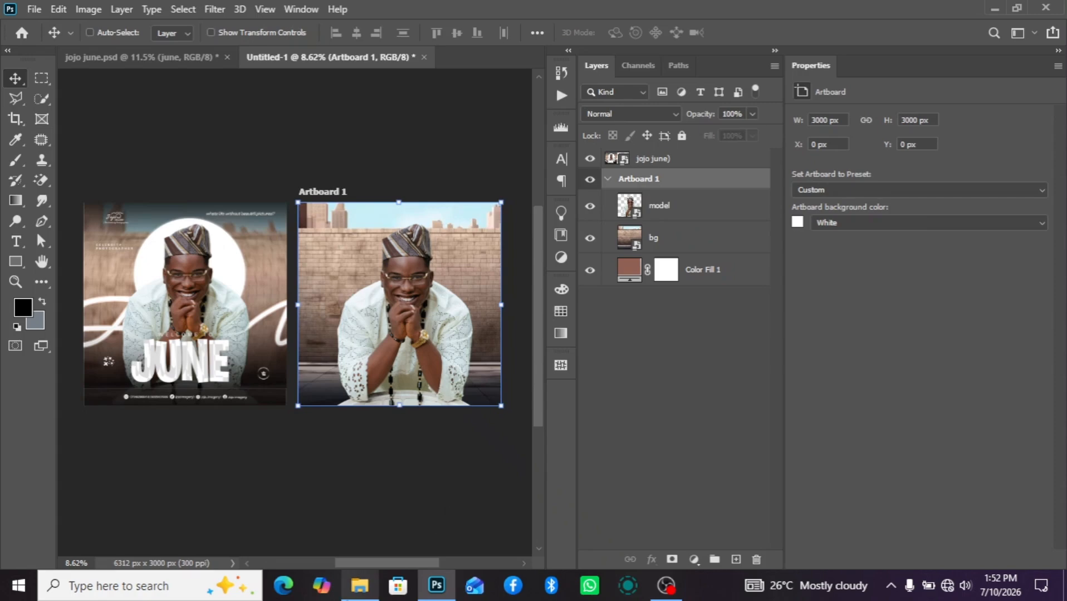
{"action": "left_click", "coordinate": [360, 587]}
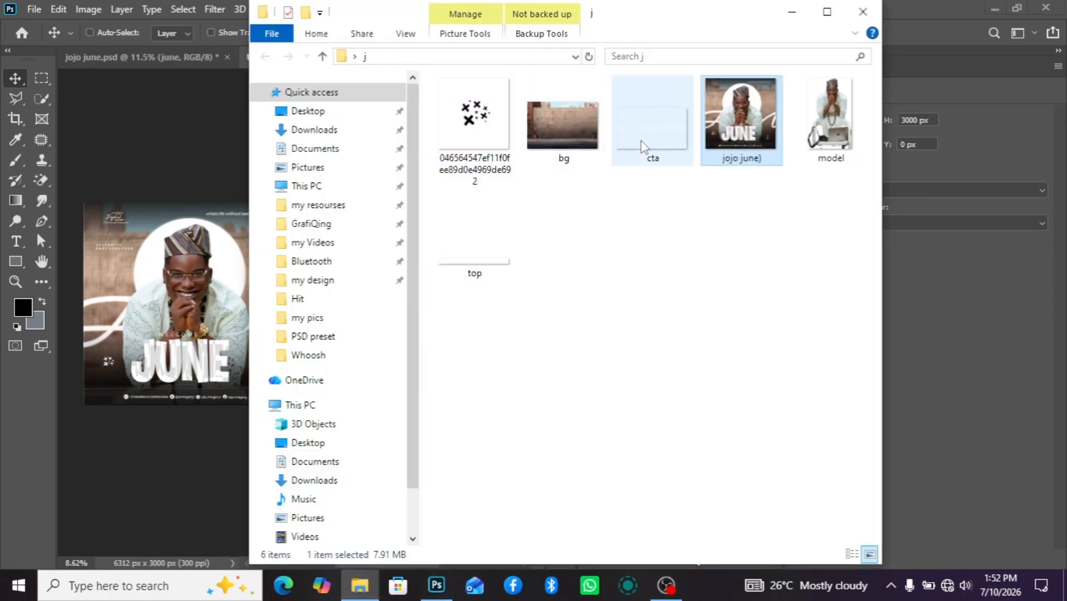
{"action": "left_click_drag", "start_coordinate": [500, 272], "coordinate": [462, 223]}
{"action": "key", "text": "Return"}
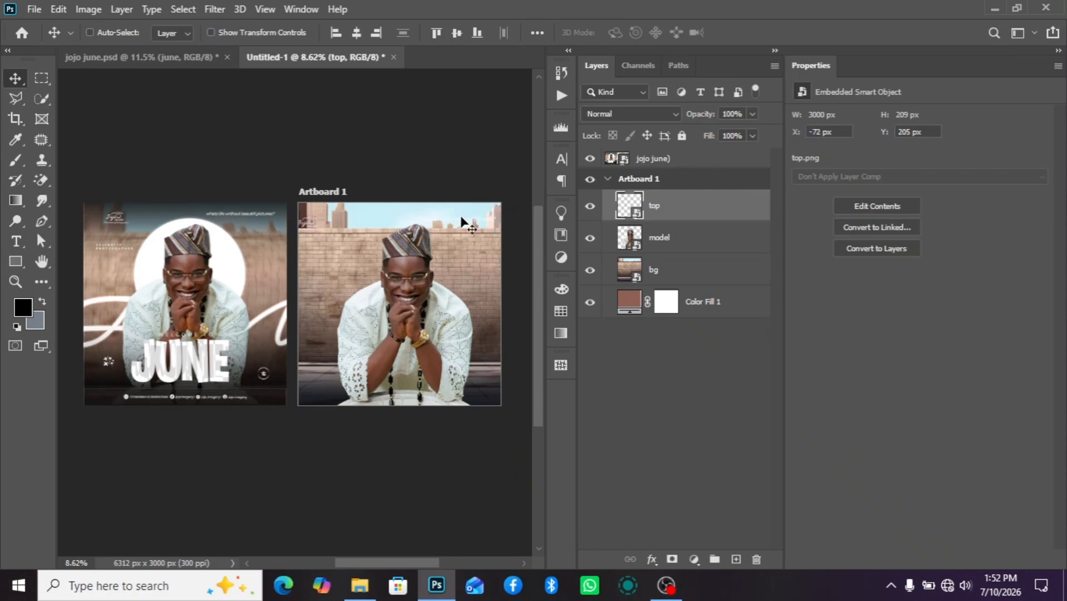
{"action": "key", "text": "ctrl+t"}
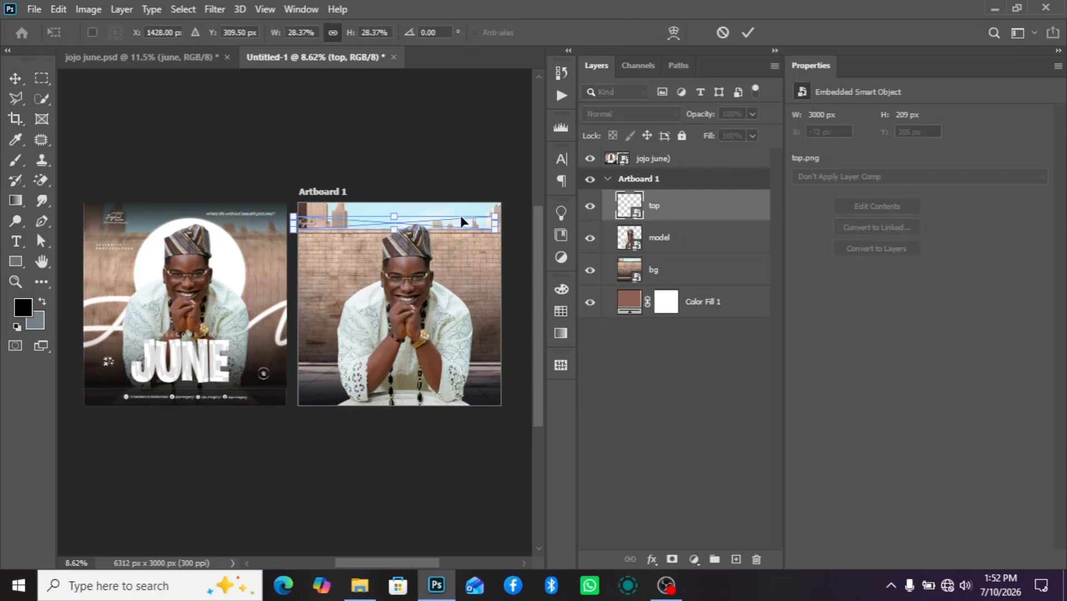
{"action": "left_click_drag", "start_coordinate": [495, 230], "coordinate": [460, 229]}
{"action": "key", "text": "Return"}
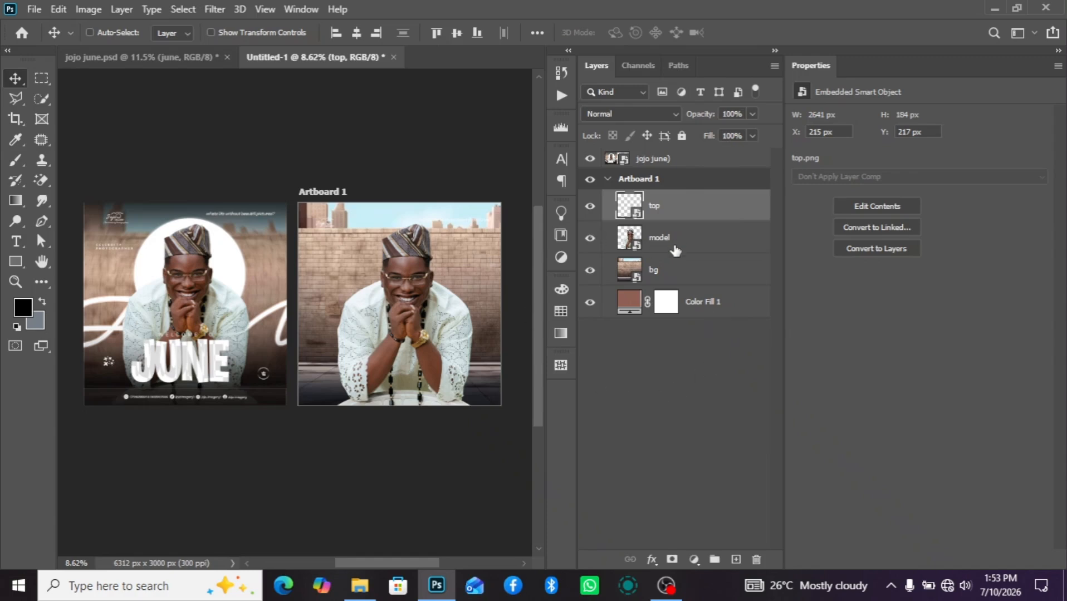
Step: Start a Spin Blur from the Blur Gallery on the bg layer with a blur angle of 3°
{"action": "left_click", "coordinate": [691, 278]}
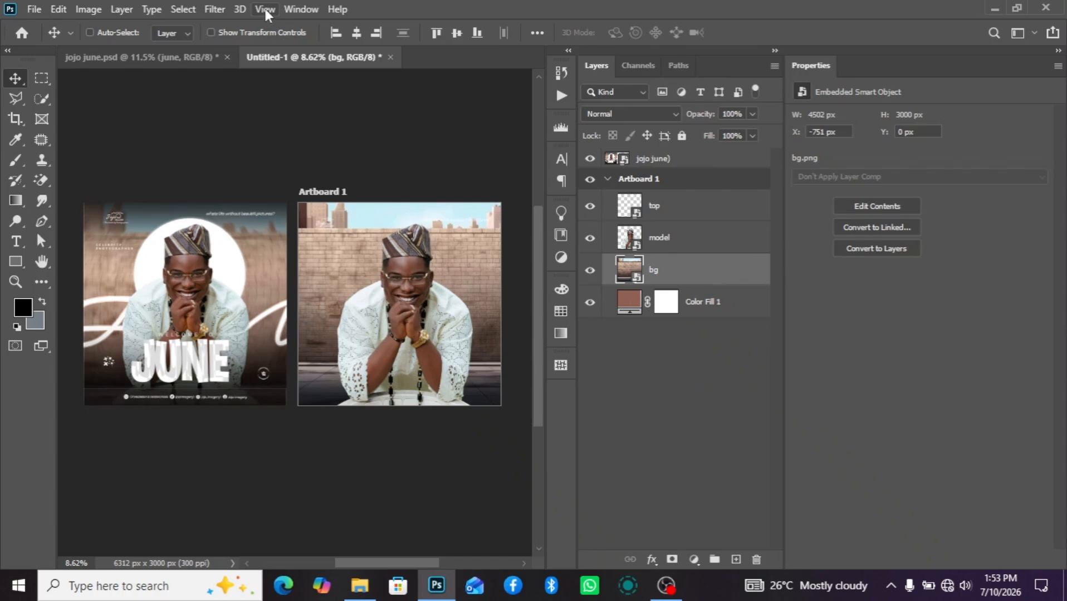
{"action": "left_click", "coordinate": [216, 14]}
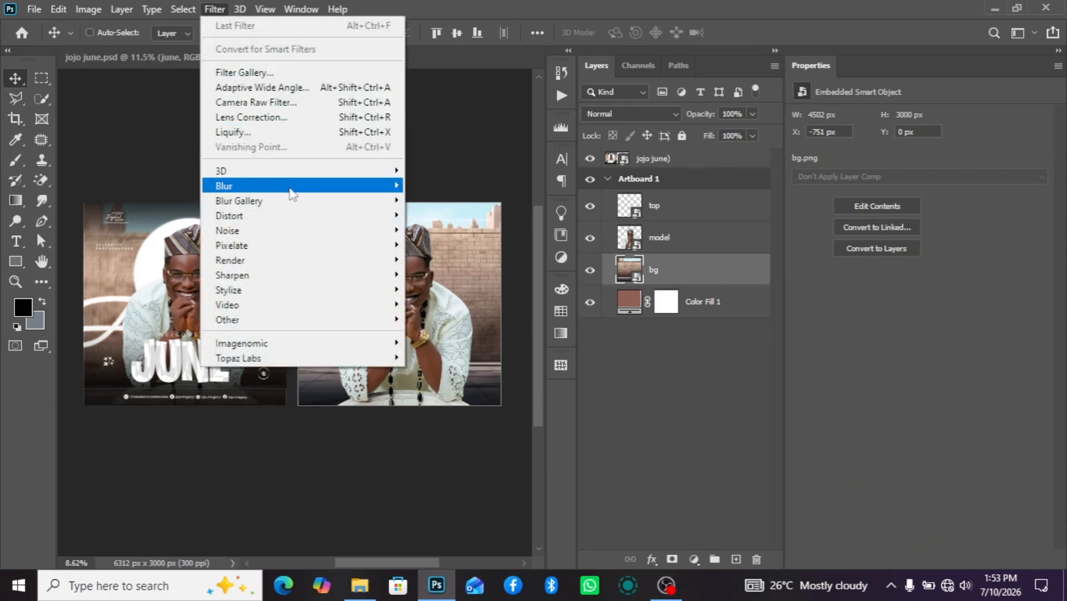
{"action": "mouse_move", "coordinate": [292, 189]}
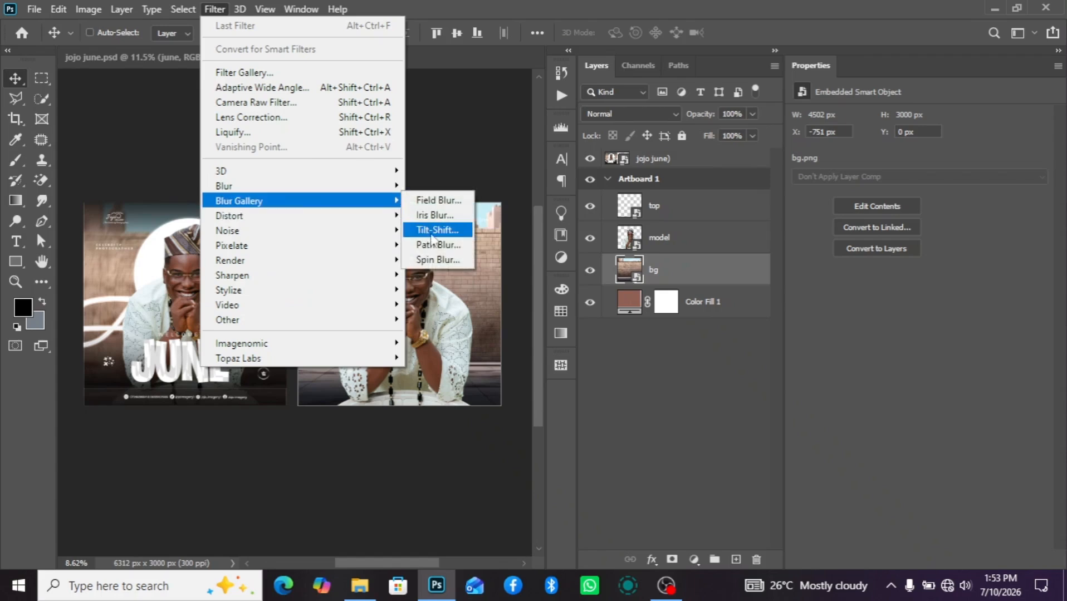
{"action": "left_click", "coordinate": [459, 263]}
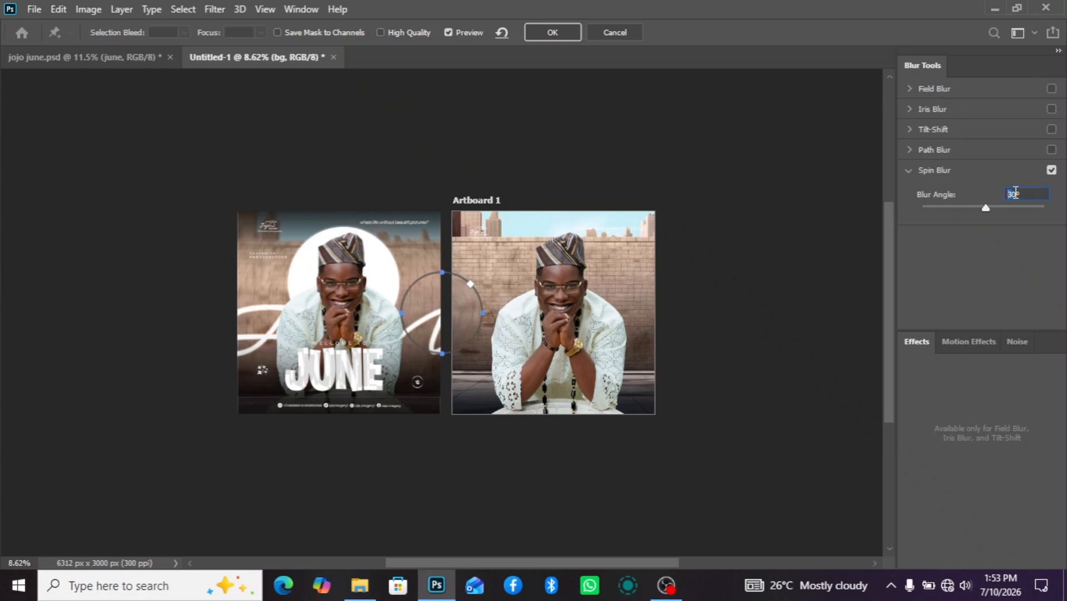
{"action": "type", "text": "3"}
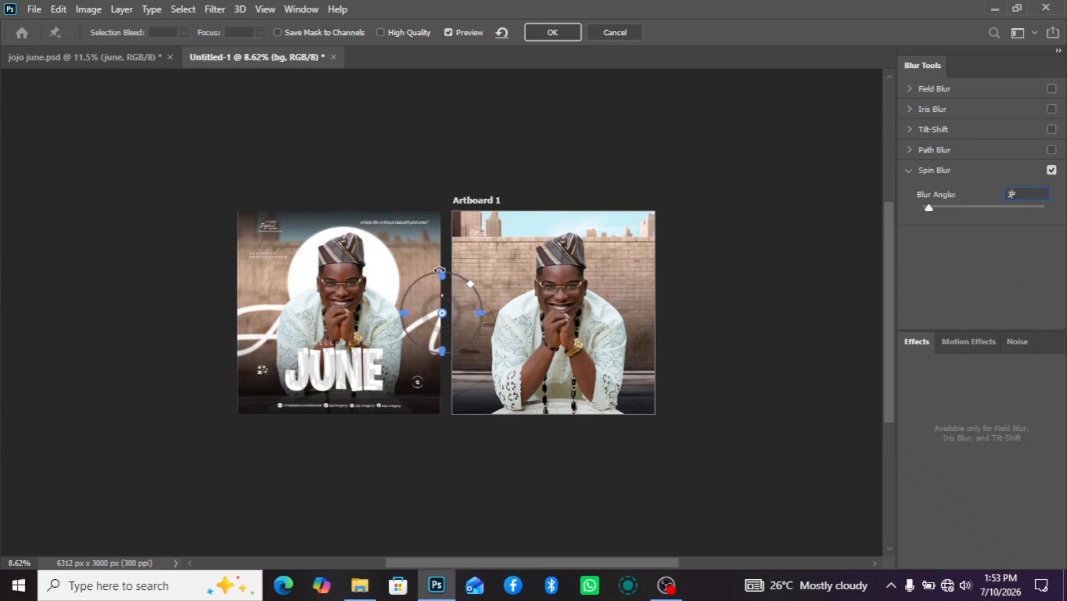
Step: Enlarge the spin blur ellipse around Artboard 1, centre it on the model, set the blur angle to 3°, and apply the filter
{"action": "left_click_drag", "start_coordinate": [439, 271], "coordinate": [468, 188]}
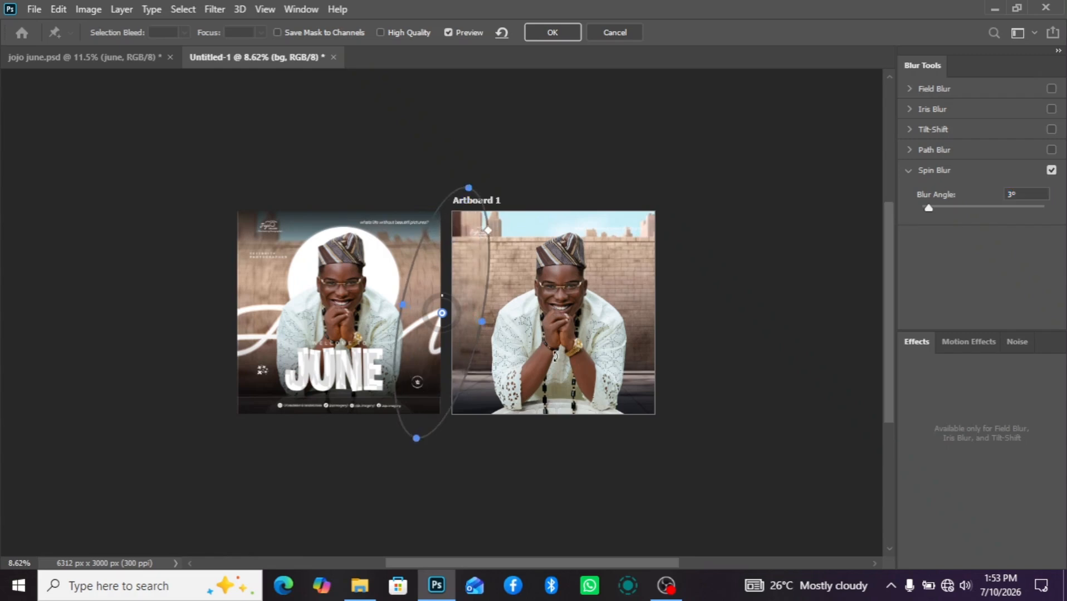
{"action": "left_click_drag", "start_coordinate": [483, 321], "coordinate": [611, 351]}
{"action": "left_click_drag", "start_coordinate": [442, 313], "coordinate": [550, 295]}
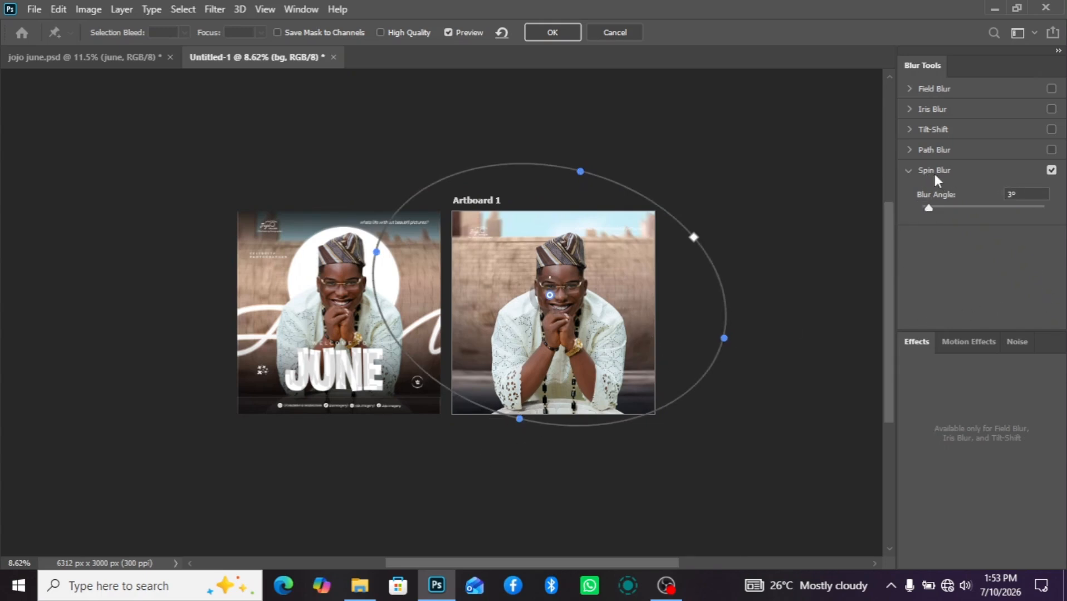
{"action": "left_click_drag", "start_coordinate": [521, 422], "coordinate": [488, 454]}
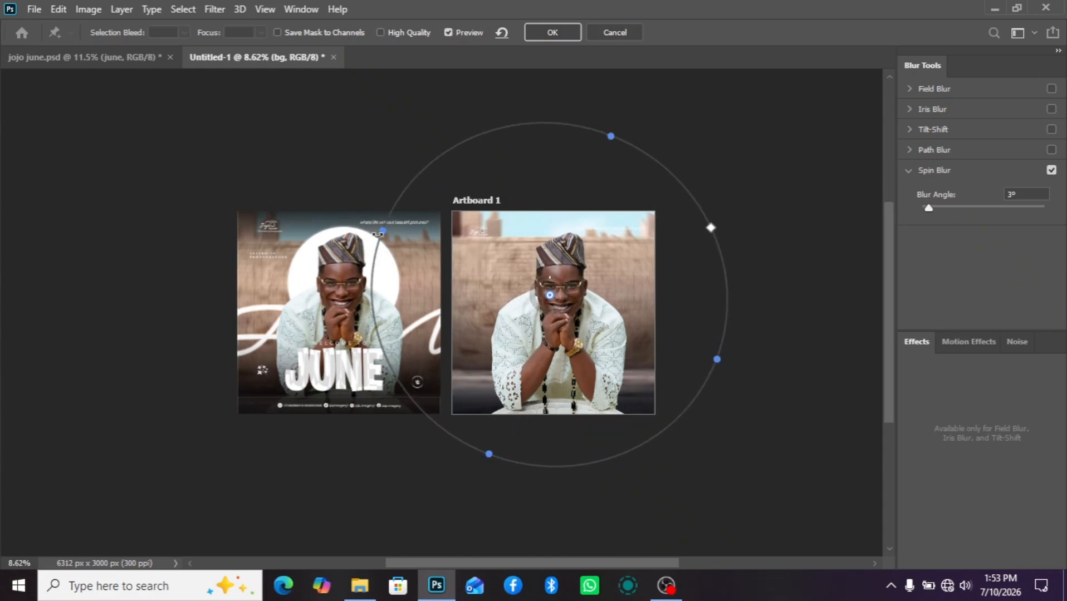
{"action": "left_click_drag", "start_coordinate": [383, 231], "coordinate": [409, 238]}
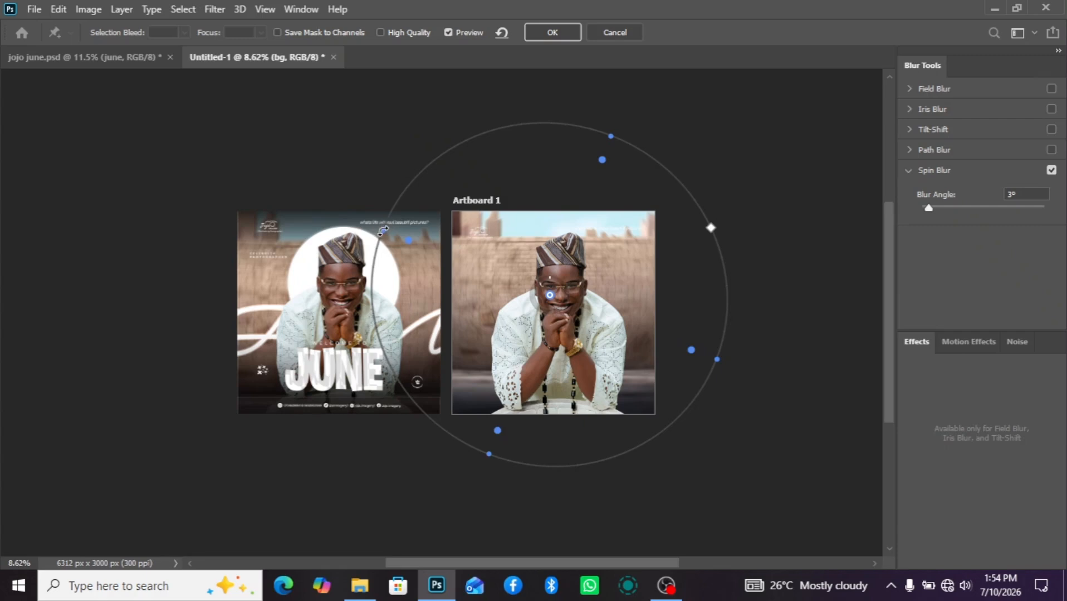
{"action": "left_click_drag", "start_coordinate": [401, 238], "coordinate": [418, 246]}
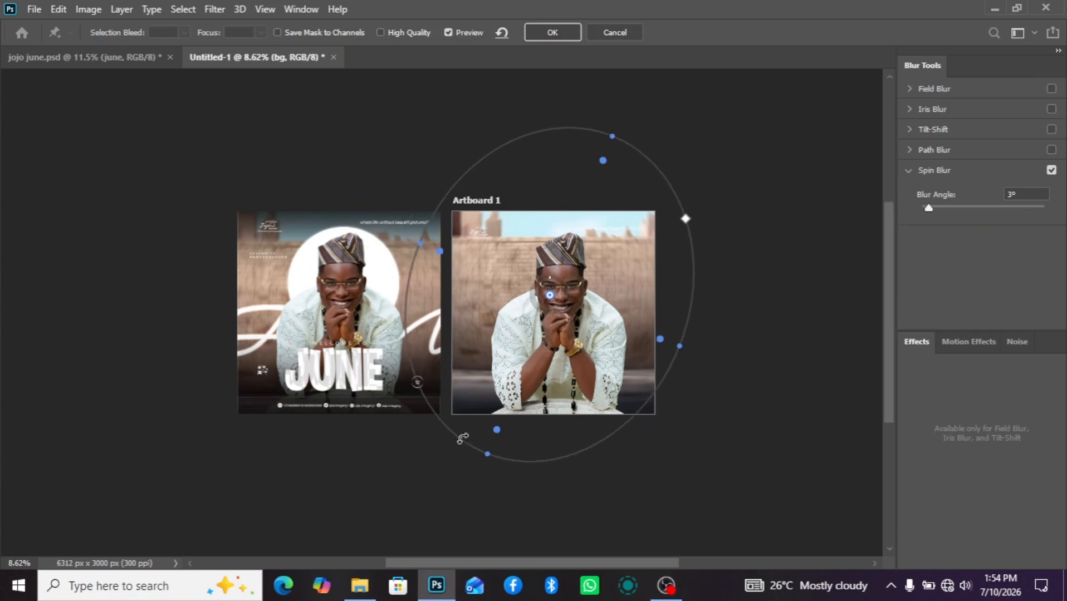
{"action": "left_click_drag", "start_coordinate": [519, 492], "coordinate": [560, 387]}
{"action": "left_click_drag", "start_coordinate": [552, 304], "coordinate": [558, 328]}
{"action": "mouse_move", "coordinate": [552, 174]}
{"action": "left_mouse_down"}
{"action": "mouse_move", "coordinate": [567, 204]}
{"action": "mouse_move", "coordinate": [545, 184]}
{"action": "left_mouse_up"}
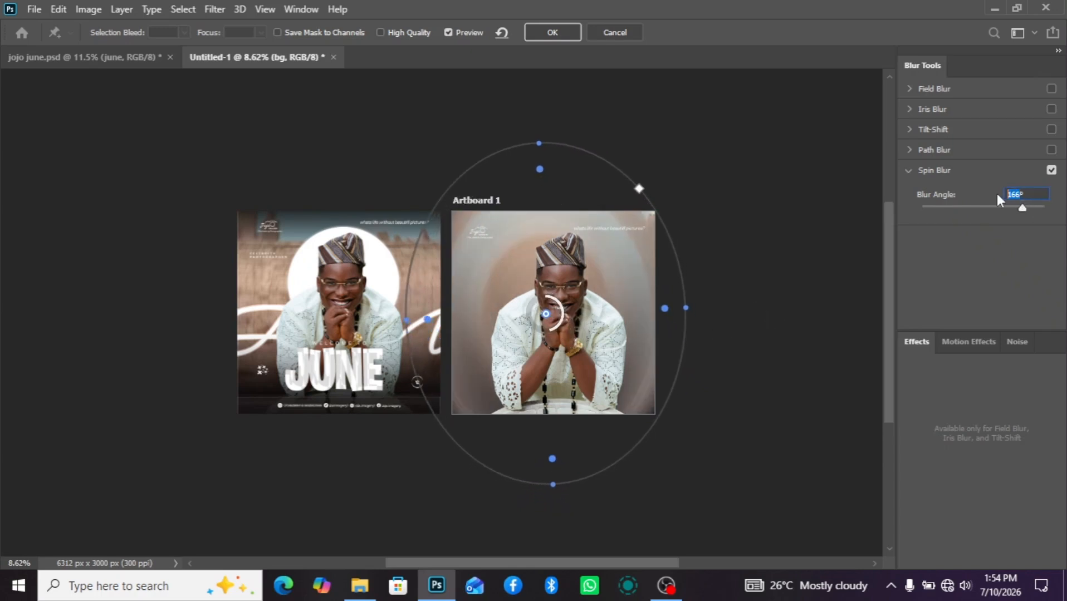
{"action": "type", "text": "3"}
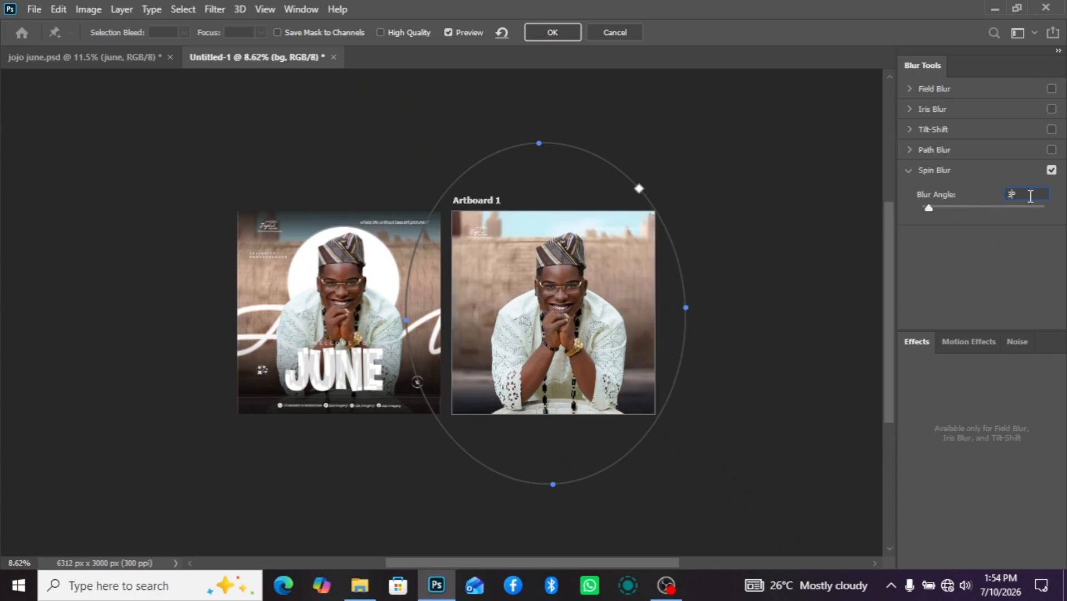
{"action": "left_click", "coordinate": [550, 31]}
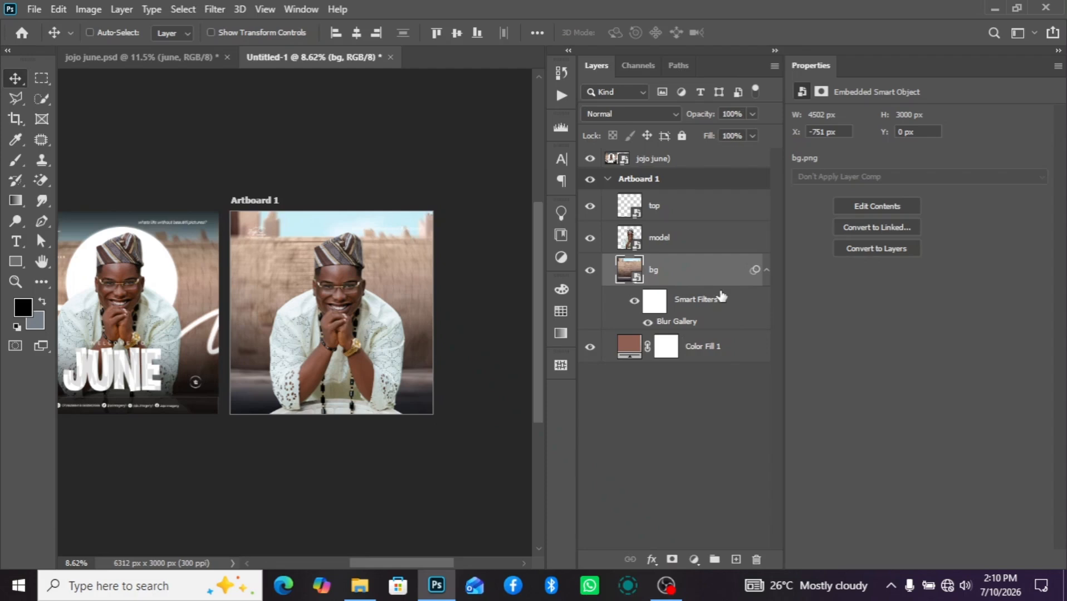
Step: Collapse the bg layer's smart filters and add an empty layer directly above the model layer
{"action": "left_click", "coordinate": [765, 272]}
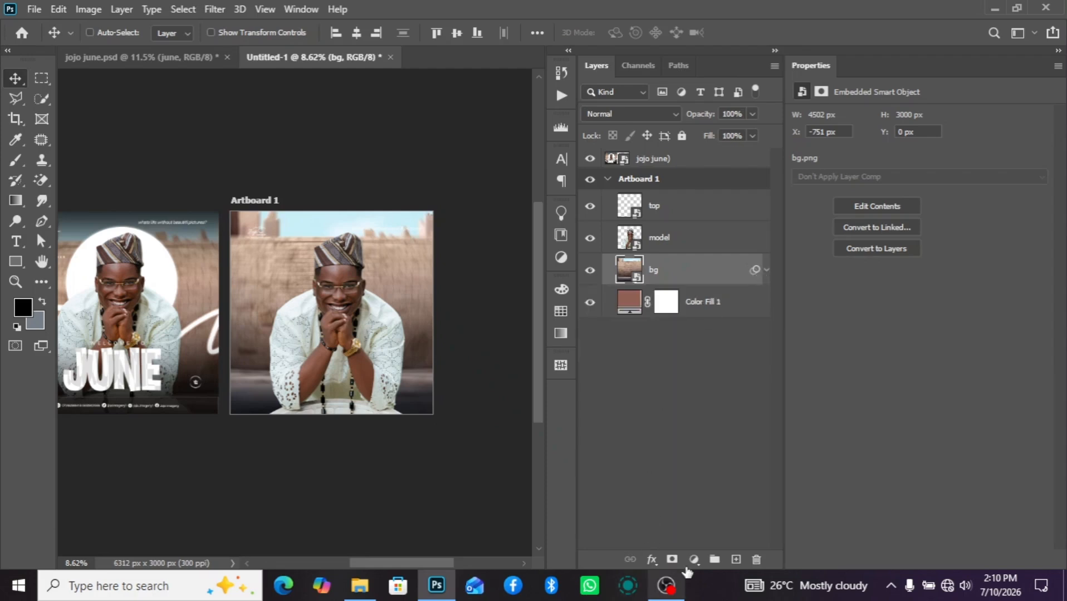
{"action": "left_click", "coordinate": [735, 560]}
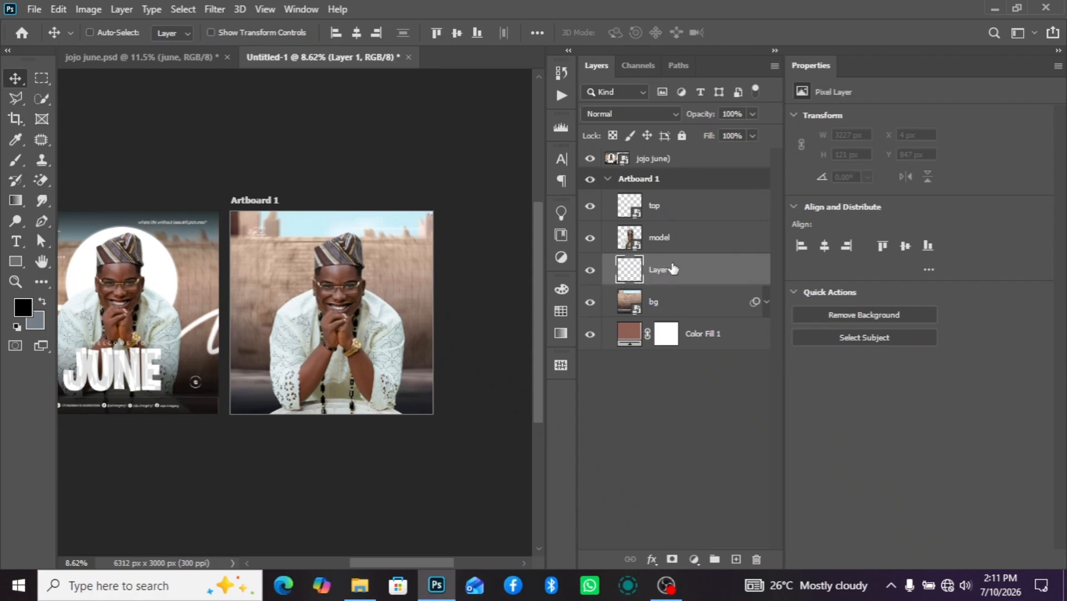
{"action": "left_click_drag", "start_coordinate": [673, 268], "coordinate": [680, 218]}
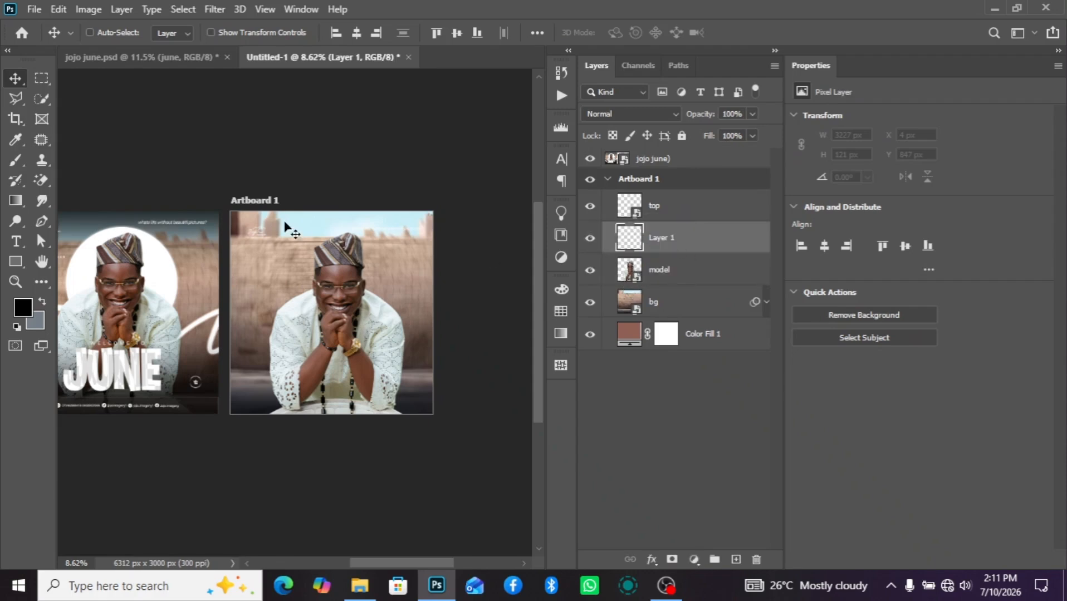
Step: Set up the Gradient tool with the Foreground to Transparent preset from the Basics group, using black
{"action": "key", "text": "g"}
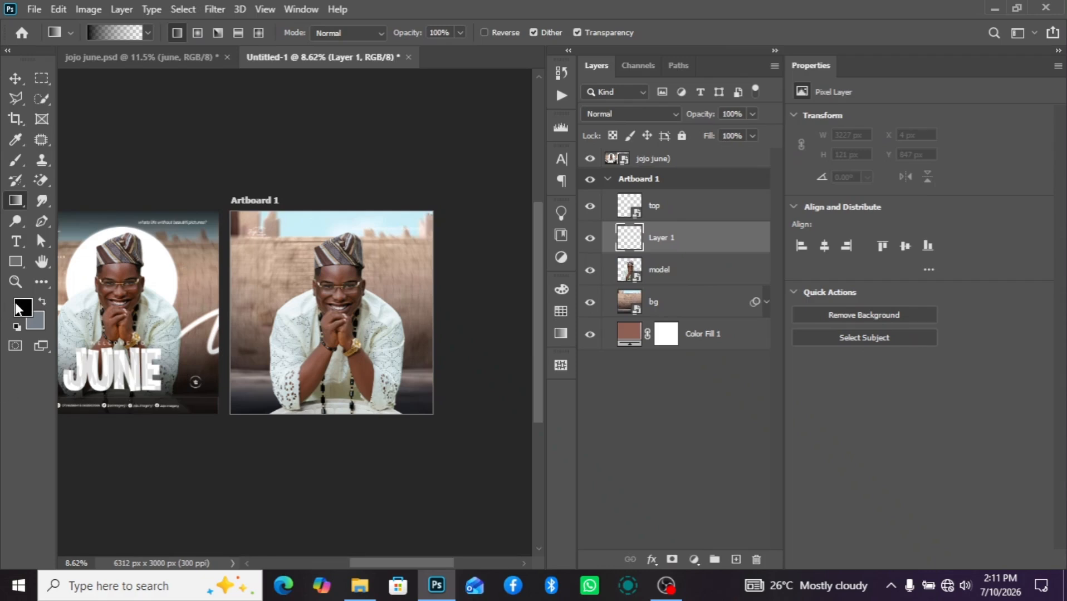
{"action": "left_click", "coordinate": [110, 35]}
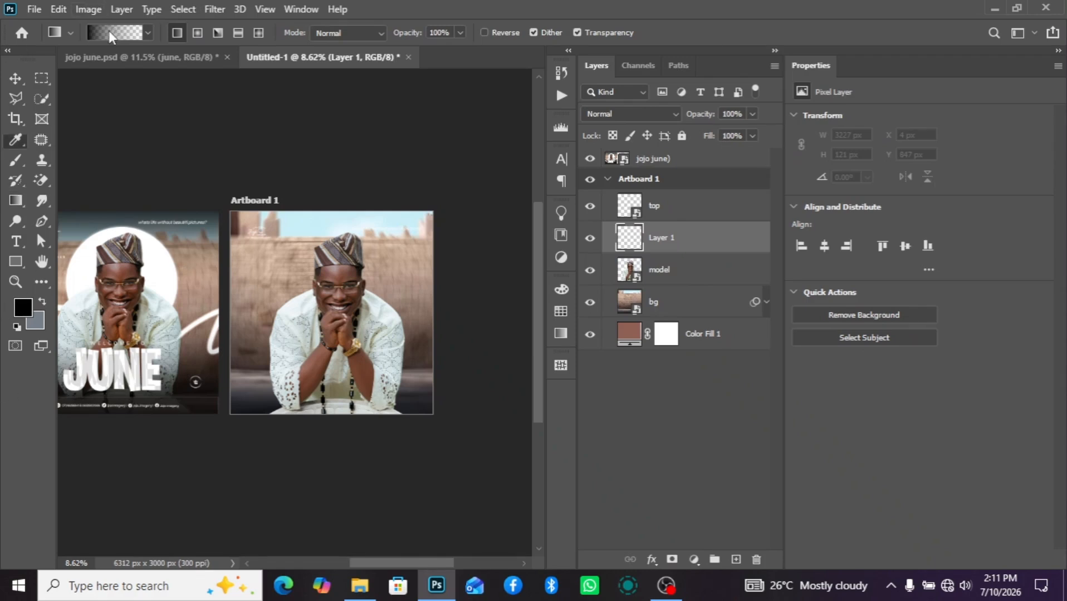
{"action": "left_click", "coordinate": [637, 218]}
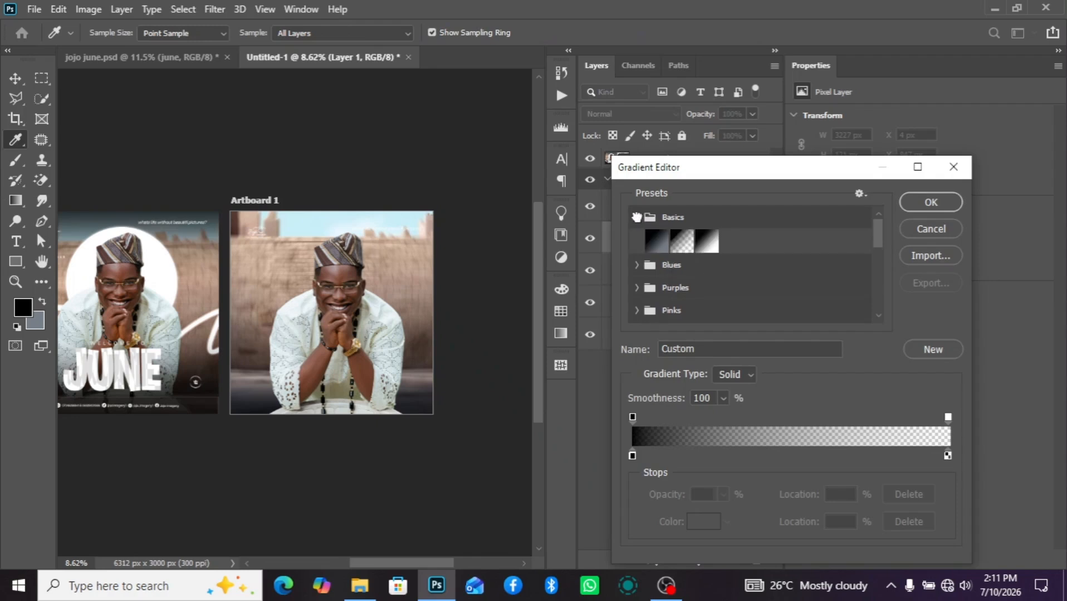
{"action": "left_click", "coordinate": [683, 244]}
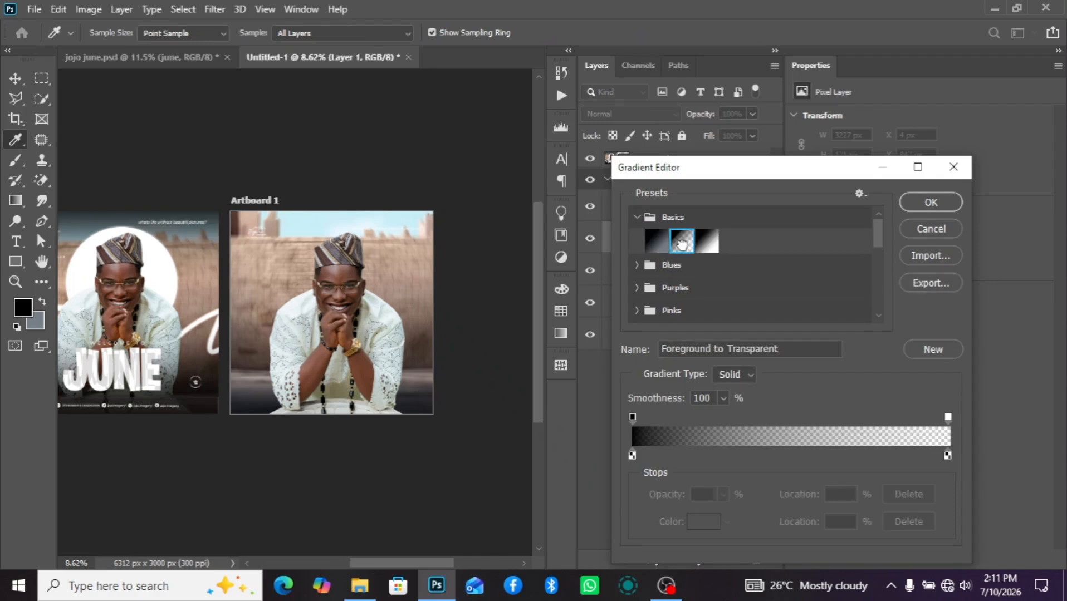
{"action": "double_click", "coordinate": [682, 244]}
{"action": "left_click", "coordinate": [693, 204]}
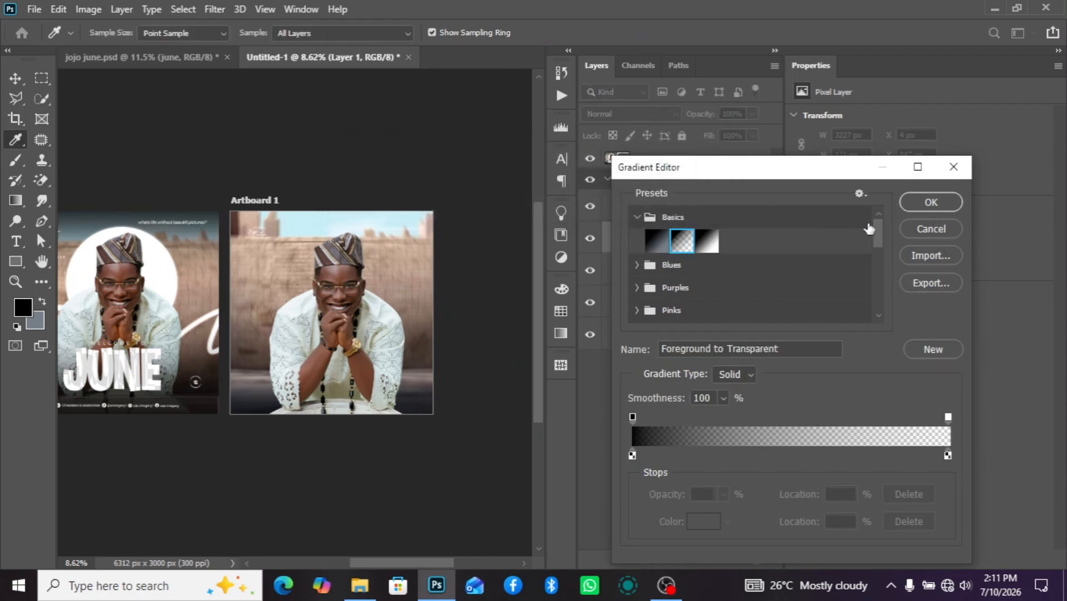
{"action": "left_click", "coordinate": [928, 208]}
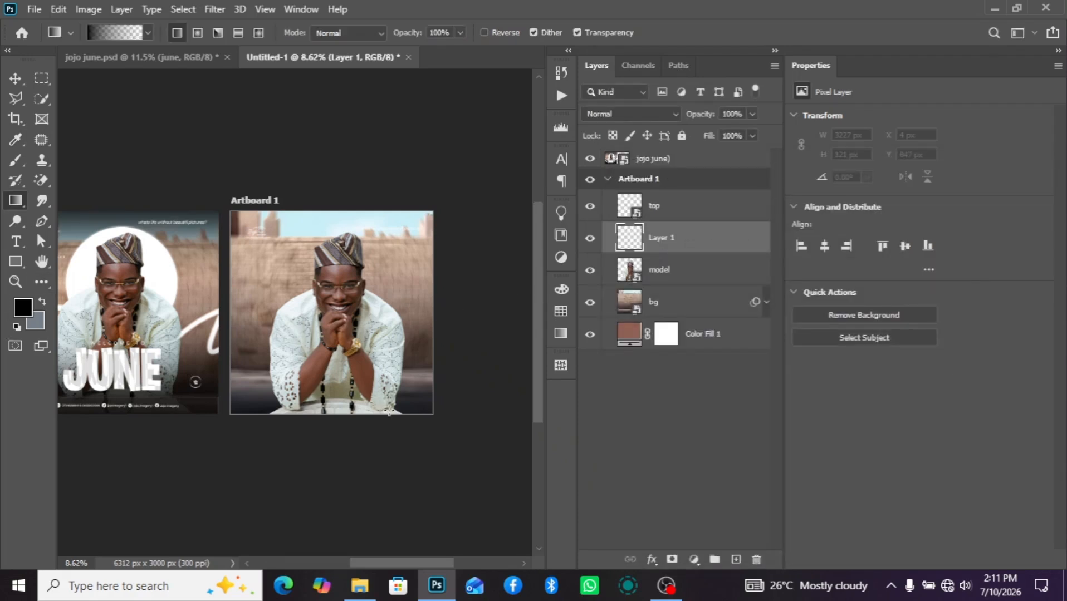
Step: Build up a black fade on Layer 1 with repeated linear gradients from below the artboard up to the model's forearms
{"action": "left_click_drag", "start_coordinate": [321, 462], "coordinate": [327, 346]}
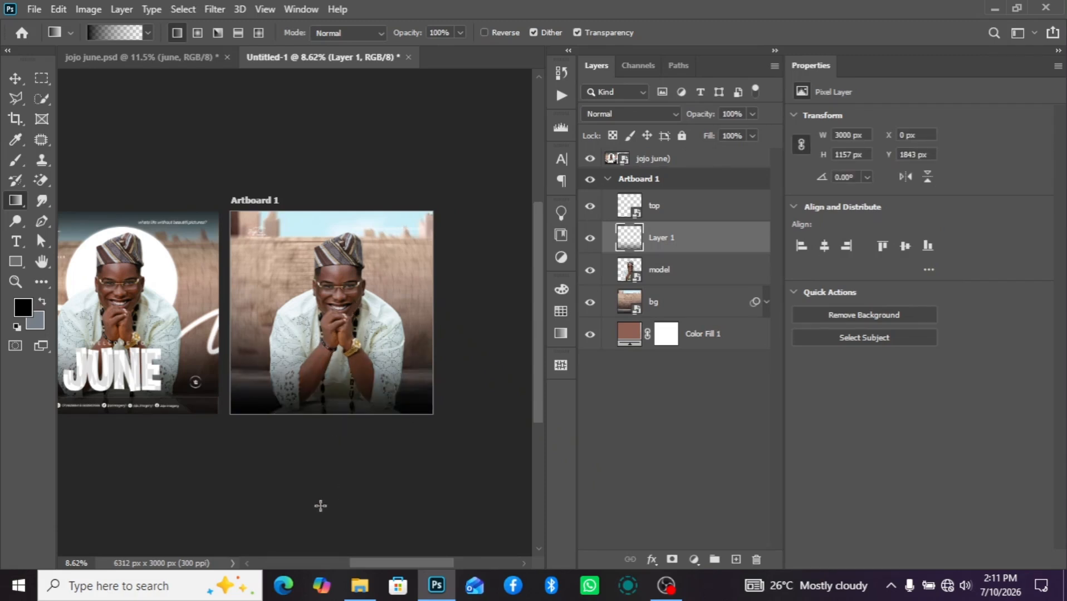
{"action": "left_click_drag", "start_coordinate": [319, 515], "coordinate": [321, 350]}
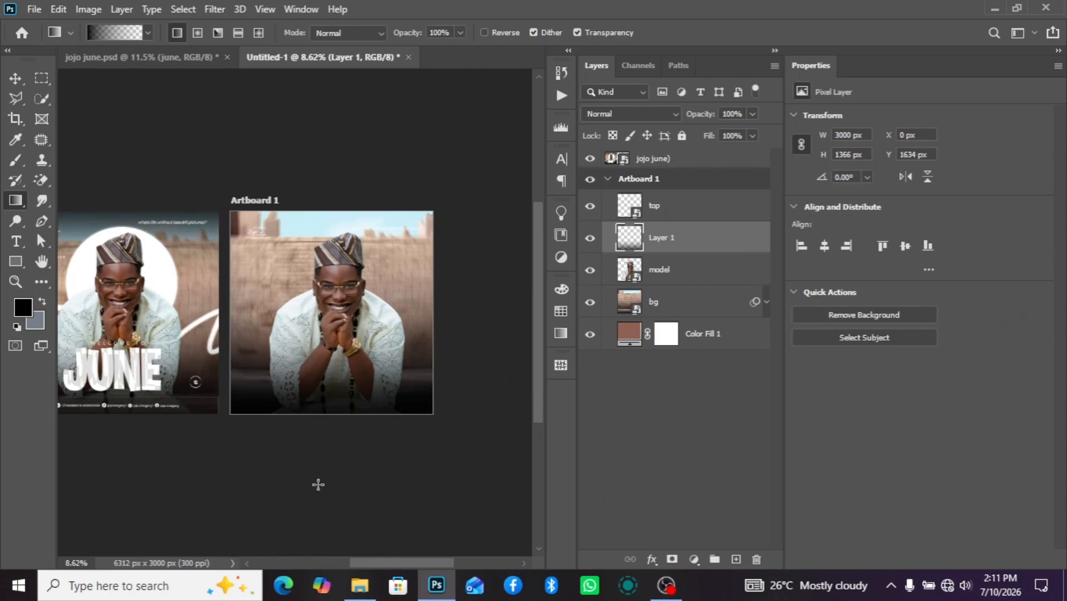
{"action": "left_click_drag", "start_coordinate": [297, 536], "coordinate": [304, 336]}
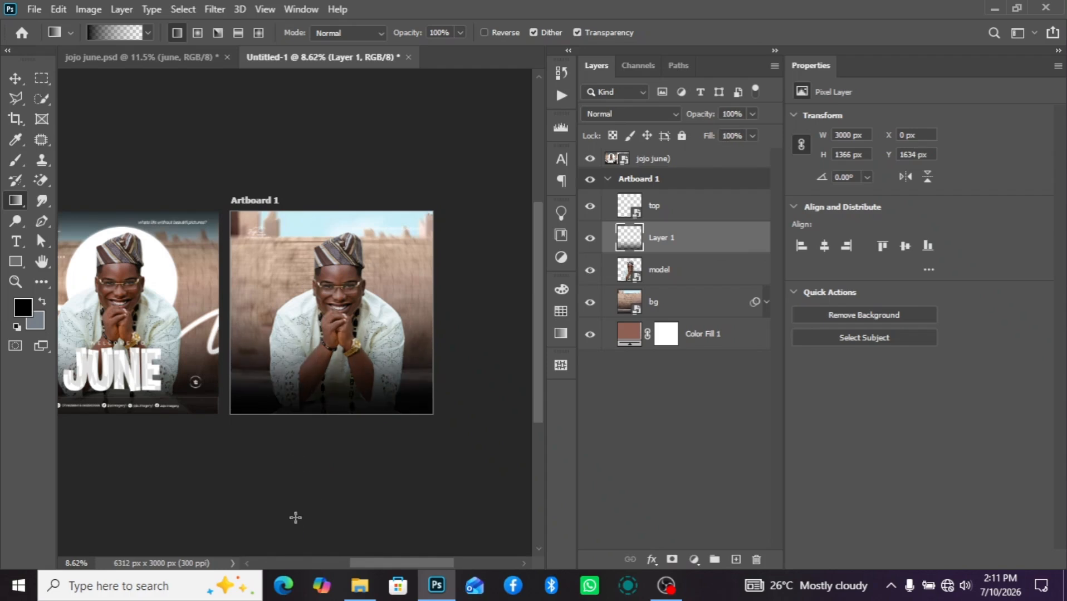
Step: Extend the black fade on Layer 1 with a gradient reaching the model's hat, and lower the fade to Y 835 px
{"action": "left_click_drag", "start_coordinate": [288, 522], "coordinate": [285, 255]}
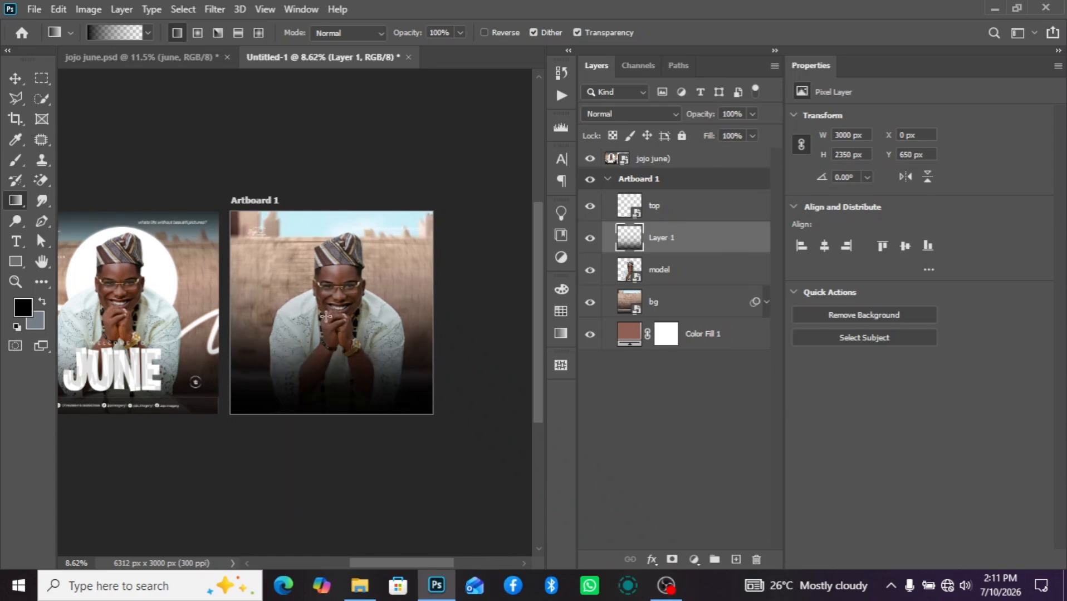
{"action": "left_click", "coordinate": [16, 78]}
{"action": "left_click_drag", "start_coordinate": [359, 287], "coordinate": [364, 309]}
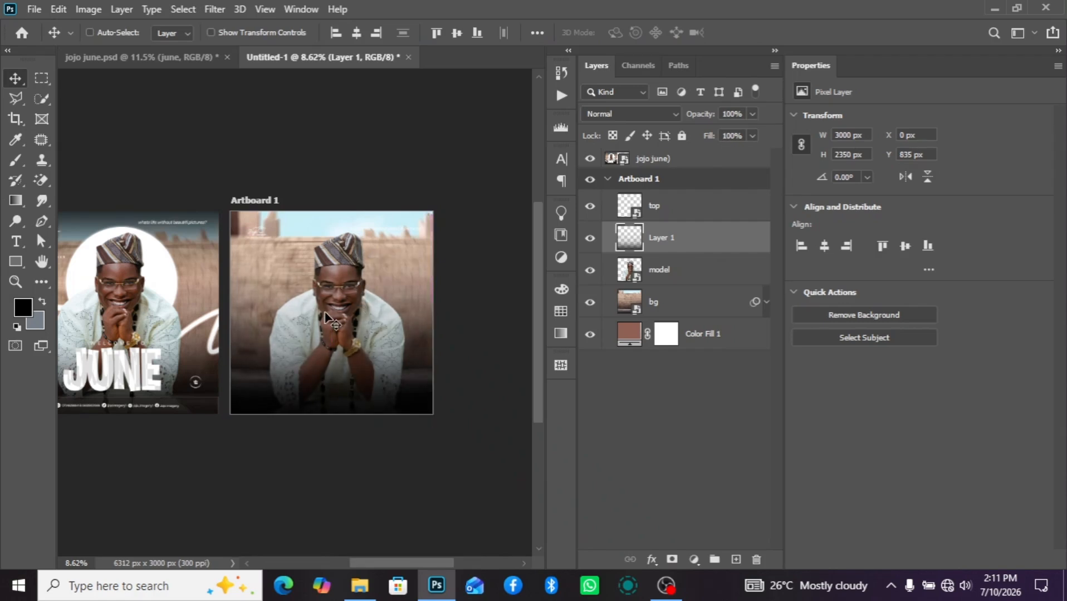
Step: Add an empty layer above the top layer and shade the artboard's upper edge with a black gradient starting well above it
{"action": "left_click", "coordinate": [687, 206]}
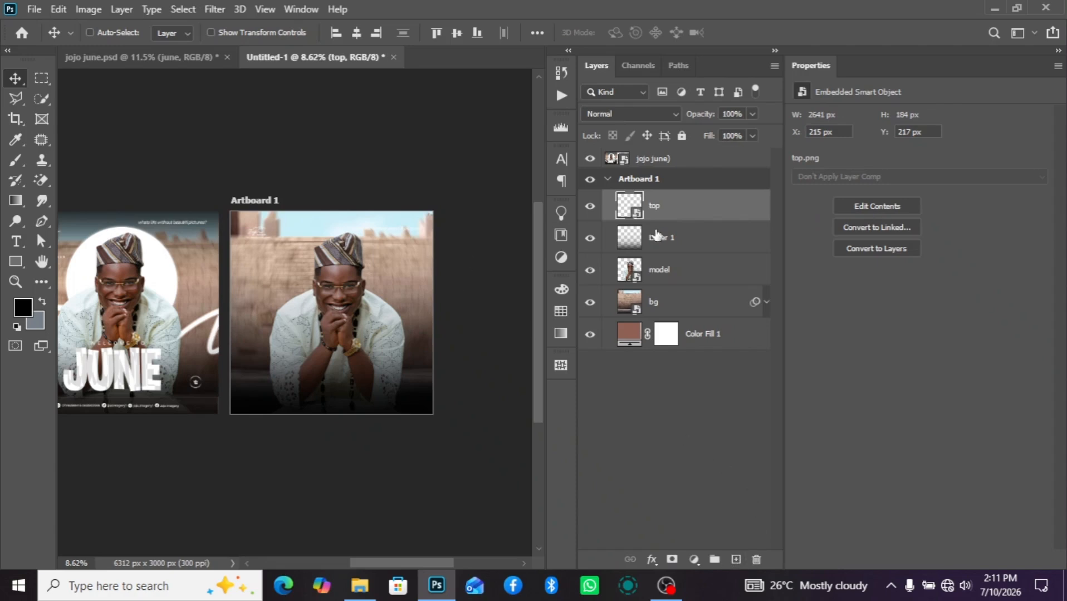
{"action": "left_click", "coordinate": [736, 560]}
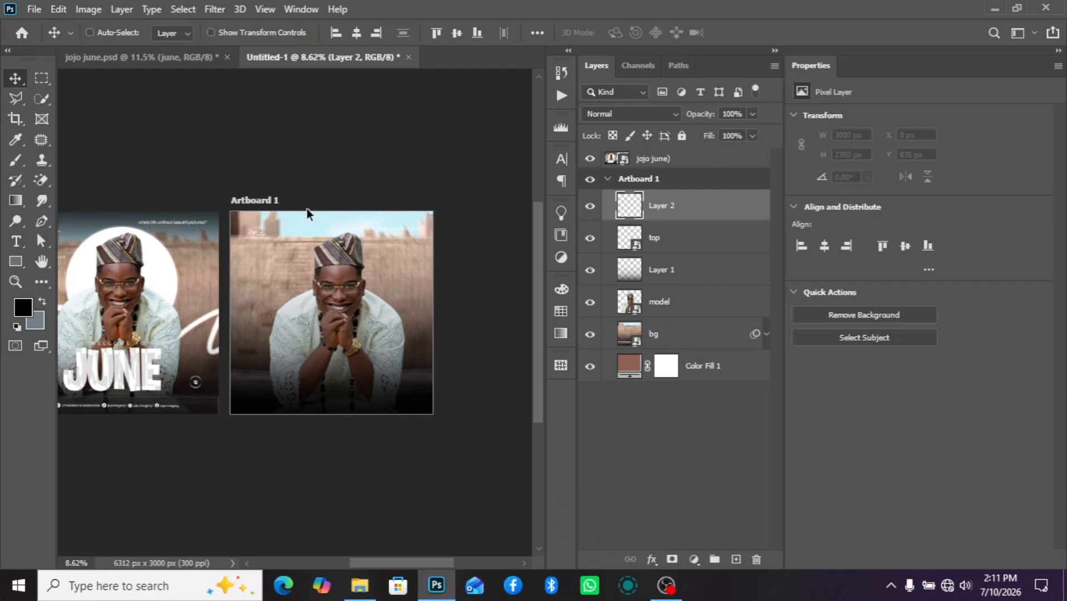
{"action": "key", "text": "g"}
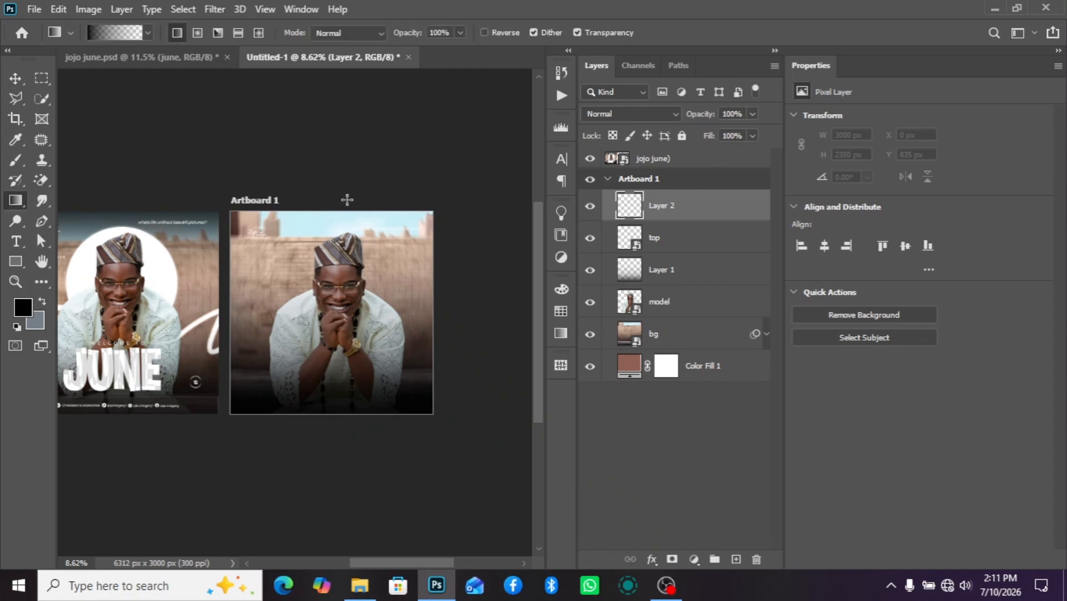
{"action": "left_click_drag", "start_coordinate": [328, 186], "coordinate": [320, 253]}
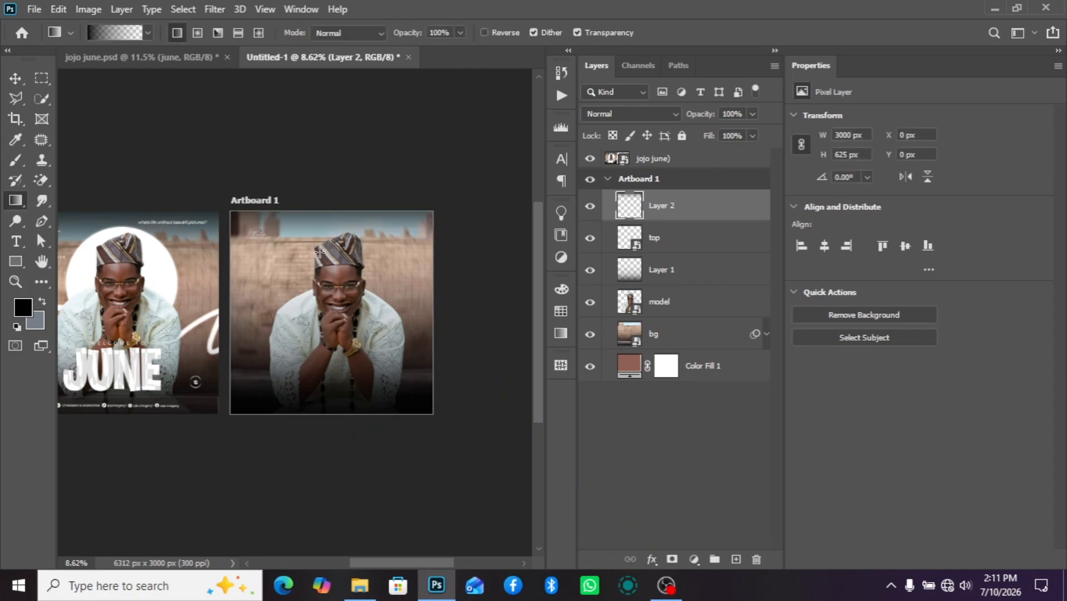
{"action": "key", "text": "ctrl+z"}
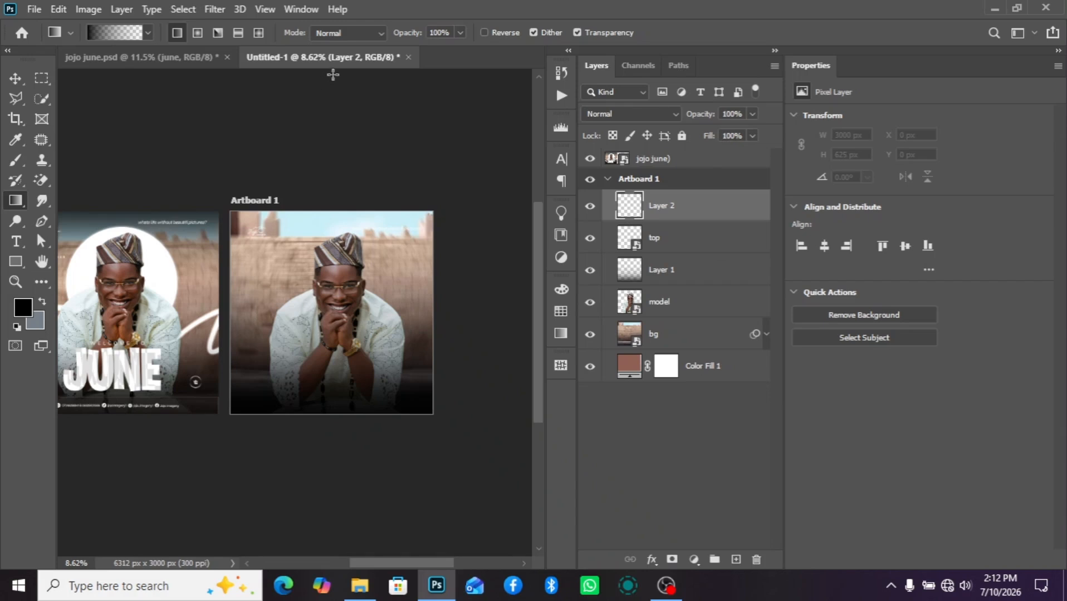
{"action": "left_click_drag", "start_coordinate": [325, 81], "coordinate": [319, 253]}
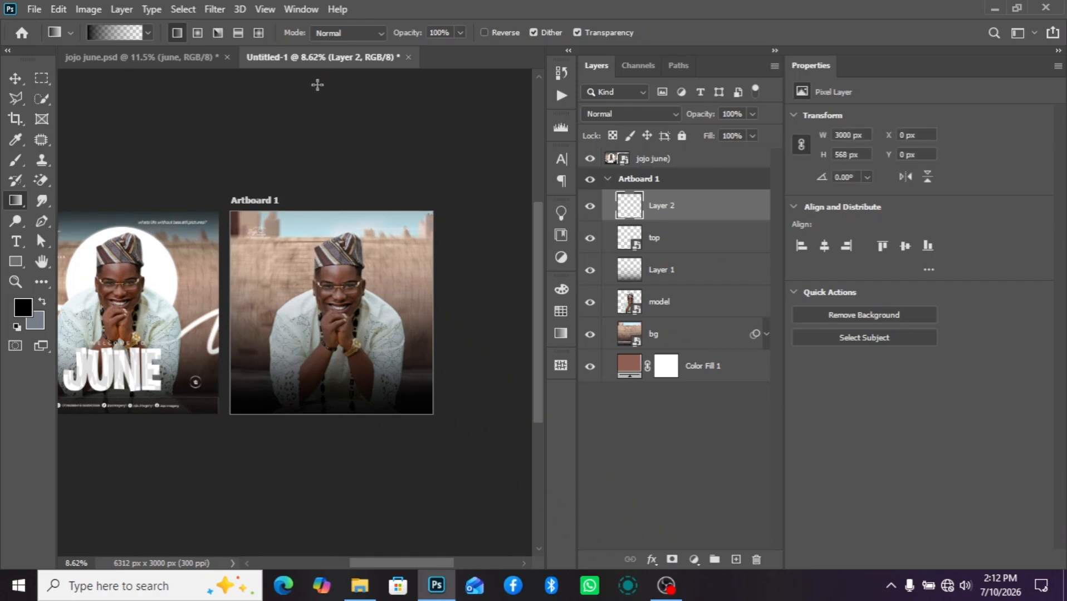
Step: Deepen the black fade on Layer 2 with further linear gradients from above the artboard down to the model's face
{"action": "left_click_drag", "start_coordinate": [317, 85], "coordinate": [314, 324]}
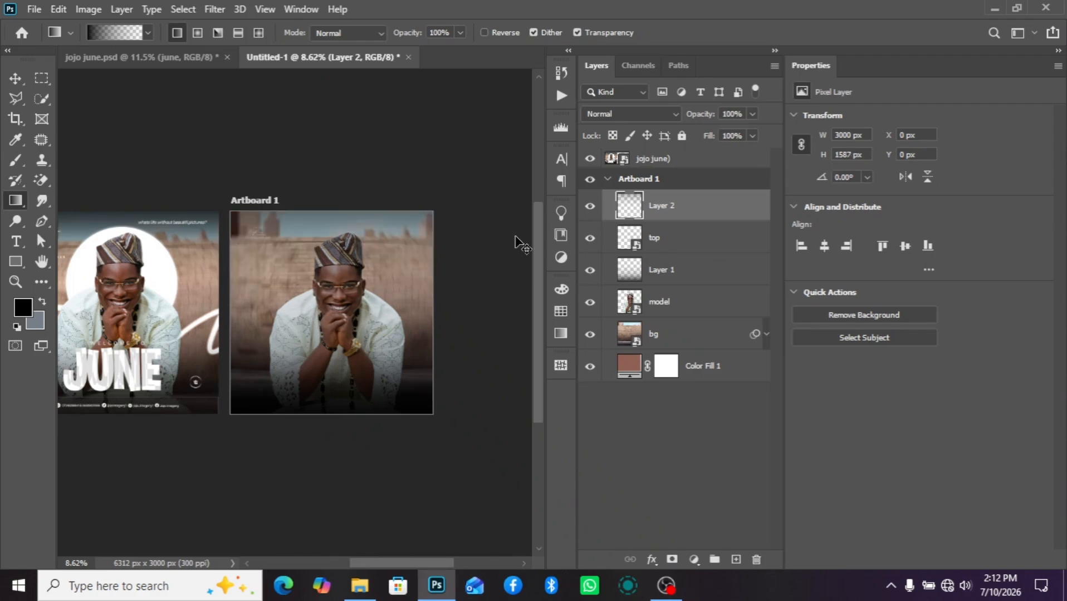
{"action": "key", "text": "ctrl+z"}
{"action": "left_click_drag", "start_coordinate": [324, 82], "coordinate": [324, 193]}
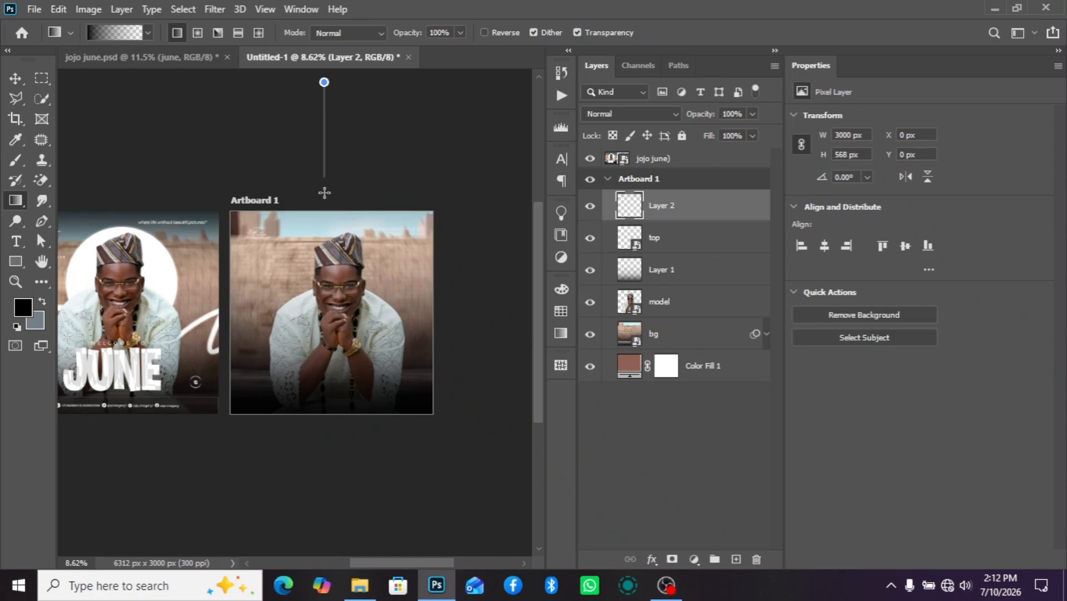
{"action": "left_click_drag", "start_coordinate": [312, 248], "coordinate": [314, 246]}
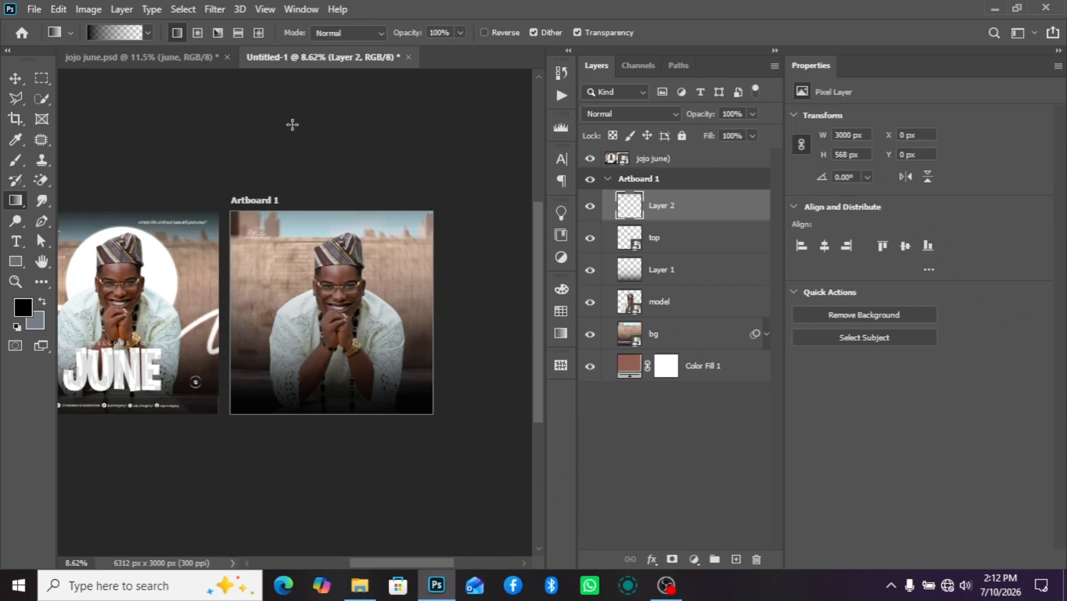
{"action": "left_click_drag", "start_coordinate": [293, 122], "coordinate": [304, 283]}
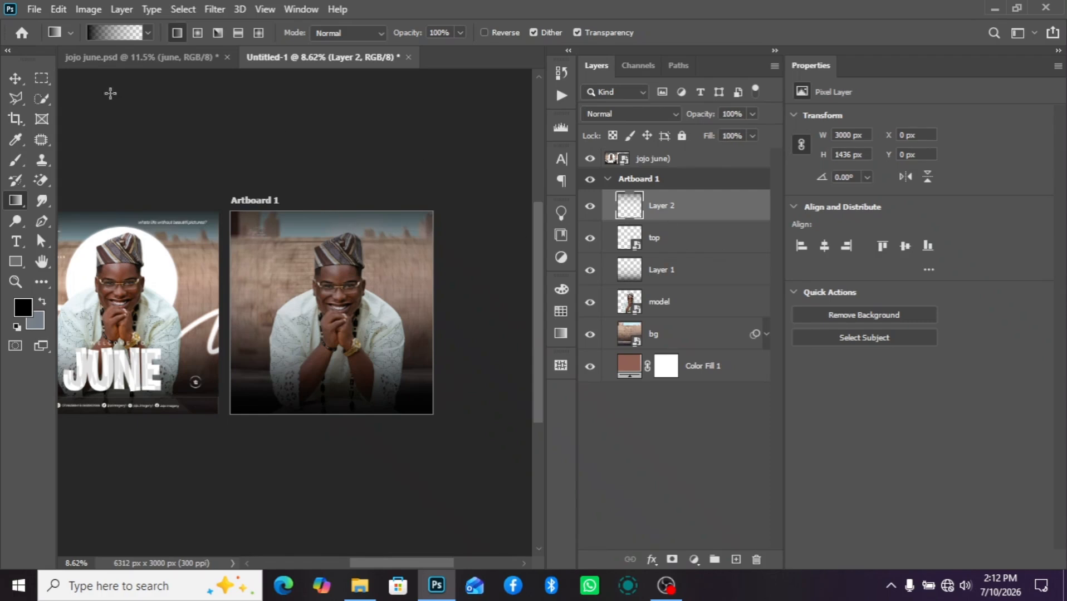
Step: Shift the Layer 2 fade up to Y -409 px and place the layer directly beneath the top layer
{"action": "left_click", "coordinate": [7, 73]}
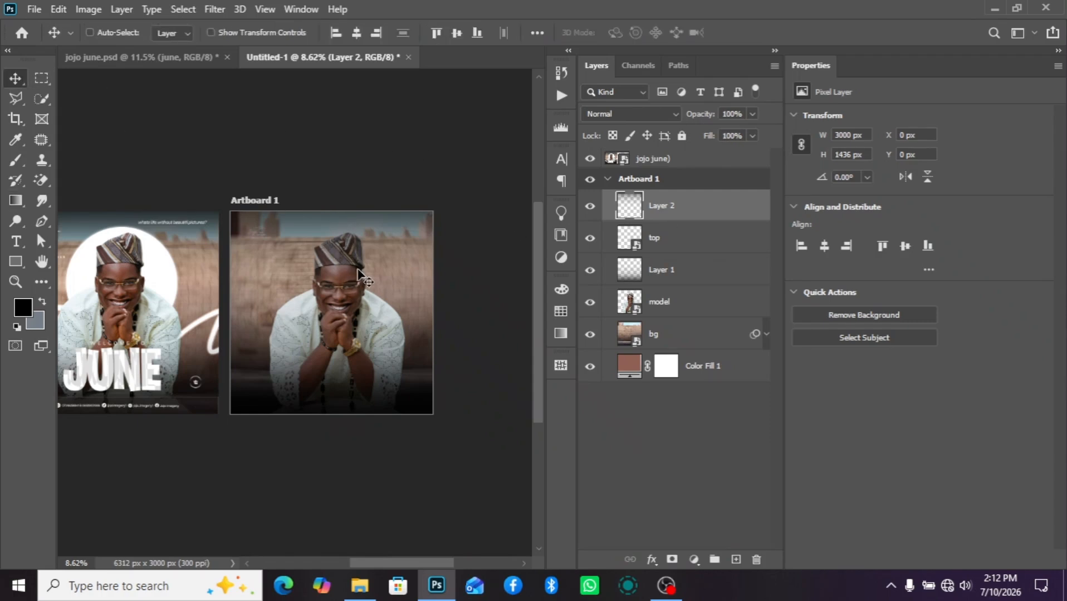
{"action": "left_click_drag", "start_coordinate": [358, 275], "coordinate": [356, 246]}
{"action": "left_click_drag", "start_coordinate": [678, 219], "coordinate": [676, 253]}
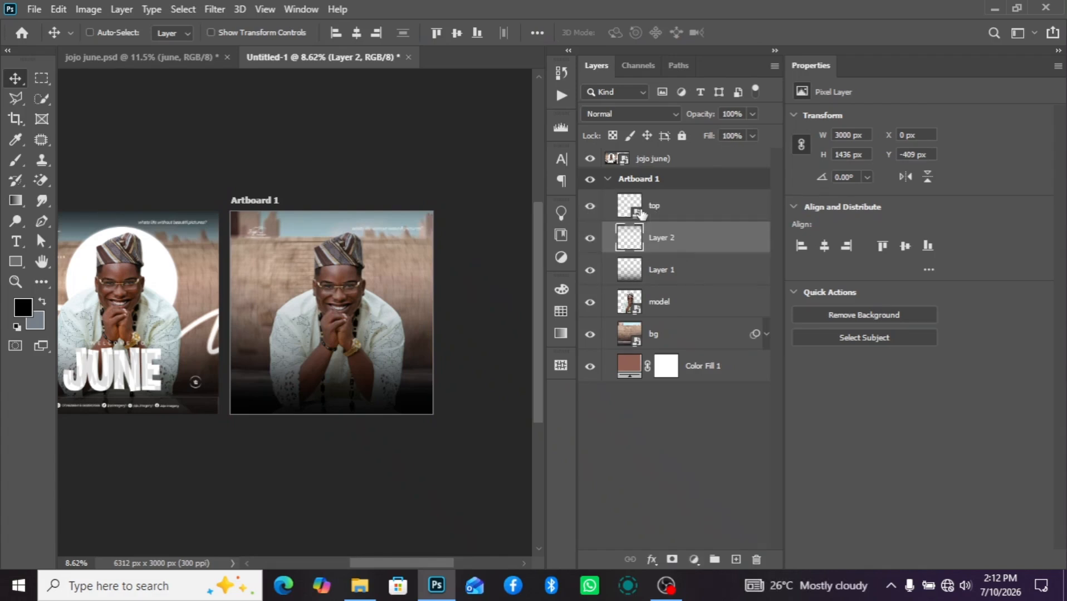
Step: Reposition the Layer 2 fade to X 36 px, Y -142 px and add another black gradient from above down to the model's face
{"action": "left_click", "coordinate": [679, 211]}
{"action": "left_click", "coordinate": [668, 248]}
{"action": "mouse_move", "coordinate": [373, 275]}
{"action": "left_mouse_down"}
{"action": "mouse_move", "coordinate": [393, 268]}
{"action": "mouse_move", "coordinate": [381, 257]}
{"action": "left_mouse_up"}
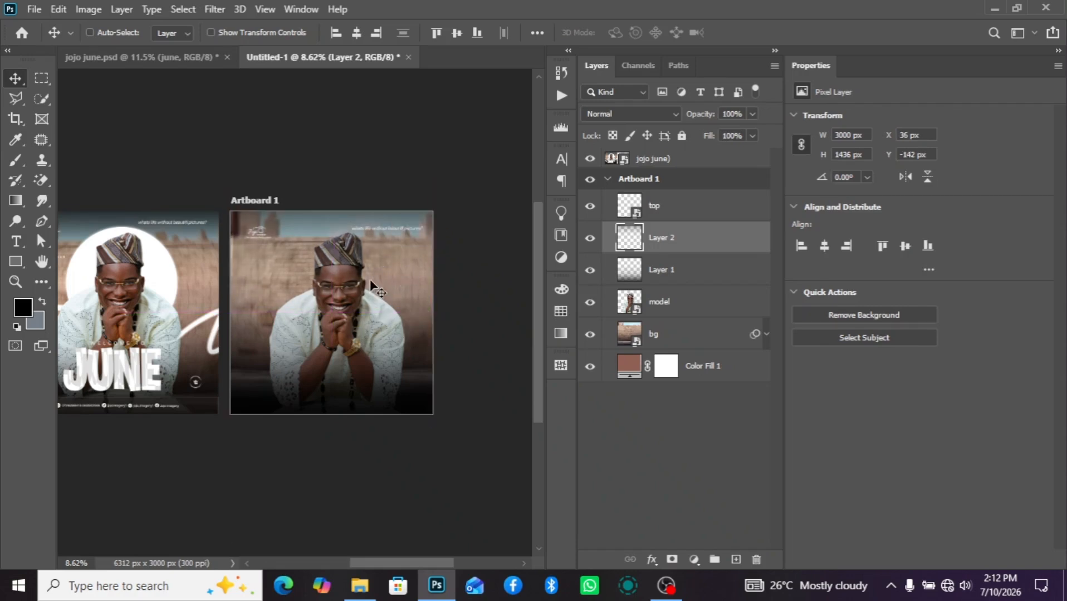
{"action": "key", "text": "g"}
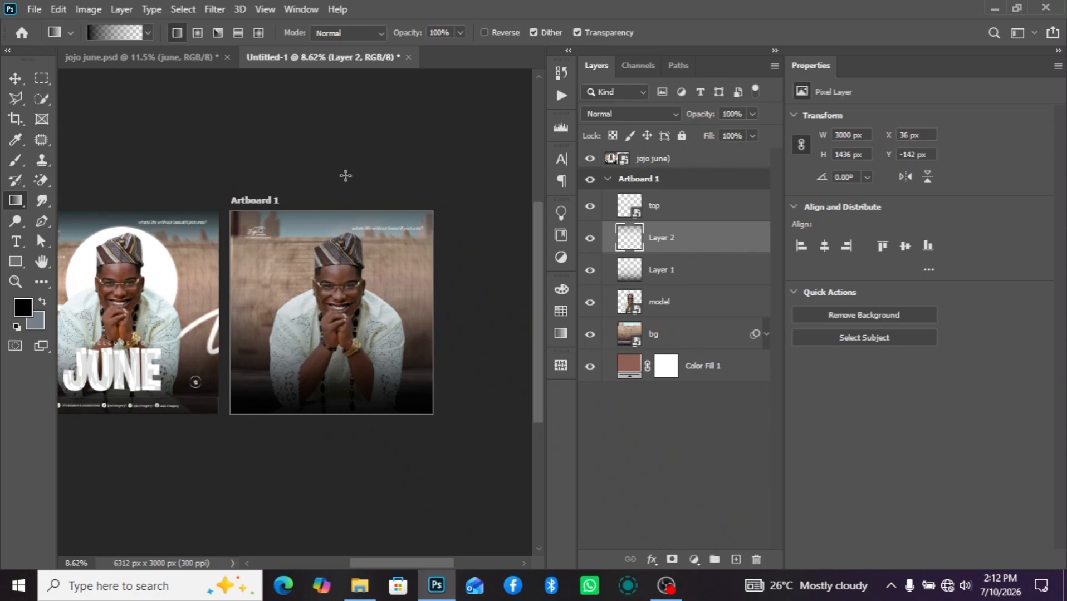
{"action": "left_click_drag", "start_coordinate": [350, 148], "coordinate": [339, 287]}
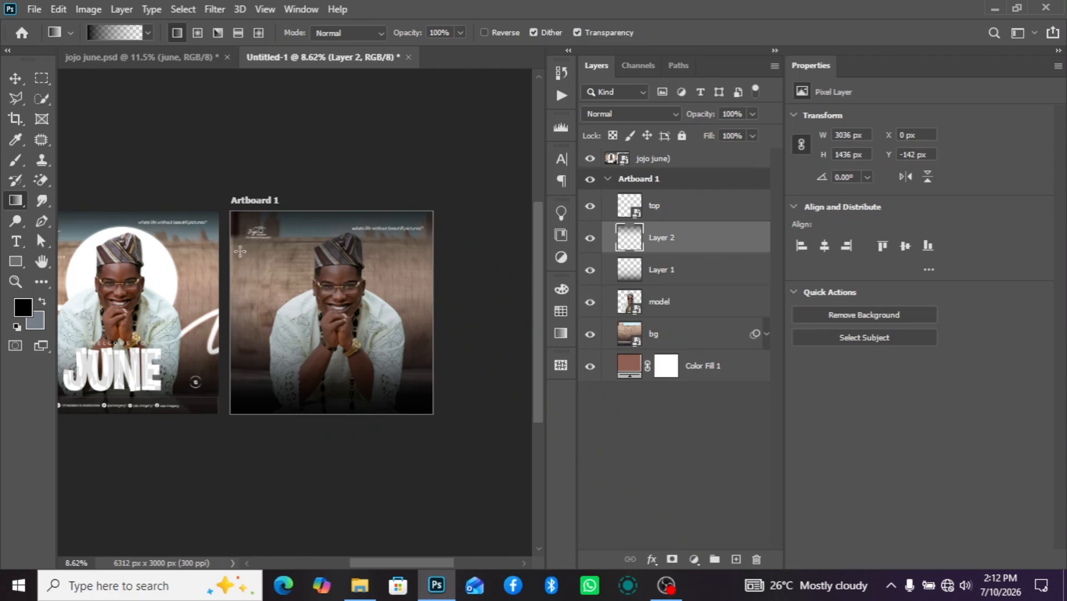
Step: Add a layer mask to Layer 2 and paint a black band across the model's chest with a 1500 px brush
{"action": "left_click", "coordinate": [672, 560]}
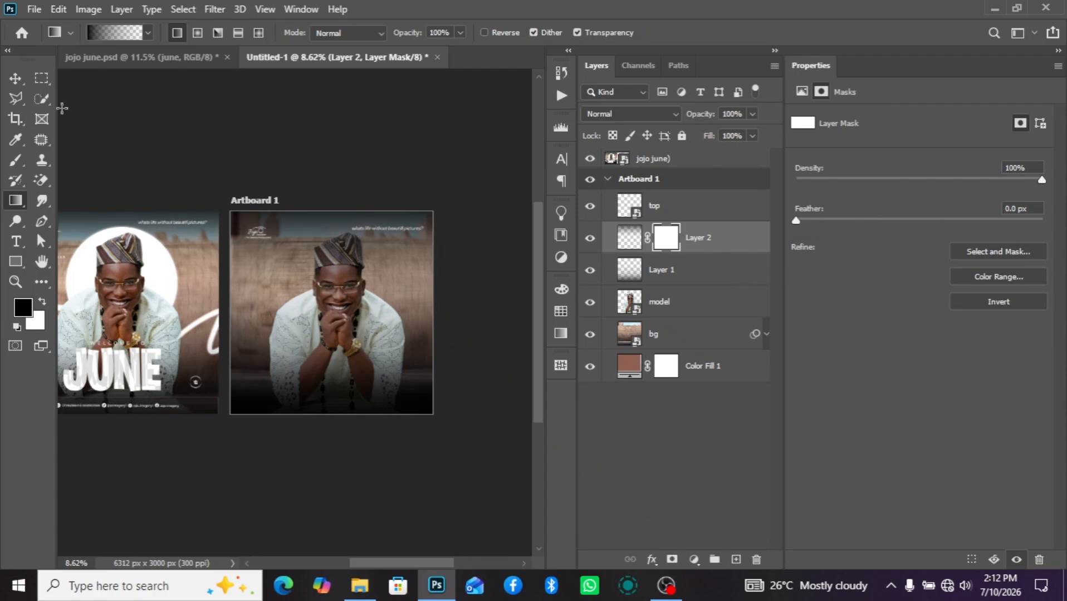
{"action": "left_click", "coordinate": [14, 162]}
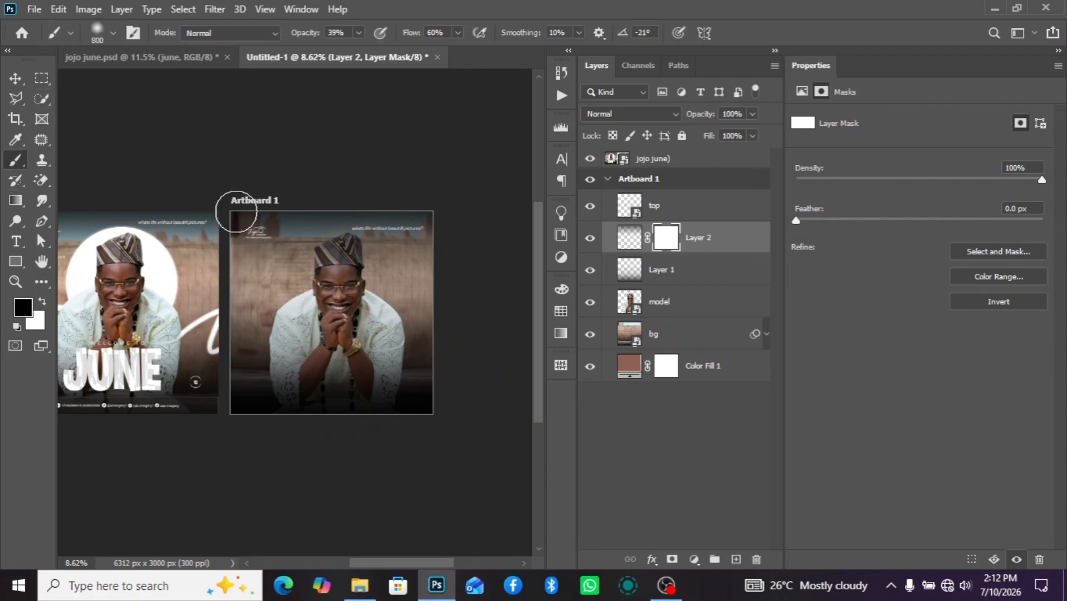
{"action": "key", "text": "bracketright"}
{"action": "key", "text": "bracketright"}
{"action": "key", "text": "bracketright"}
{"action": "key", "text": "bracketright"}
{"action": "key", "text": "bracketright"}
{"action": "key", "text": "bracketright"}
{"action": "key", "text": "bracketright"}
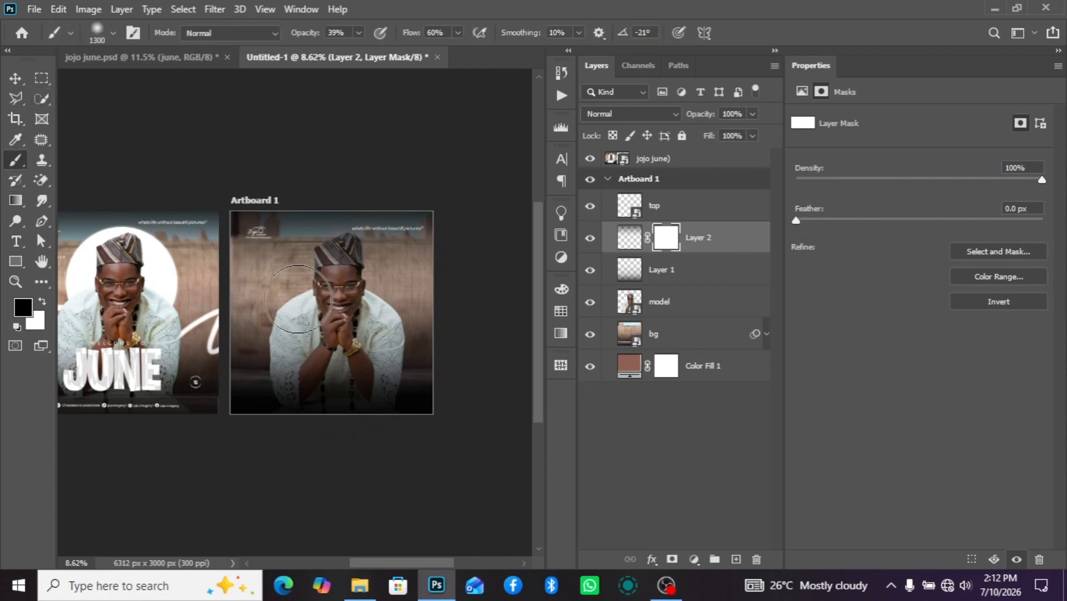
{"action": "left_click_drag", "start_coordinate": [439, 306], "coordinate": [59, 314]}
Step: Set the brush opacity and flow to 100%, mask the Layer 2 fade over the model and surrounding wall, and swap the colours
{"action": "left_click", "coordinate": [358, 33]}
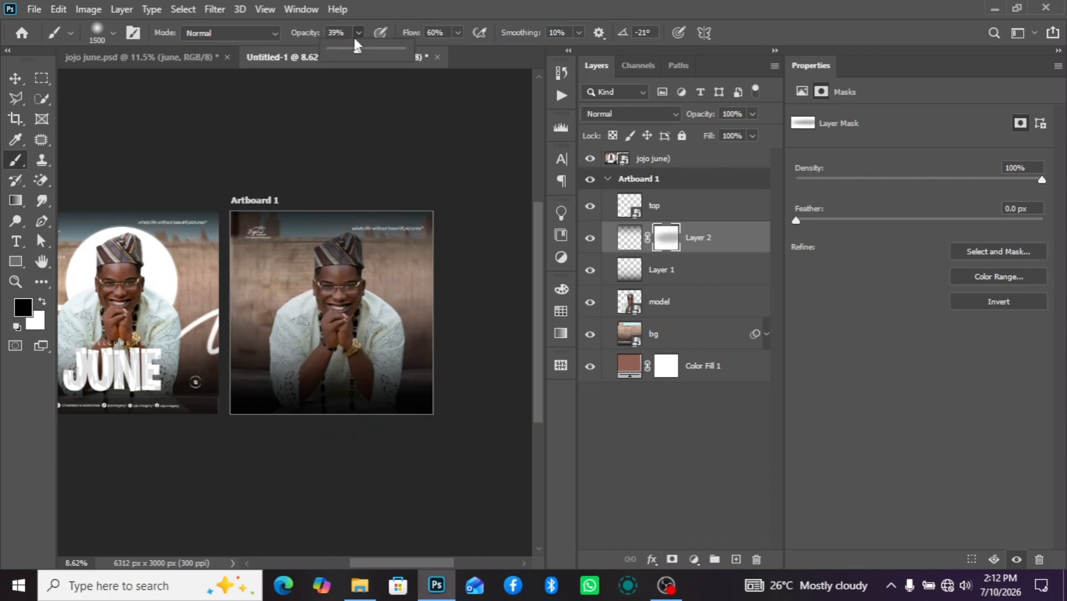
{"action": "left_click", "coordinate": [451, 38]}
{"action": "left_click_drag", "start_coordinate": [457, 32], "coordinate": [548, 62]}
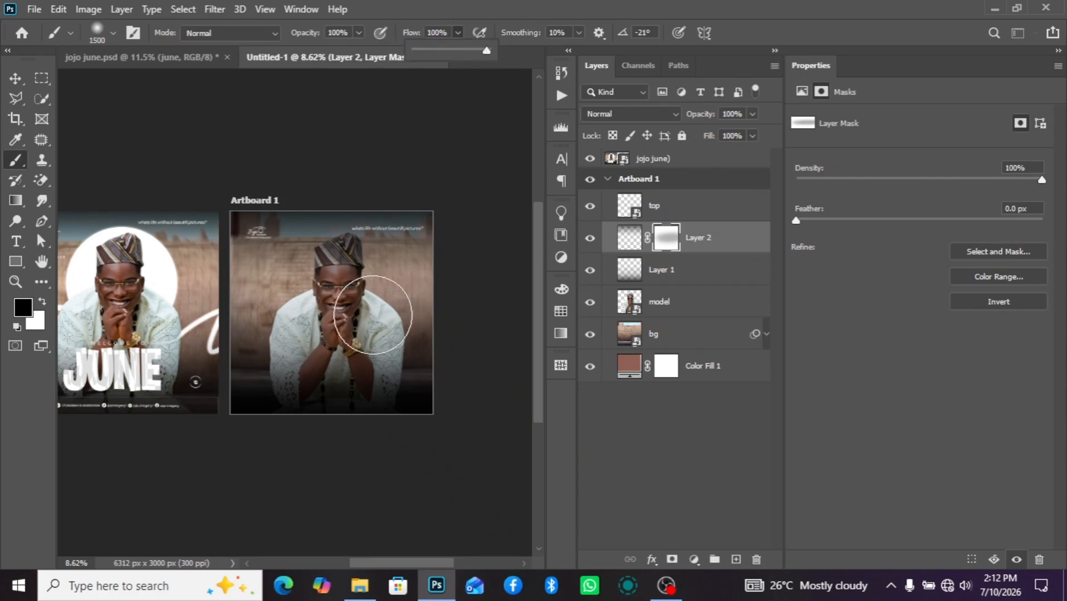
{"action": "left_click", "coordinate": [372, 326]}
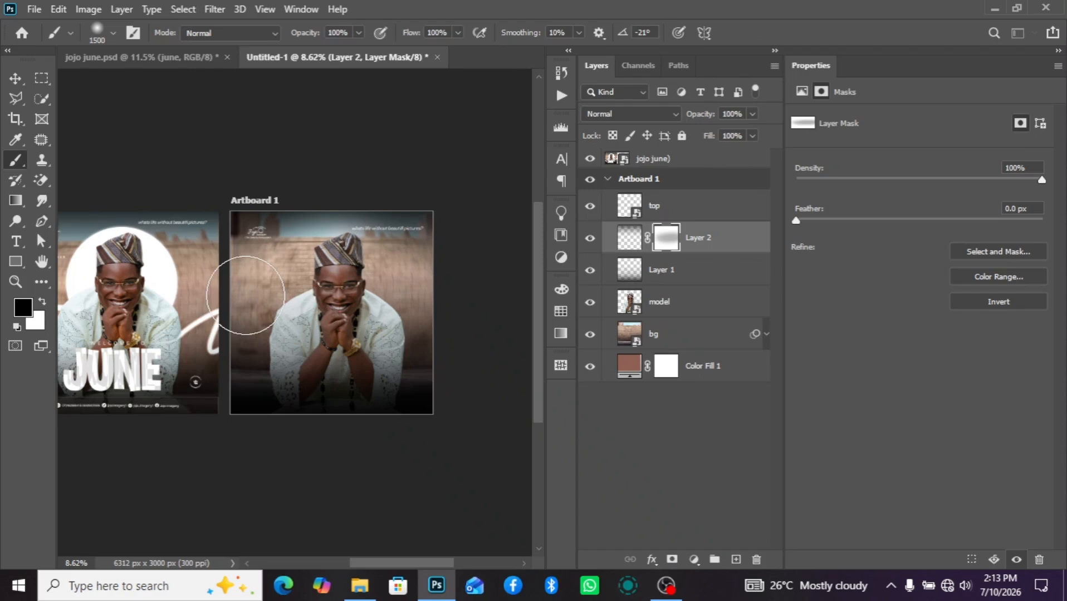
{"action": "mouse_move", "coordinate": [297, 312]}
{"action": "left_mouse_down"}
{"action": "mouse_move", "coordinate": [330, 267]}
{"action": "mouse_move", "coordinate": [301, 283]}
{"action": "left_mouse_up"}
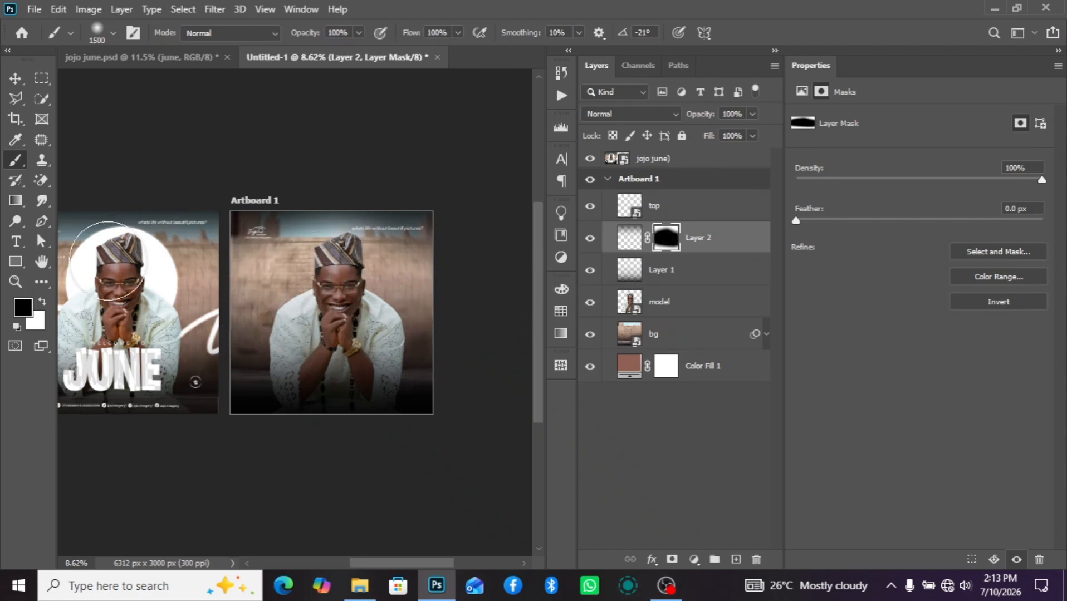
{"action": "left_click", "coordinate": [43, 301]}
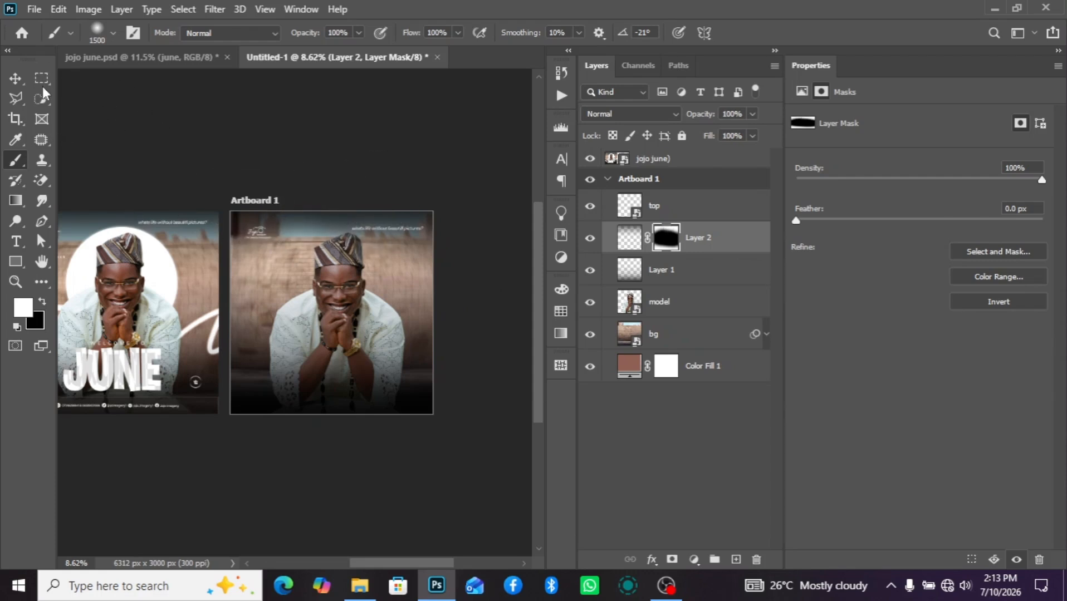
Step: Add an empty layer directly above the model layer and choose the Ellipse tool
{"action": "left_click", "coordinate": [15, 78]}
{"action": "left_click", "coordinate": [670, 317]}
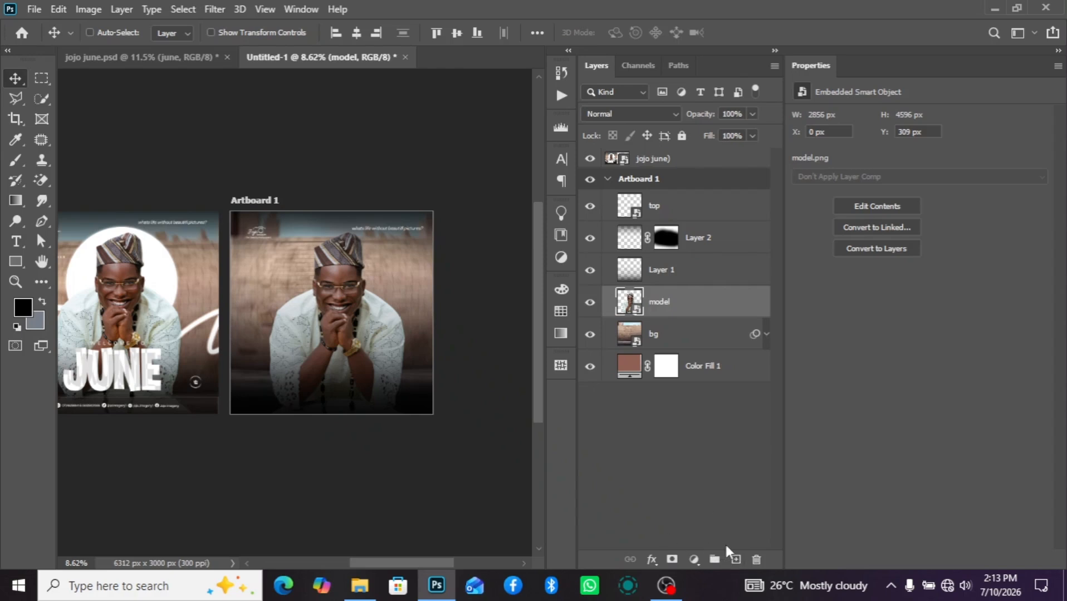
{"action": "left_click", "coordinate": [736, 560]}
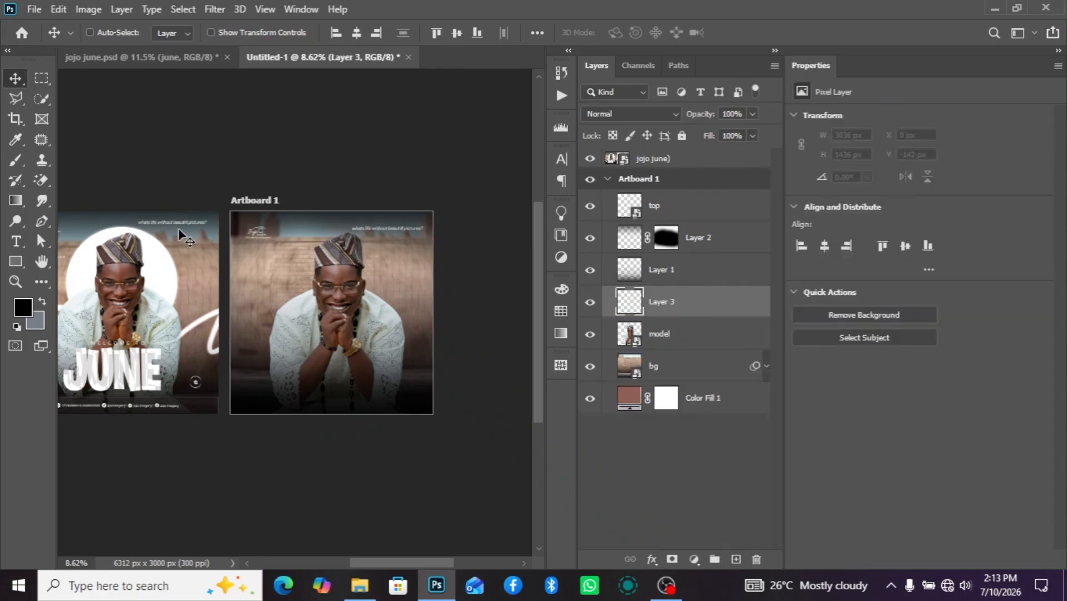
{"action": "right_click", "coordinate": [22, 266]}
{"action": "left_click", "coordinate": [72, 293]}
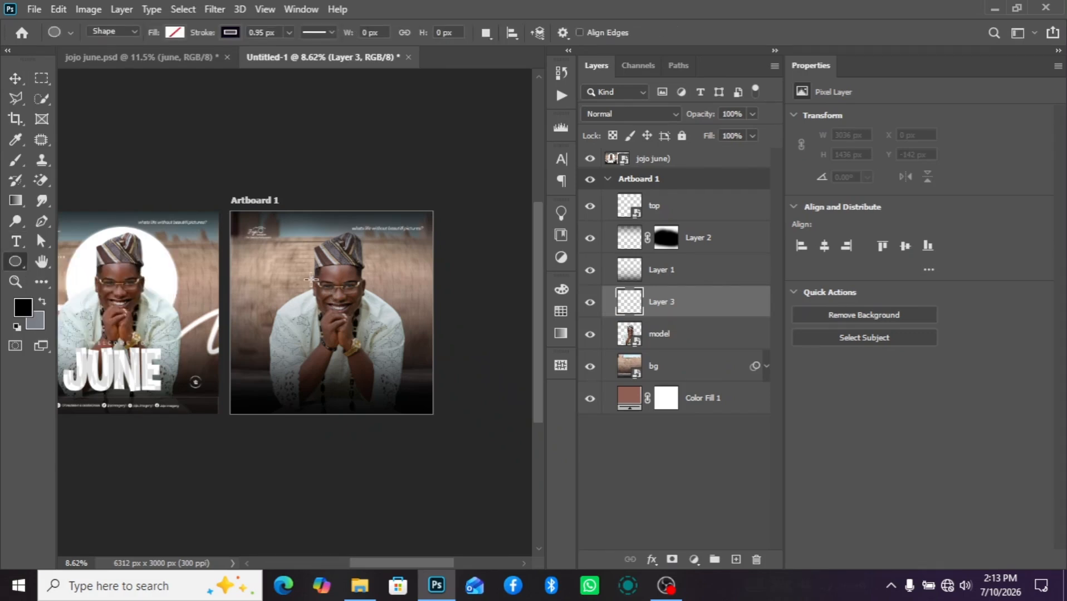
Step: Move the model layer horizontally to X -174 px, keeping its vertical position
{"action": "left_click", "coordinate": [662, 335]}
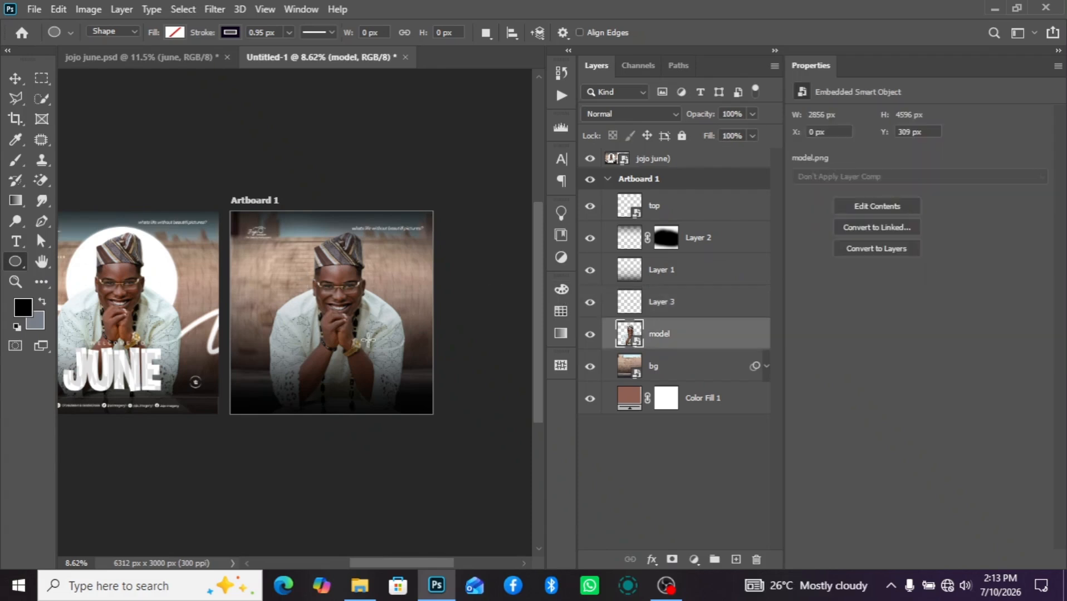
{"action": "left_click", "coordinate": [15, 78]}
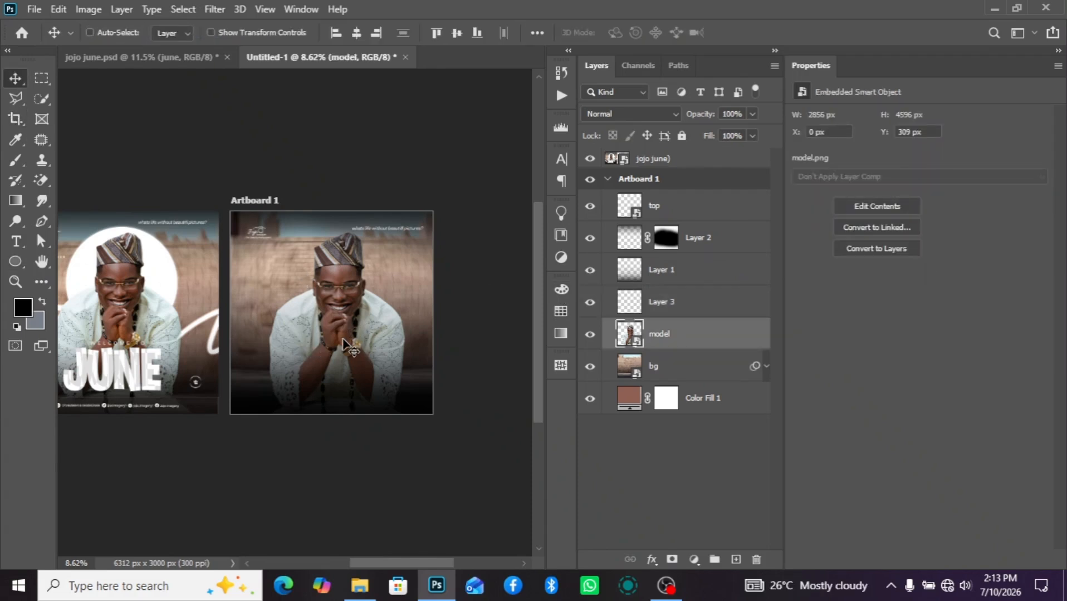
{"action": "left_click_drag", "start_coordinate": [343, 346], "coordinate": [334, 347]}
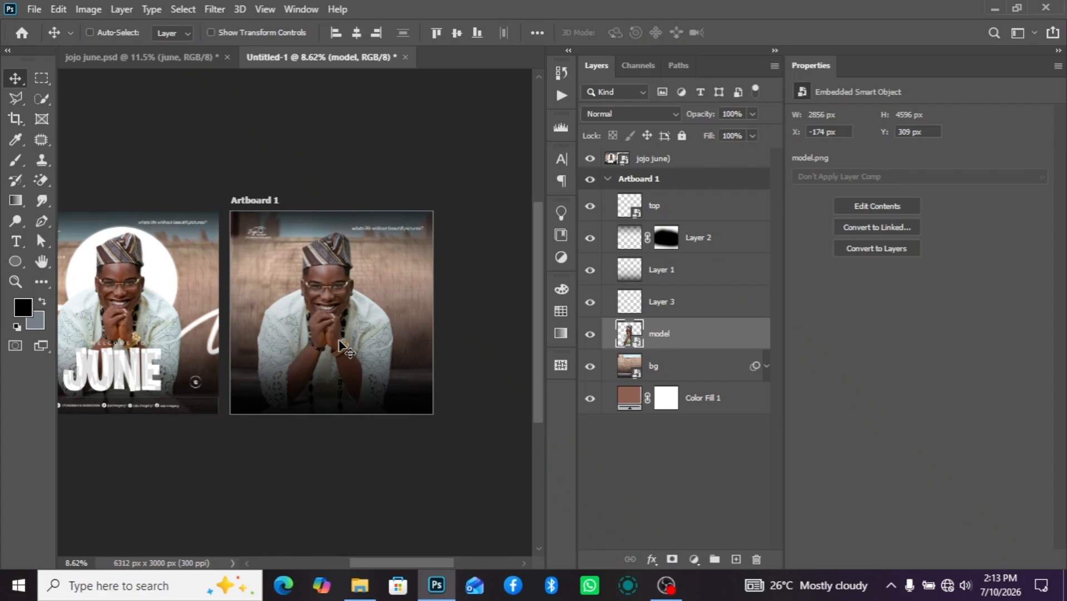
{"action": "scroll", "coordinate": [339, 347], "scroll_direction": "down", "scroll_amount": 1}
{"action": "scroll", "coordinate": [341, 348], "scroll_direction": "up", "scroll_amount": 3}
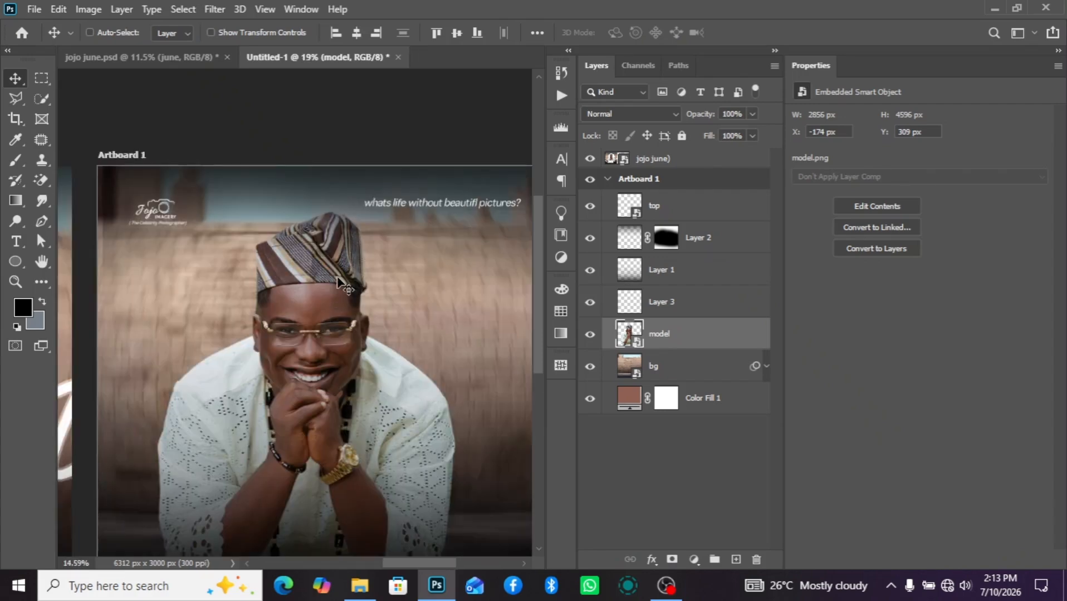
{"action": "scroll", "coordinate": [341, 303], "scroll_direction": "down", "scroll_amount": 1}
{"action": "scroll", "coordinate": [262, 299], "scroll_direction": "down", "scroll_amount": 1}
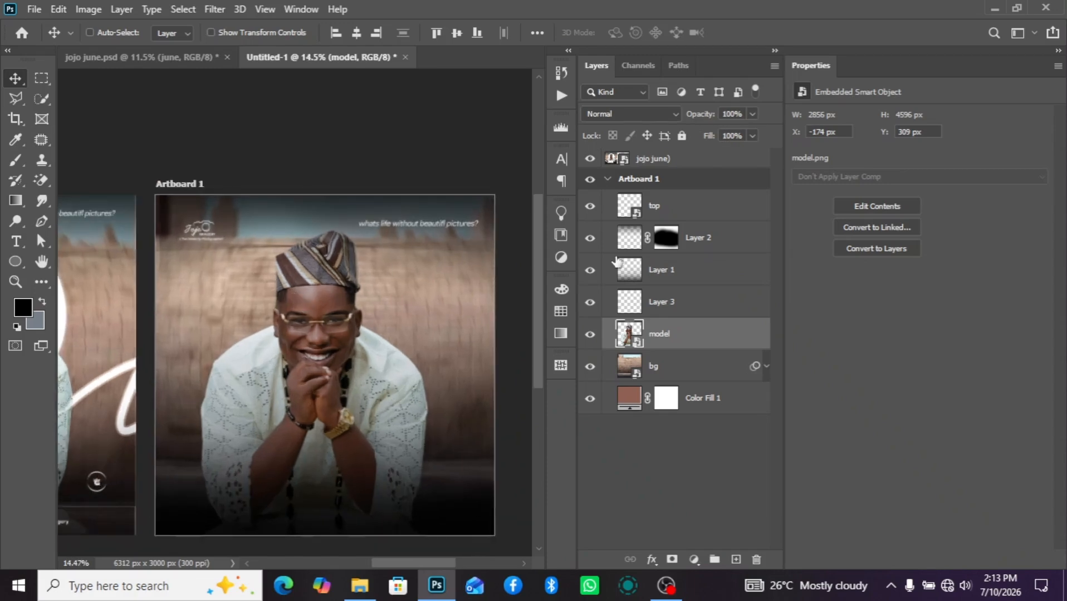
Step: Stretch the Layer 2 fade past the artboard's left edge to about 101.4% width
{"action": "left_click", "coordinate": [627, 242]}
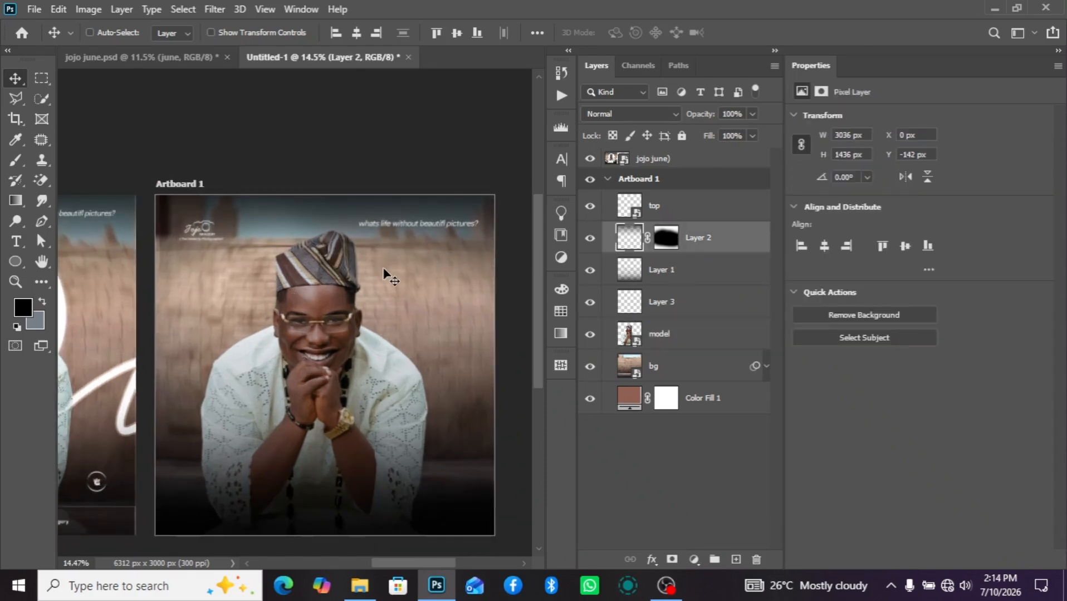
{"action": "left_click_drag", "start_coordinate": [386, 274], "coordinate": [392, 280]}
{"action": "key", "text": "ctrl"}
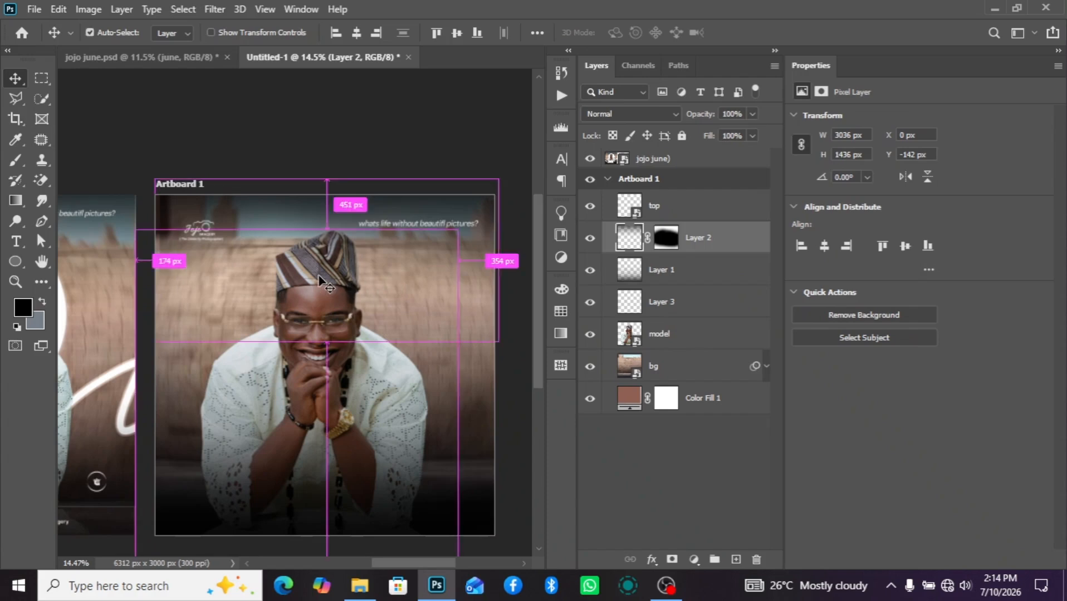
{"action": "key", "text": "ctrl+t"}
{"action": "scroll", "coordinate": [162, 313], "scroll_direction": "up", "scroll_amount": 1}
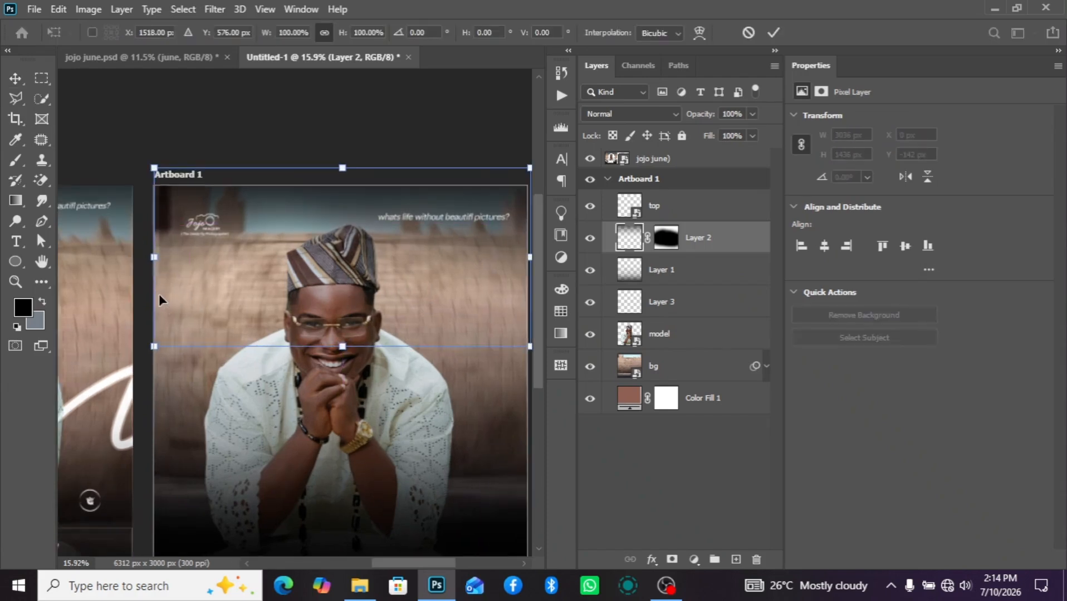
{"action": "scroll", "coordinate": [166, 259], "scroll_direction": "up", "scroll_amount": 3}
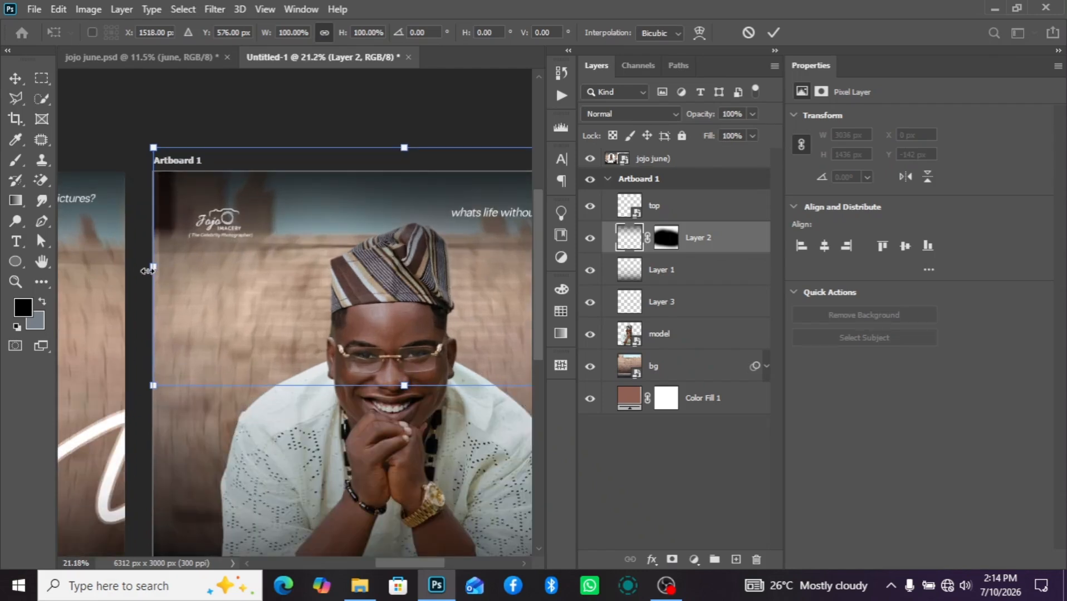
{"action": "left_click_drag", "start_coordinate": [146, 271], "coordinate": [146, 271]}
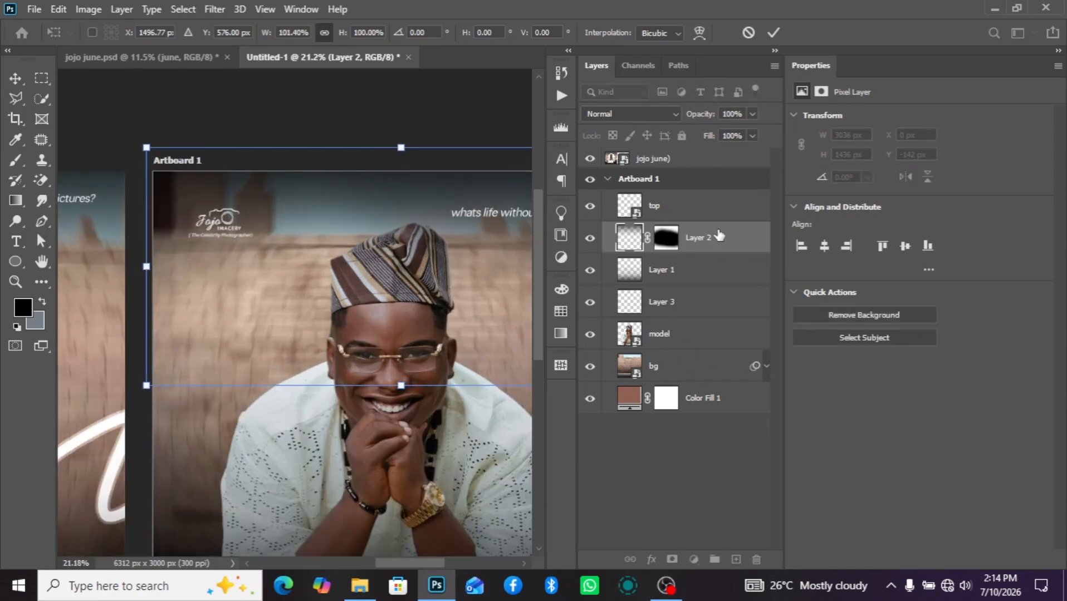
{"action": "key", "text": "Return"}
{"action": "scroll", "coordinate": [423, 266], "scroll_direction": "down", "scroll_amount": 9}
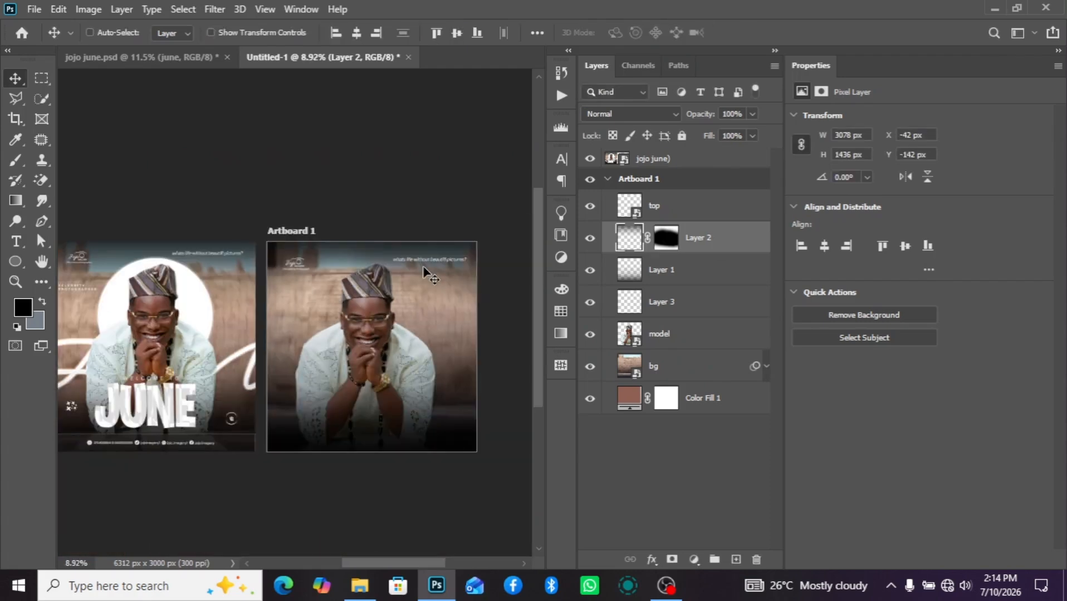
Step: Draw a circle about 1749 px across over the model's face and chest on Layer 3
{"action": "left_click", "coordinate": [699, 298]}
{"action": "left_click", "coordinate": [15, 261]}
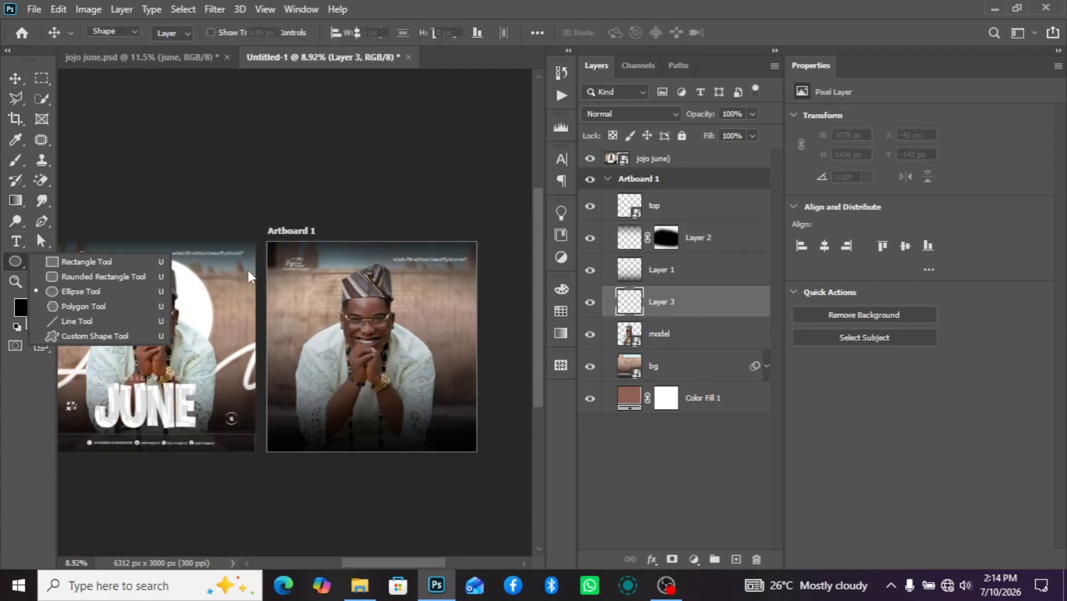
{"action": "left_click", "coordinate": [114, 293]}
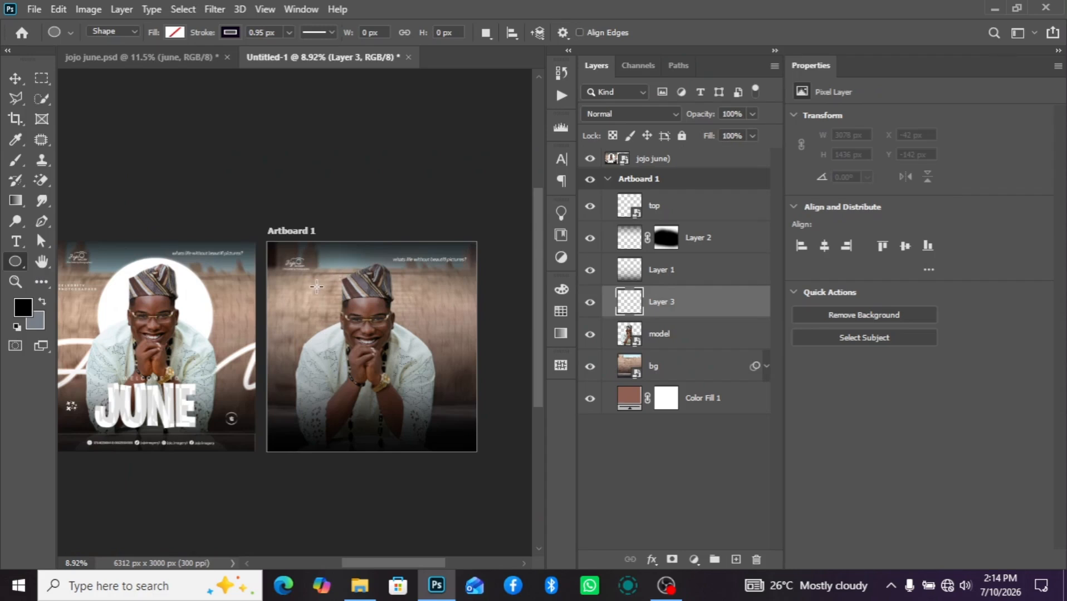
{"action": "left_click_drag", "start_coordinate": [315, 286], "coordinate": [430, 464]}
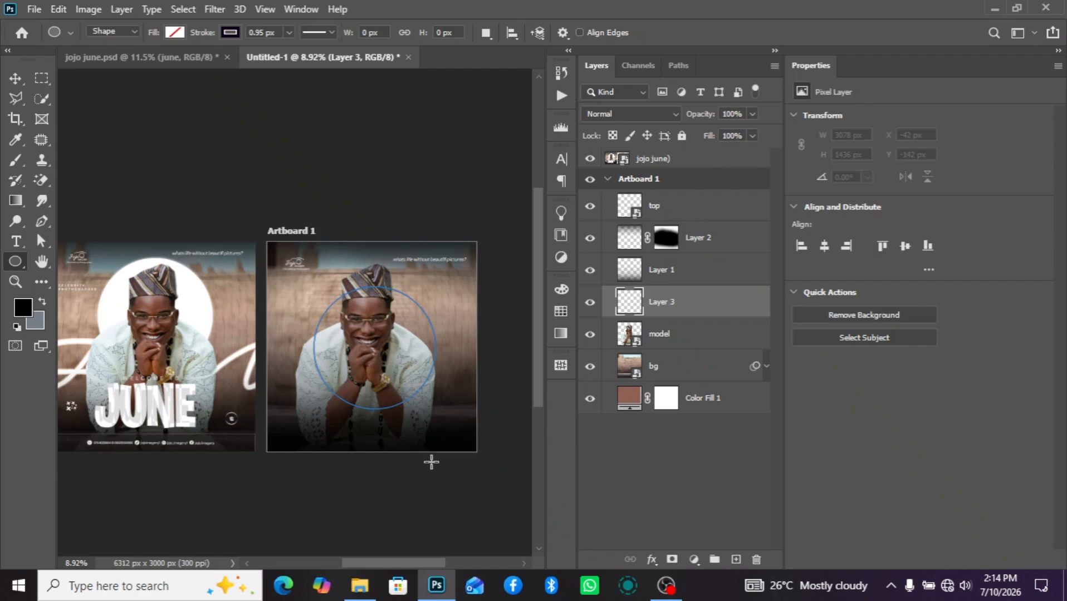
{"action": "left_click", "coordinate": [16, 79]}
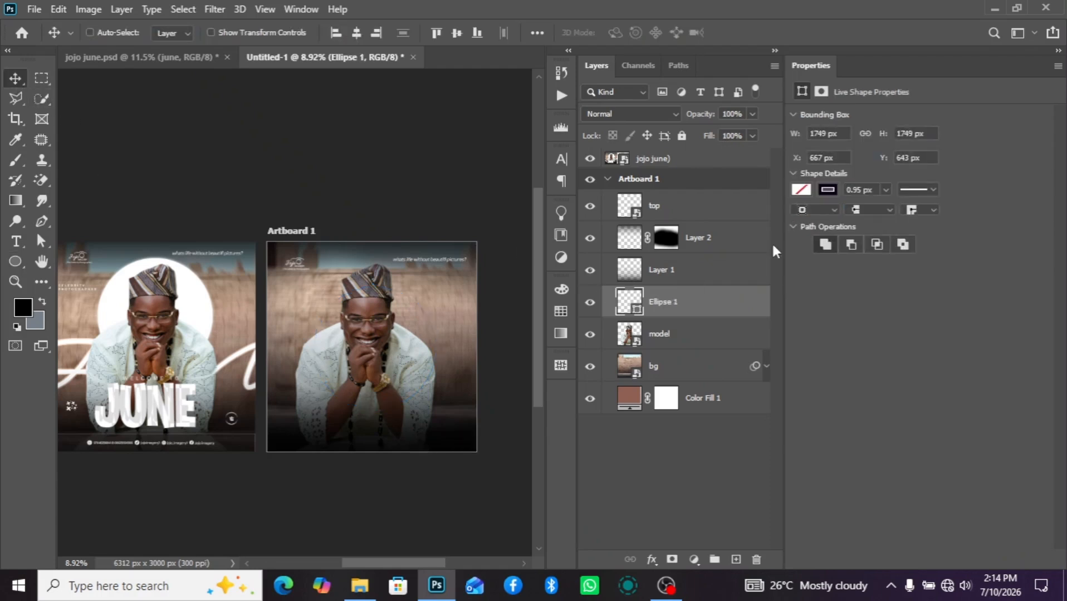
Step: Give the circle a white stroke and white fill, and place its layer directly beneath the model layer
{"action": "left_click", "coordinate": [829, 188]}
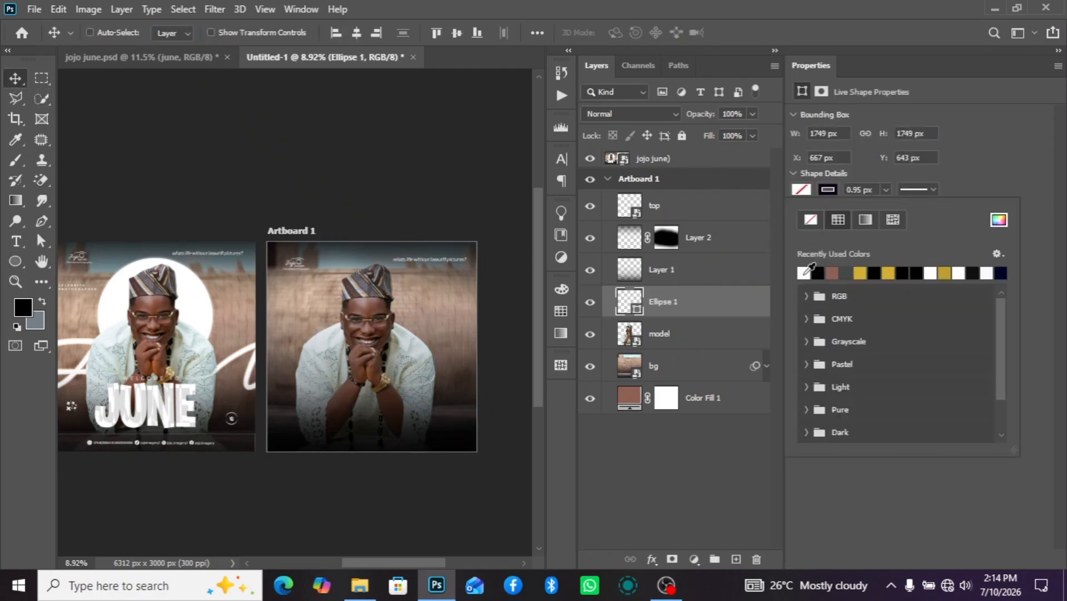
{"action": "left_click", "coordinate": [804, 273]}
{"action": "left_click", "coordinate": [801, 190]}
{"action": "left_click", "coordinate": [804, 273]}
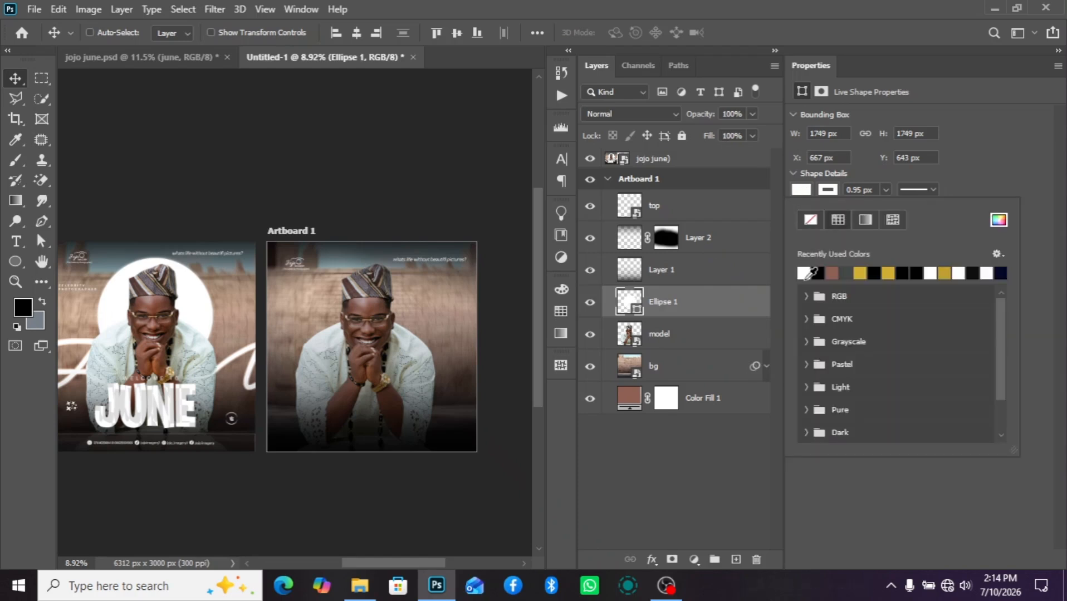
{"action": "left_click_drag", "start_coordinate": [668, 316], "coordinate": [679, 347]}
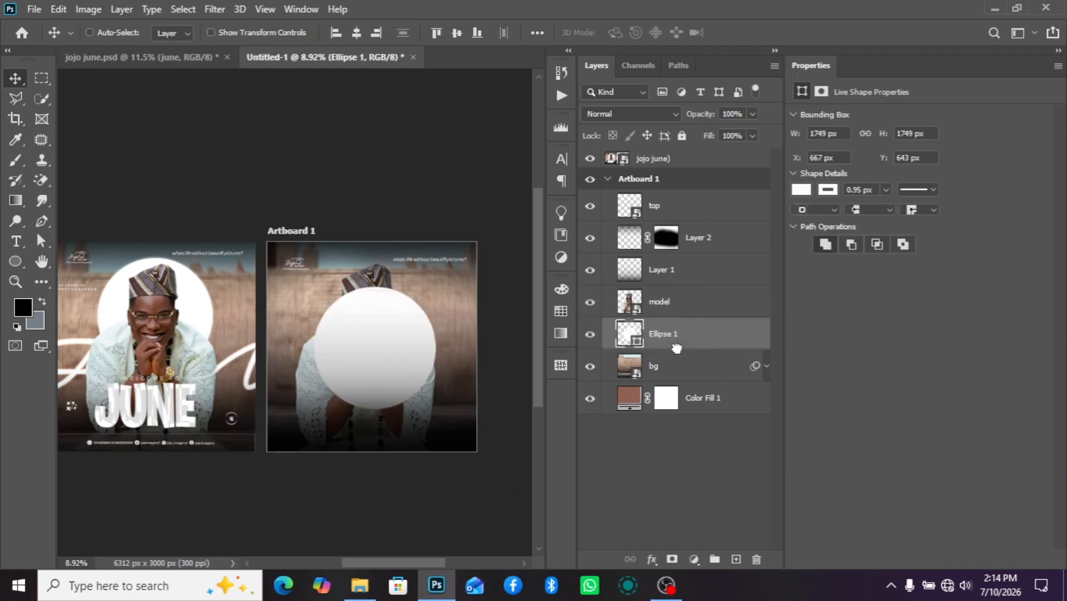
Step: Scale the white circle to about 1620 px and position it behind the model's head at about X 578, Y 217 px
{"action": "left_click_drag", "start_coordinate": [413, 349], "coordinate": [397, 306]}
{"action": "key", "text": "ctrl+t"}
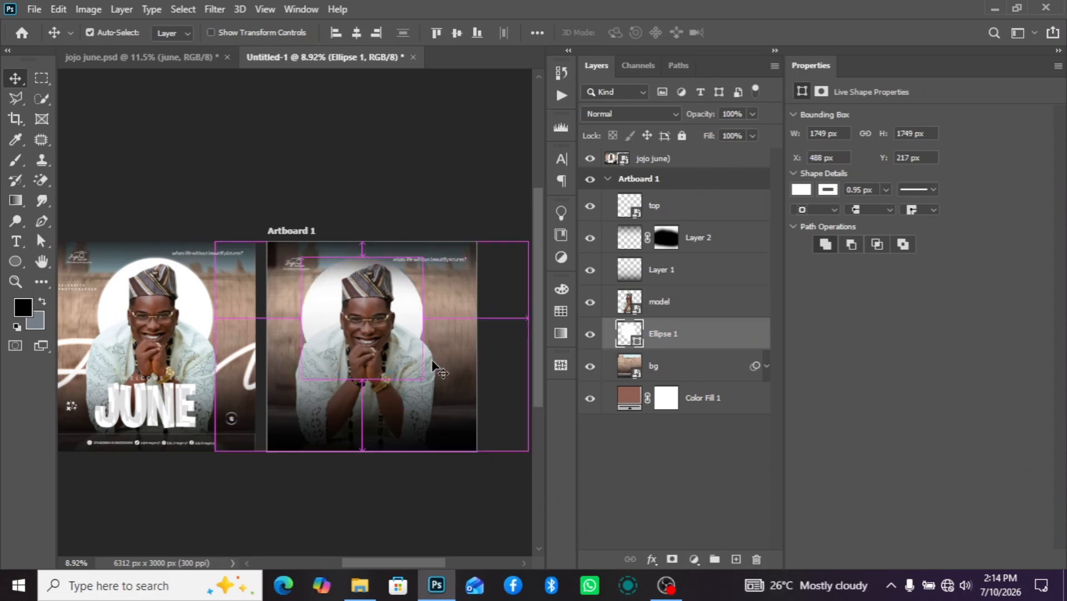
{"action": "left_click_drag", "start_coordinate": [420, 377], "coordinate": [398, 357]}
{"action": "left_click_drag", "start_coordinate": [364, 325], "coordinate": [427, 369]}
{"action": "key", "text": "Return"}
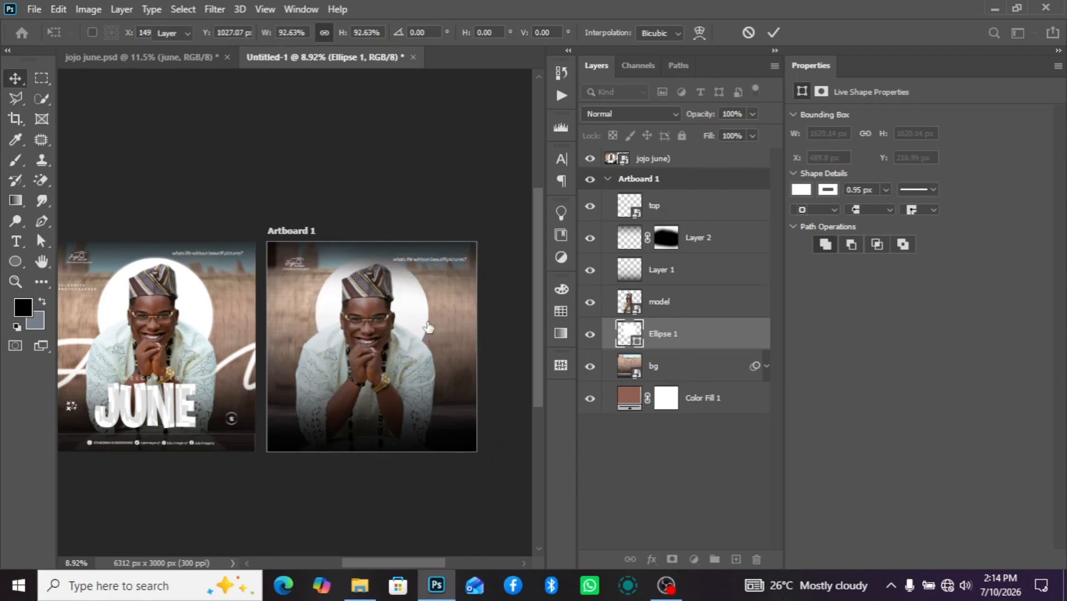
{"action": "left_click_drag", "start_coordinate": [407, 317], "coordinate": [416, 335]}
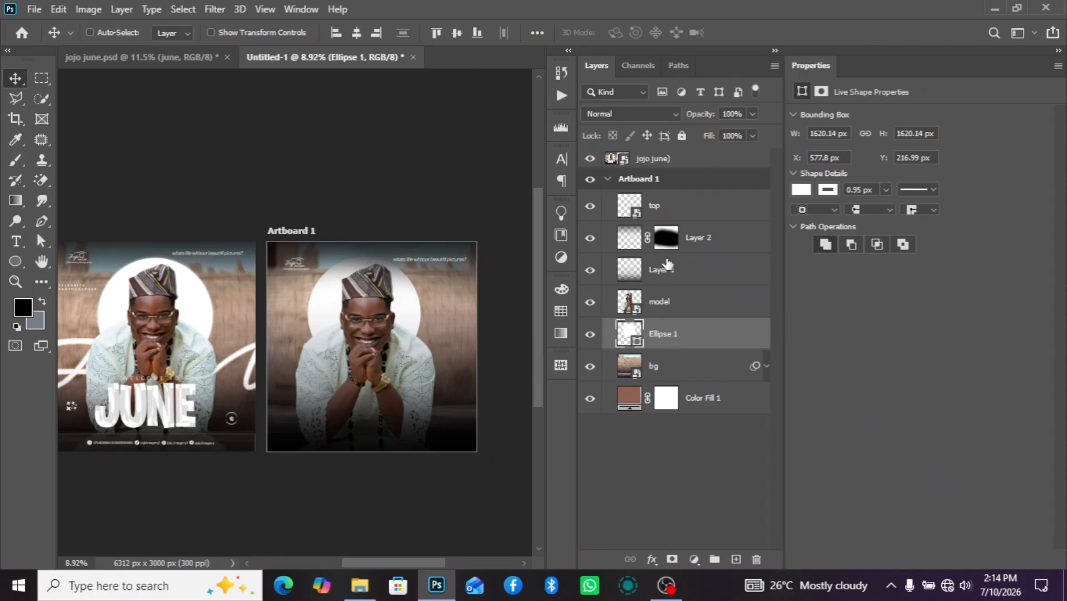
Step: Paint black on the Layer 2 mask with a 1200 px brush to clear the fade from the white circle and head
{"action": "left_click", "coordinate": [667, 239]}
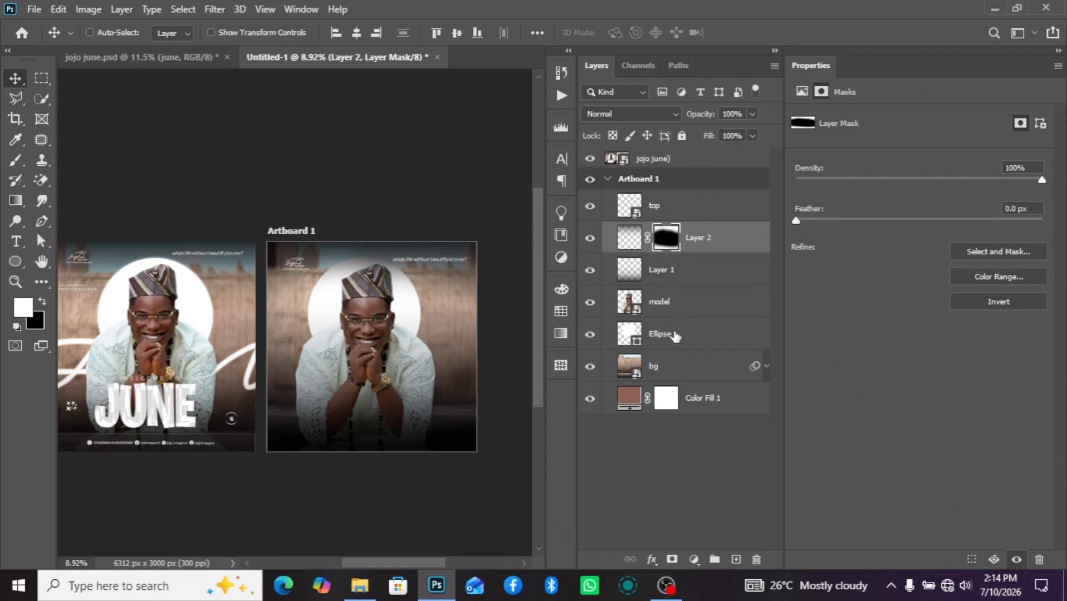
{"action": "left_click", "coordinate": [15, 160]}
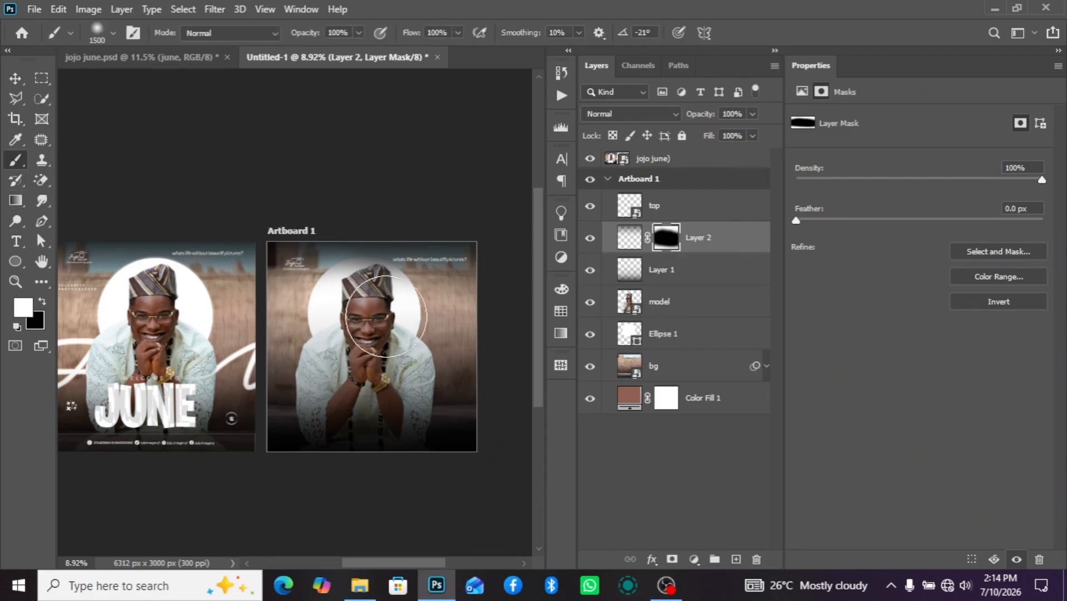
{"action": "key", "text": "bracketleft"}
{"action": "key", "text": "bracketleft"}
{"action": "key", "text": "bracketleft"}
{"action": "mouse_move", "coordinate": [384, 297]}
{"action": "left_mouse_down"}
{"action": "mouse_move", "coordinate": [343, 293]}
{"action": "mouse_move", "coordinate": [418, 323]}
{"action": "mouse_move", "coordinate": [390, 300]}
{"action": "mouse_move", "coordinate": [333, 283]}
{"action": "mouse_move", "coordinate": [402, 304]}
{"action": "mouse_move", "coordinate": [385, 328]}
{"action": "mouse_move", "coordinate": [342, 328]}
{"action": "mouse_move", "coordinate": [404, 334]}
{"action": "mouse_move", "coordinate": [366, 330]}
{"action": "mouse_move", "coordinate": [387, 327]}
{"action": "mouse_move", "coordinate": [374, 309]}
{"action": "mouse_move", "coordinate": [396, 344]}
{"action": "left_mouse_up"}
{"action": "left_click", "coordinate": [43, 304]}
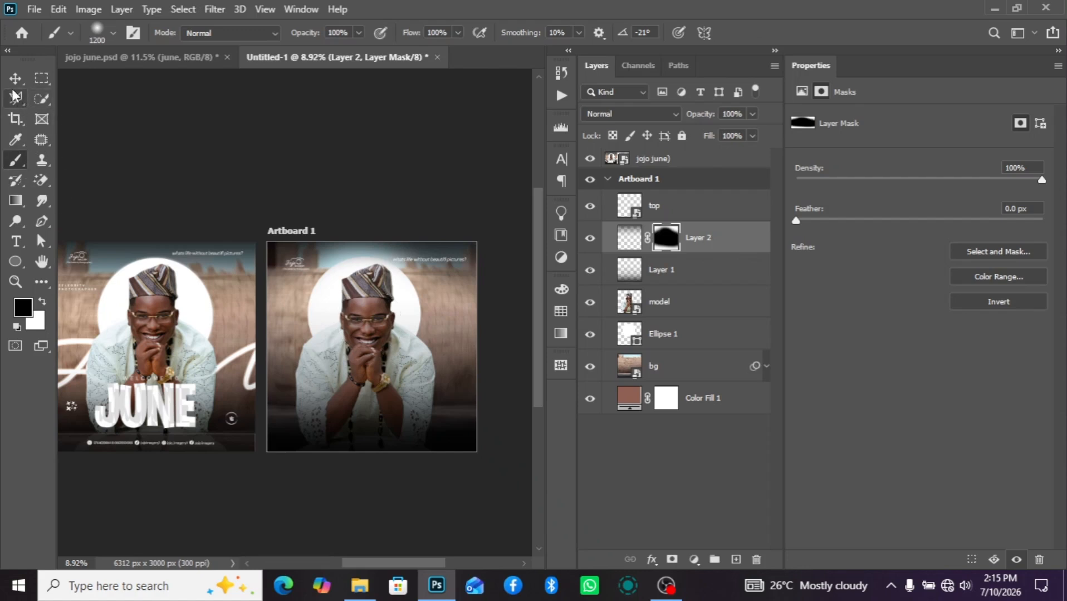
Step: Move the model and circle layers down together, placing the circle at Y 353 px
{"action": "key", "text": "v"}
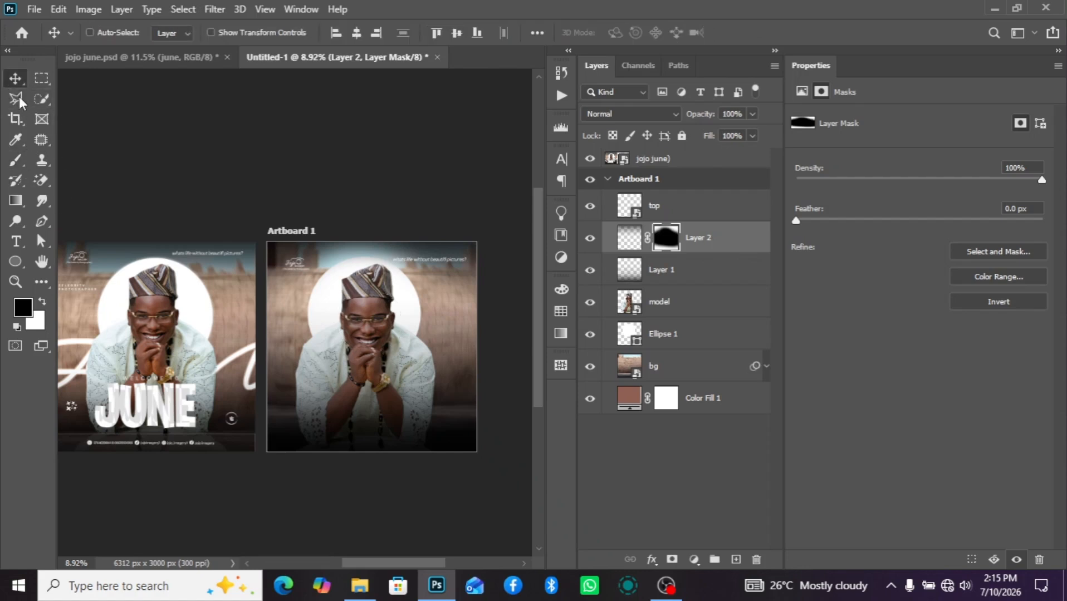
{"action": "left_click", "coordinate": [662, 336]}
{"action": "left_click", "coordinate": [672, 308], "text": "shift"}
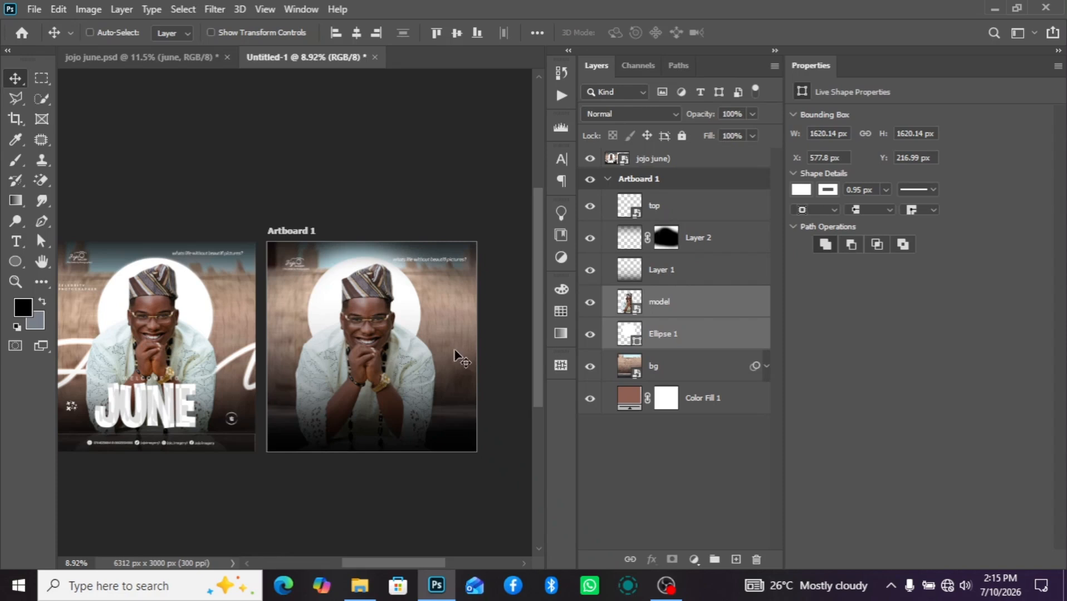
{"action": "left_click_drag", "start_coordinate": [384, 329], "coordinate": [382, 333]}
{"action": "key", "text": "Up"}
{"action": "key", "text": "Up"}
{"action": "key", "text": "Up"}
{"action": "key", "text": "Up"}
{"action": "key", "text": "Up"}
{"action": "key", "text": "Up"}
{"action": "key", "text": "Up"}
{"action": "key", "text": "Up"}
{"action": "key", "text": "Up"}
{"action": "key", "text": "Up"}
{"action": "key", "text": "Up"}
{"action": "key", "text": "Up"}
{"action": "key", "text": "Up"}
{"action": "key", "text": "Up"}
{"action": "key", "text": "Up"}
{"action": "key", "text": "Up"}
{"action": "key", "text": "Up"}
{"action": "key", "text": "Up"}
{"action": "key", "text": "Up"}
{"action": "key", "text": "Up"}
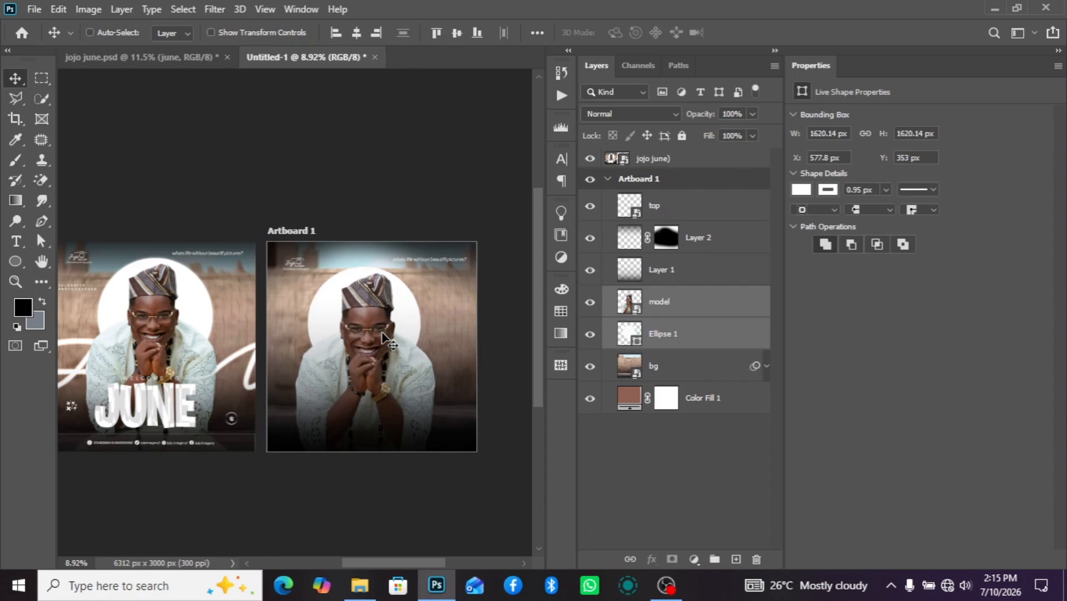
Step: Paint white on the Layer 2 mask with a 900 px brush to restore the fade along the artboard's upper edge
{"action": "left_click", "coordinate": [655, 238]}
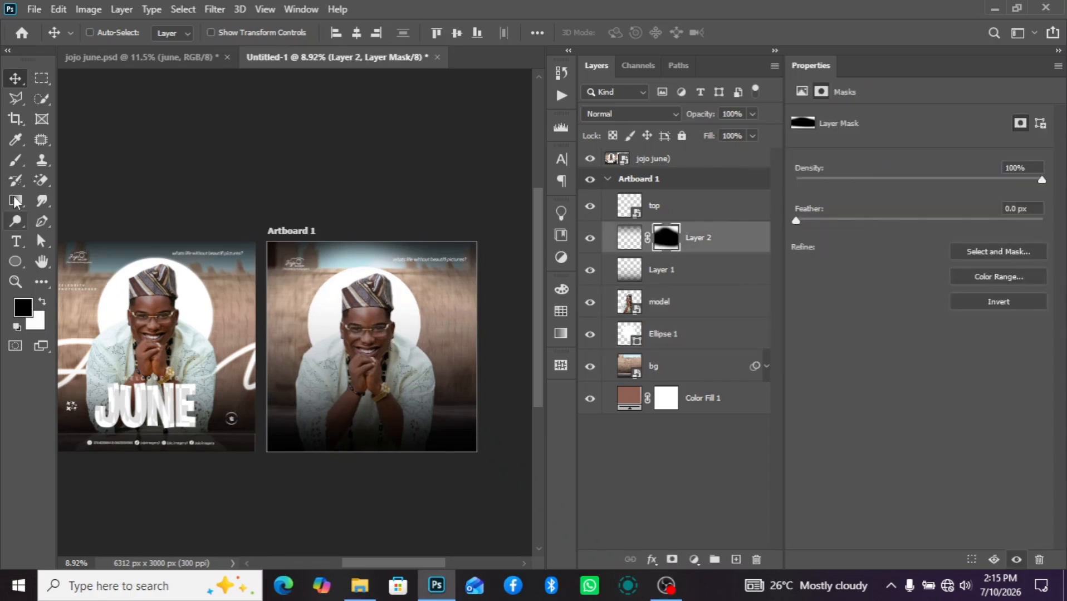
{"action": "left_click", "coordinate": [16, 160]}
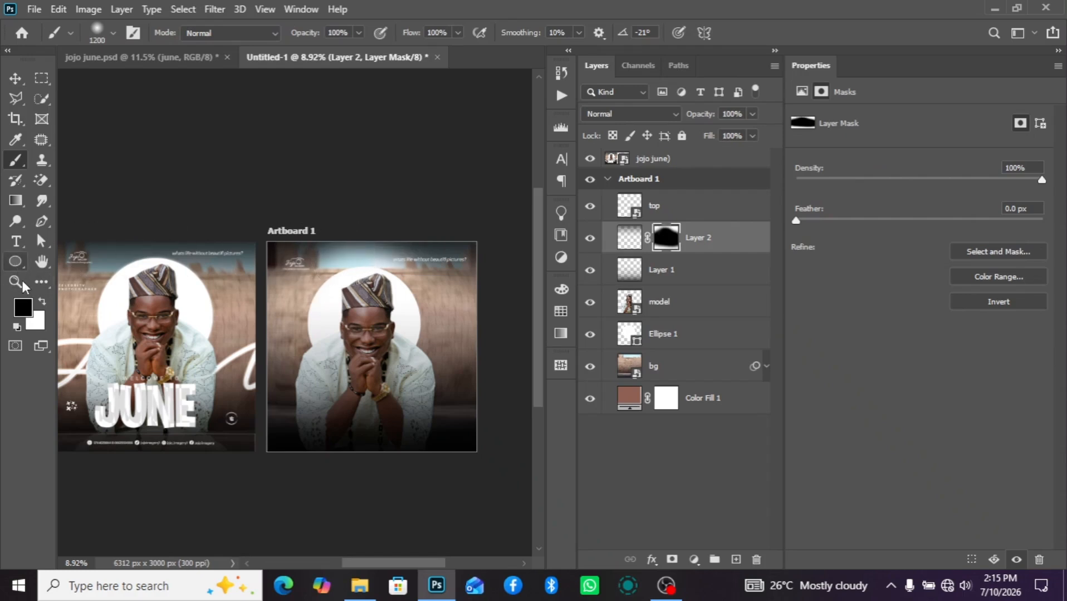
{"action": "left_click", "coordinate": [42, 301]}
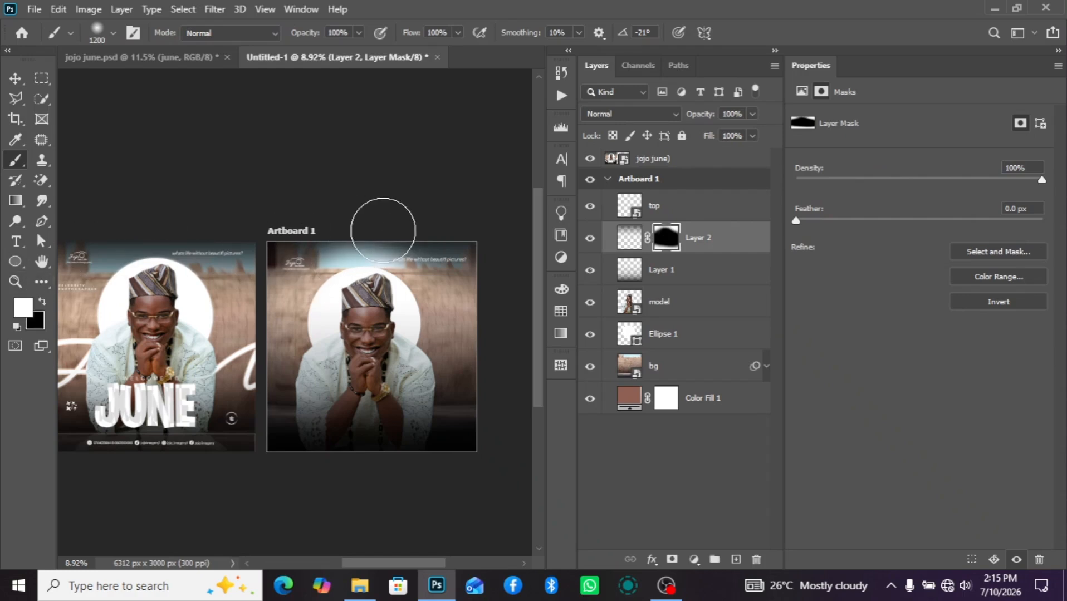
{"action": "key", "text": "bracketleft"}
{"action": "key", "text": "bracketleft"}
{"action": "key", "text": "bracketleft"}
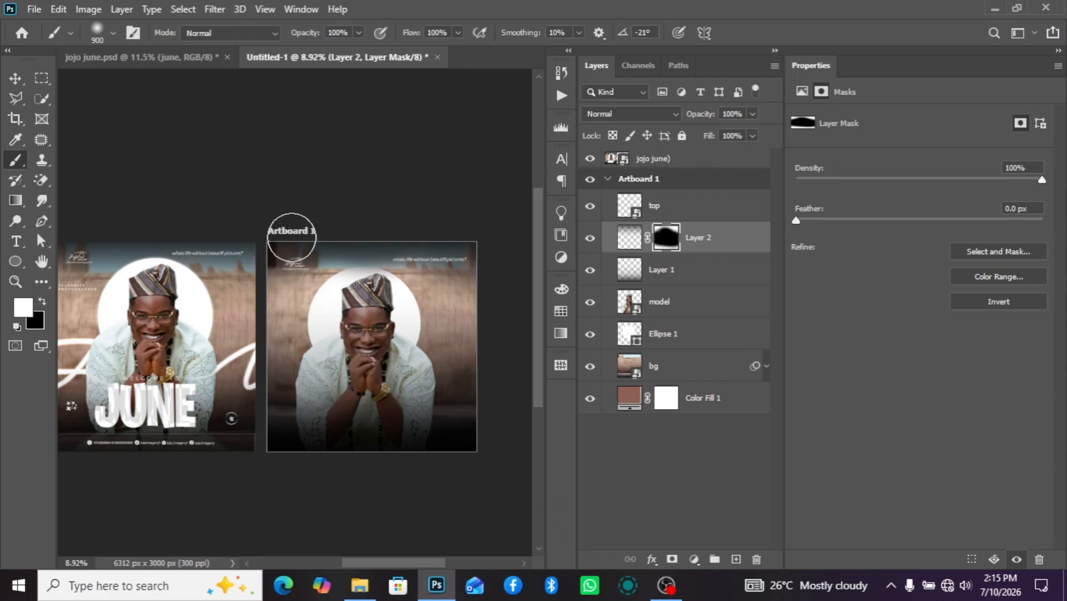
Step: Paint black on the Layer 2 mask with a 600 px brush to clear the fade from the circle's upper part
{"action": "left_click", "coordinate": [42, 301]}
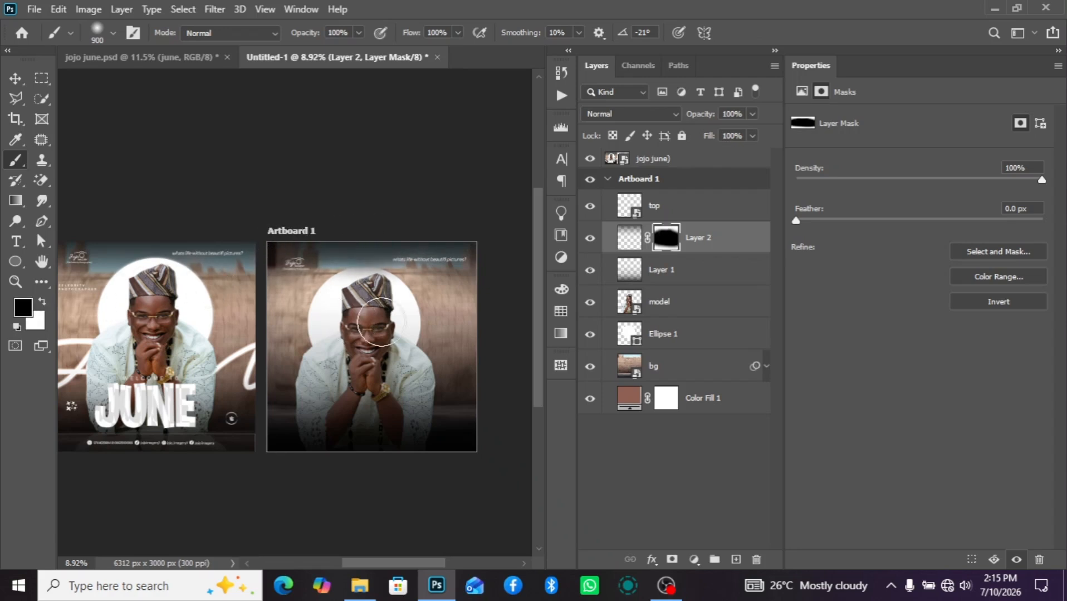
{"action": "key", "text": "bracketleft"}
{"action": "key", "text": "bracketleft"}
{"action": "key", "text": "bracketleft"}
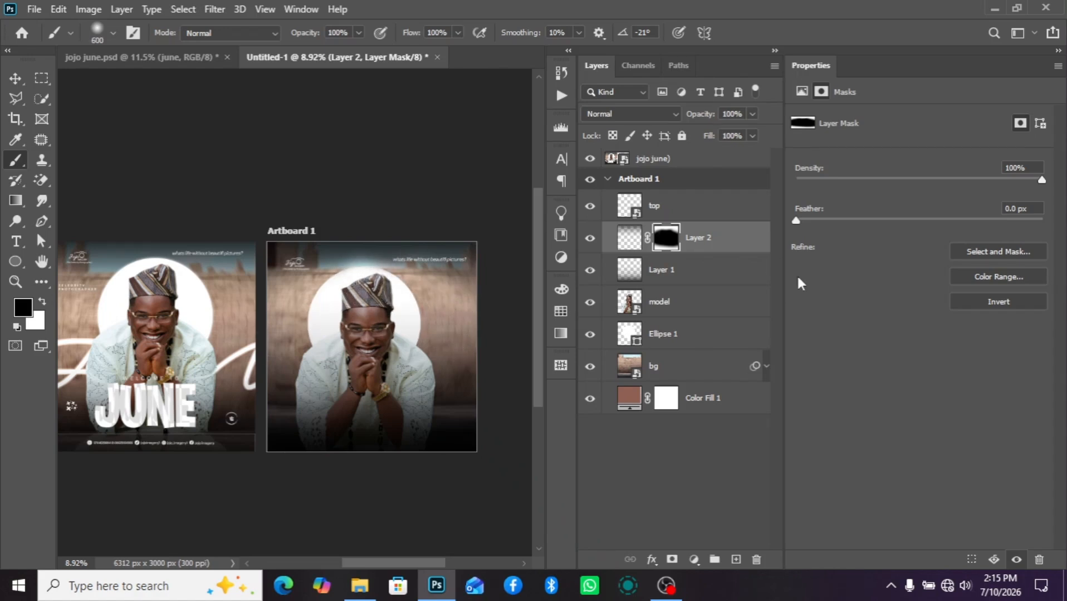
Step: Duplicate the white circle layer and convert the copy to a smart object
{"action": "left_click", "coordinate": [678, 339]}
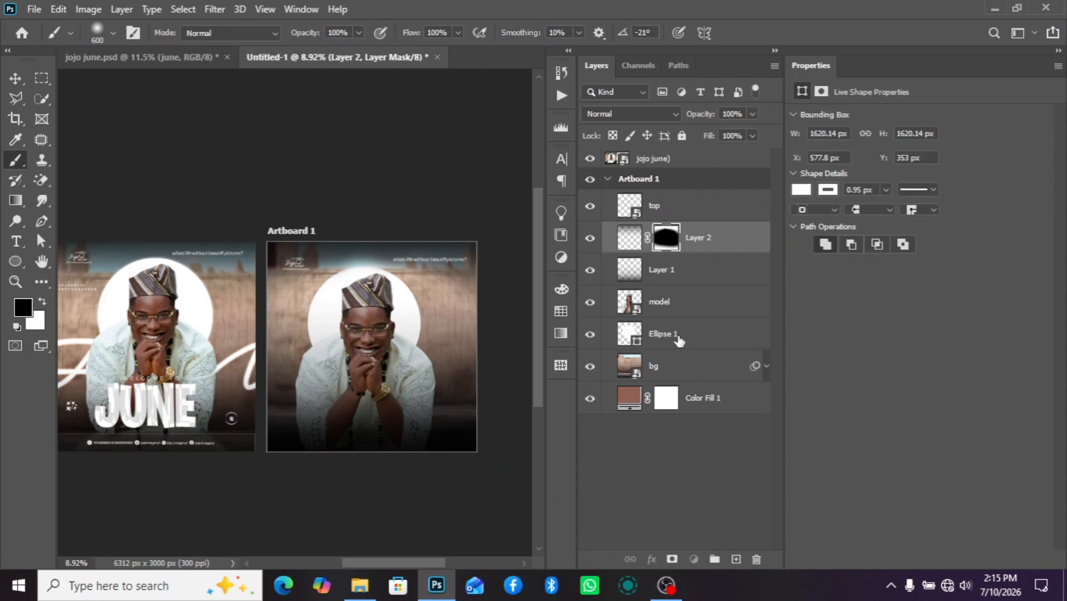
{"action": "key", "text": "ctrl+j"}
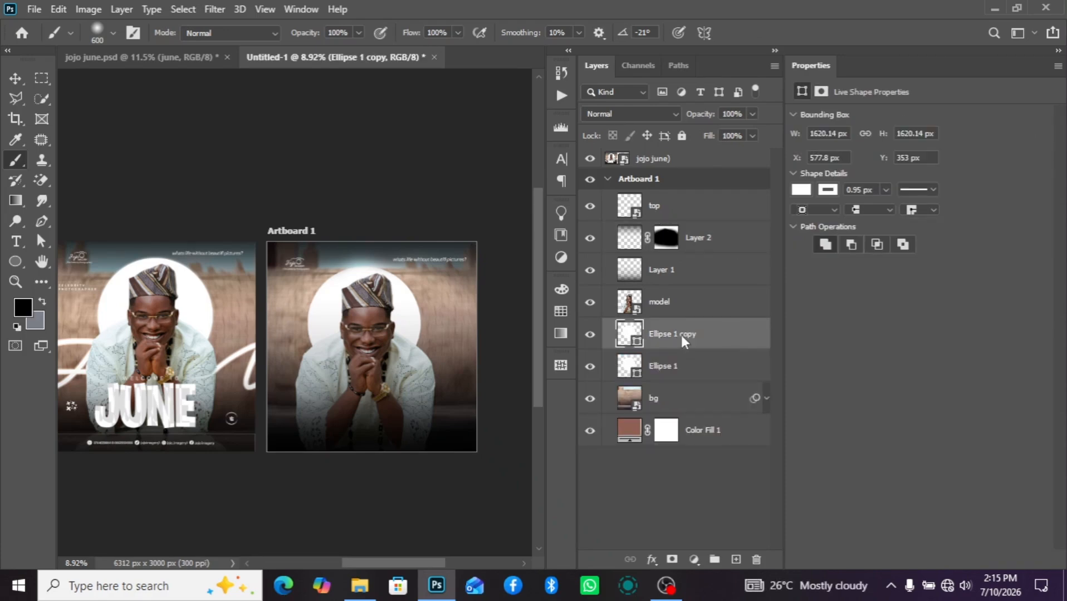
{"action": "right_click", "coordinate": [682, 335]}
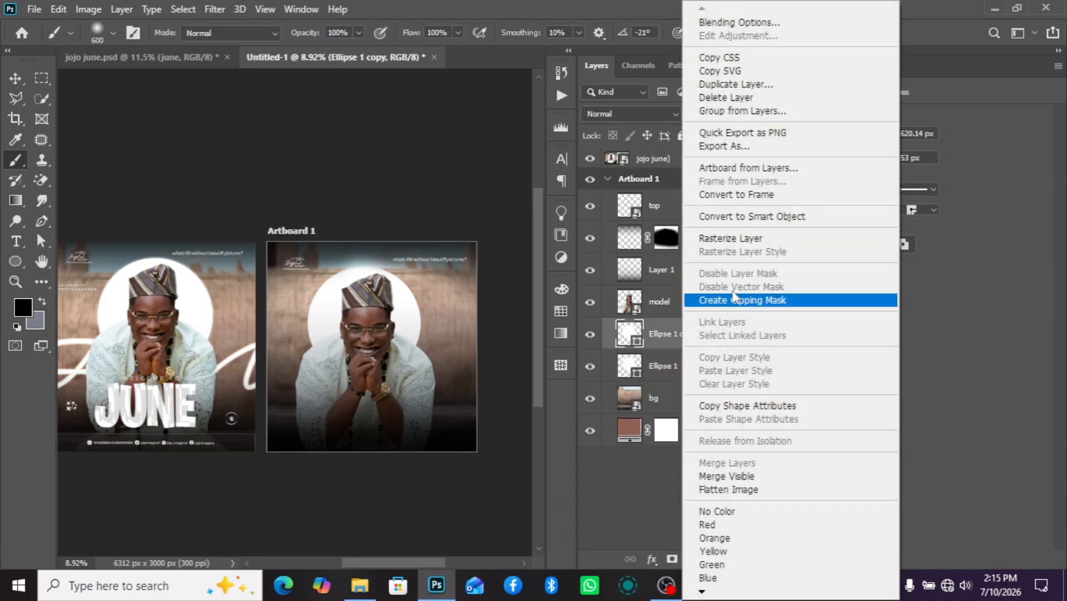
{"action": "left_click", "coordinate": [740, 218]}
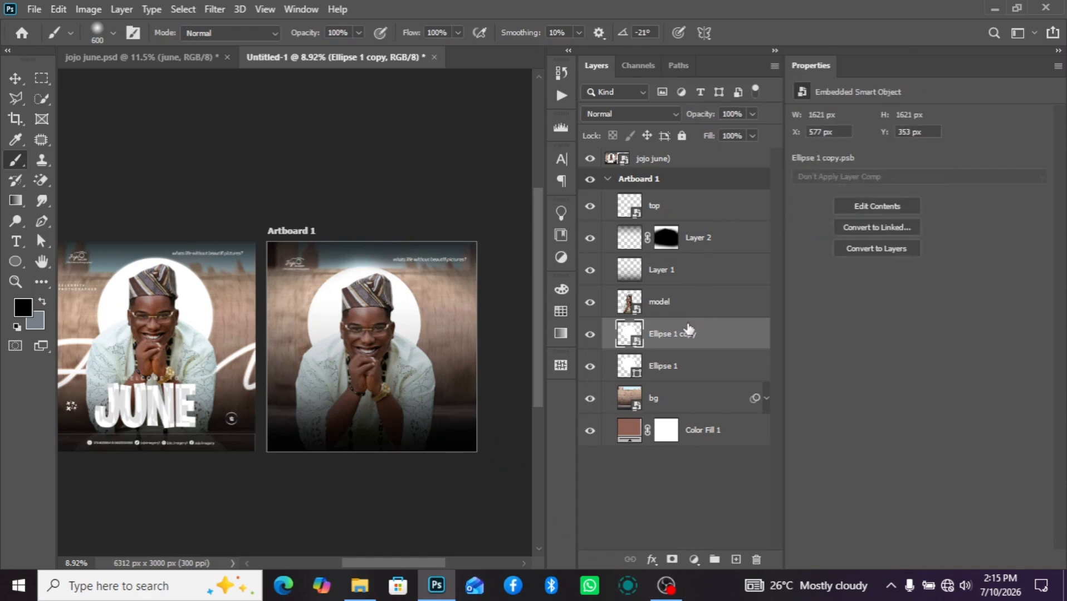
Step: Apply a Gaussian Blur with a 49.8 px radius to the Ellipse 1 copy smart object
{"action": "left_click", "coordinate": [214, 9]}
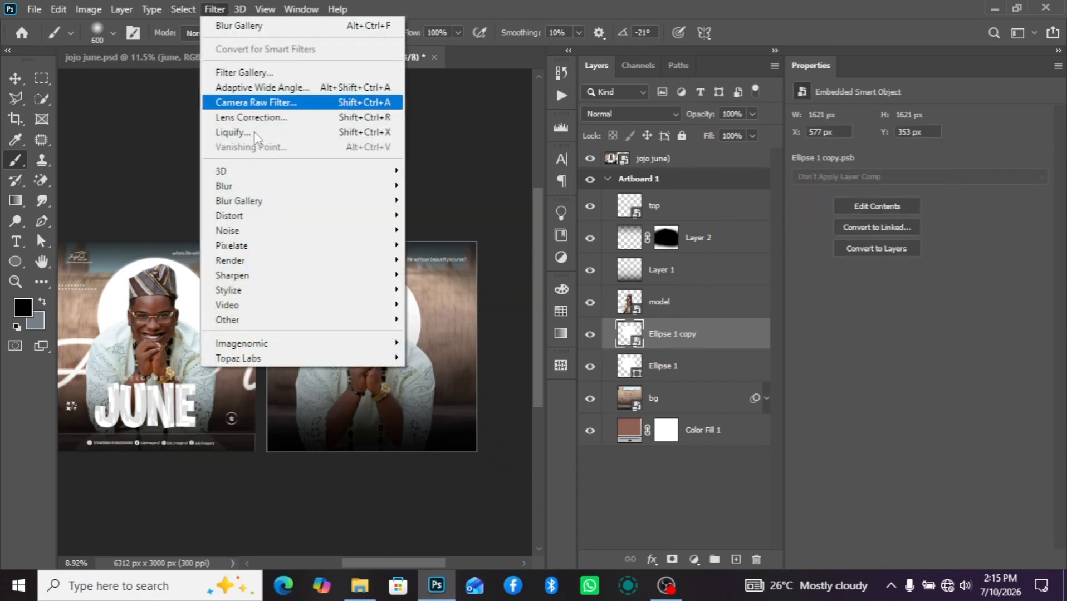
{"action": "mouse_move", "coordinate": [269, 184]}
{"action": "left_click", "coordinate": [468, 244]}
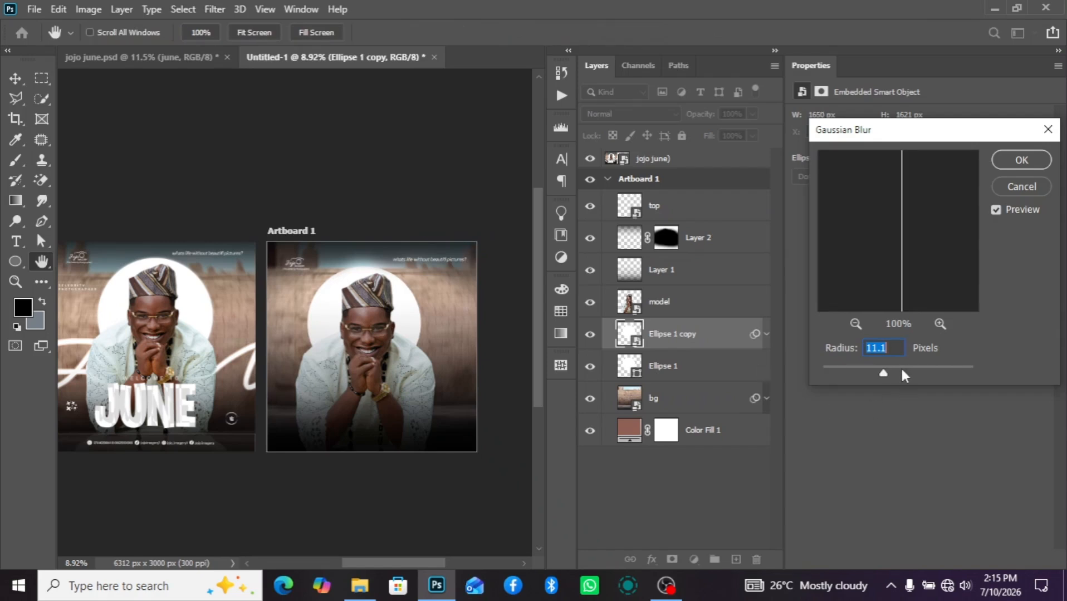
{"action": "left_click_drag", "start_coordinate": [902, 369], "coordinate": [905, 375]}
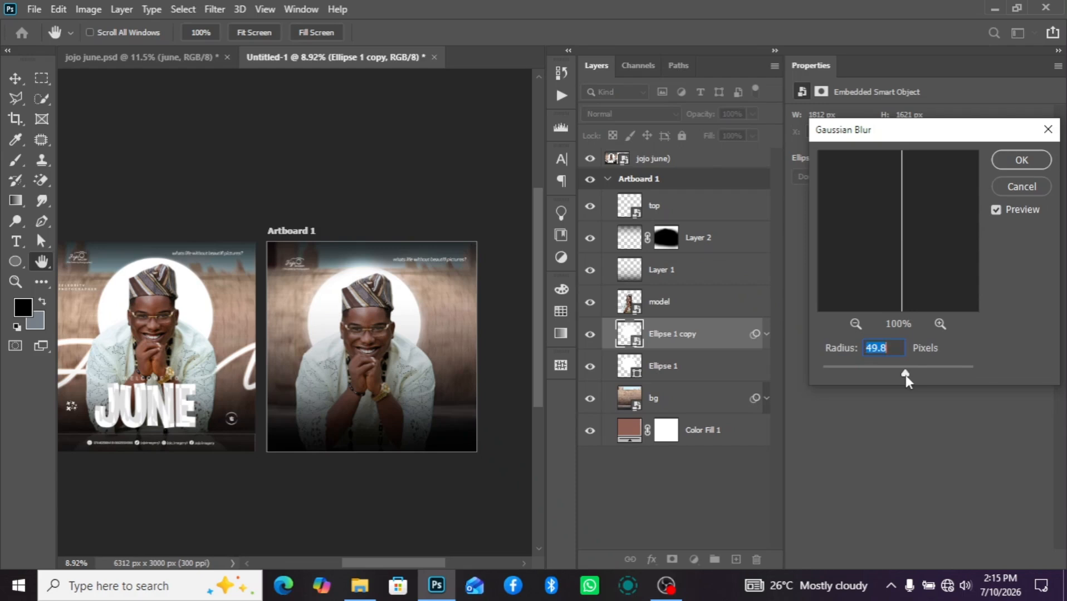
{"action": "left_click", "coordinate": [1021, 160]}
{"action": "key", "text": "b"}
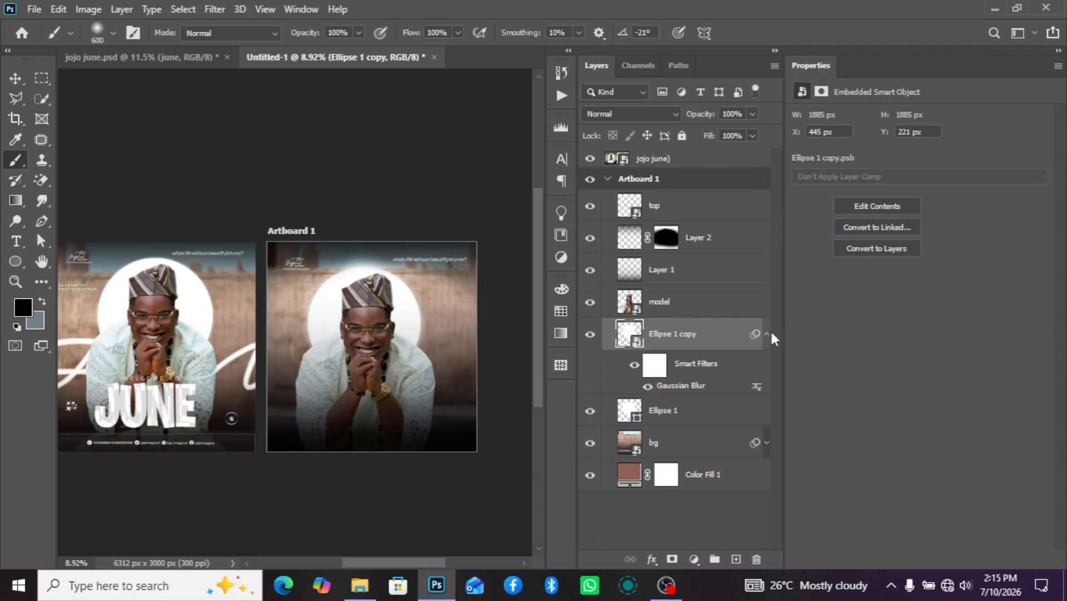
Step: Add a Hue/Saturation adjustment with saturation +22 and place it above the top layer in Artboard 1
{"action": "left_click", "coordinate": [704, 236]}
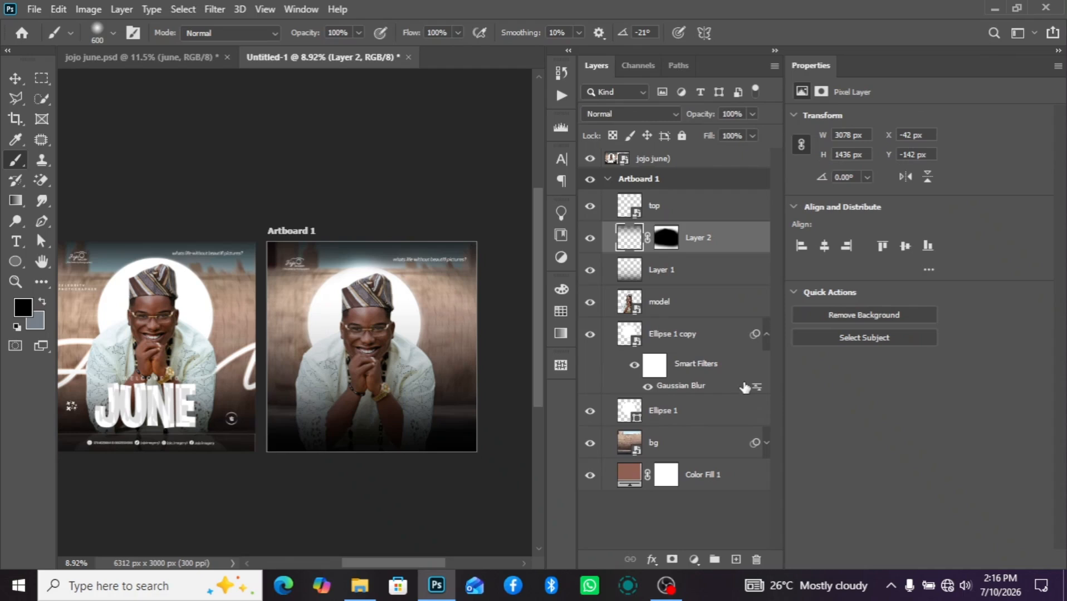
{"action": "left_click", "coordinate": [767, 335]}
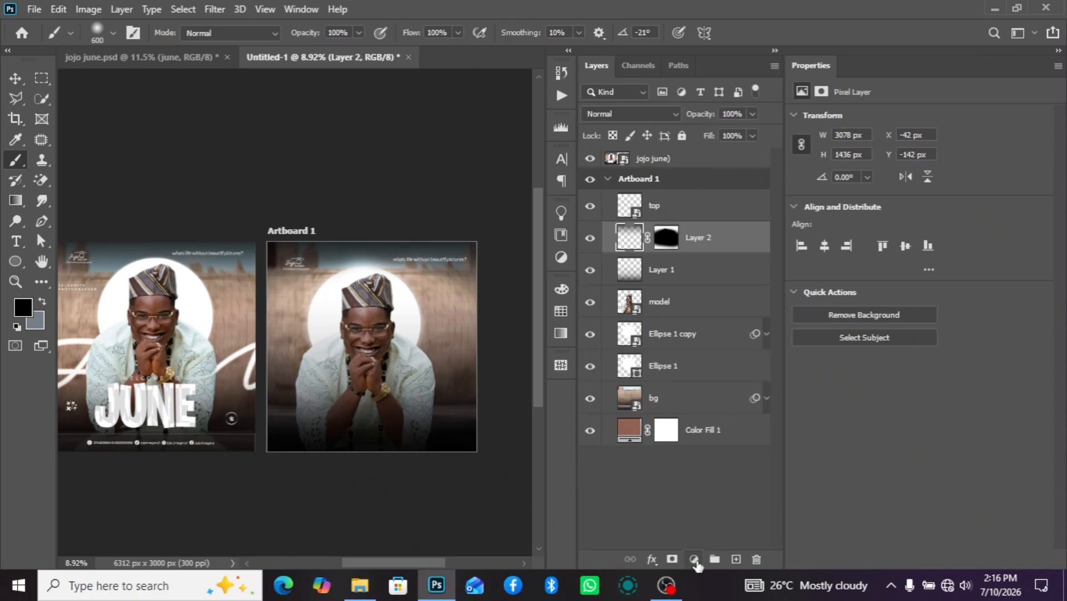
{"action": "left_click", "coordinate": [694, 559]}
{"action": "left_click", "coordinate": [748, 410]}
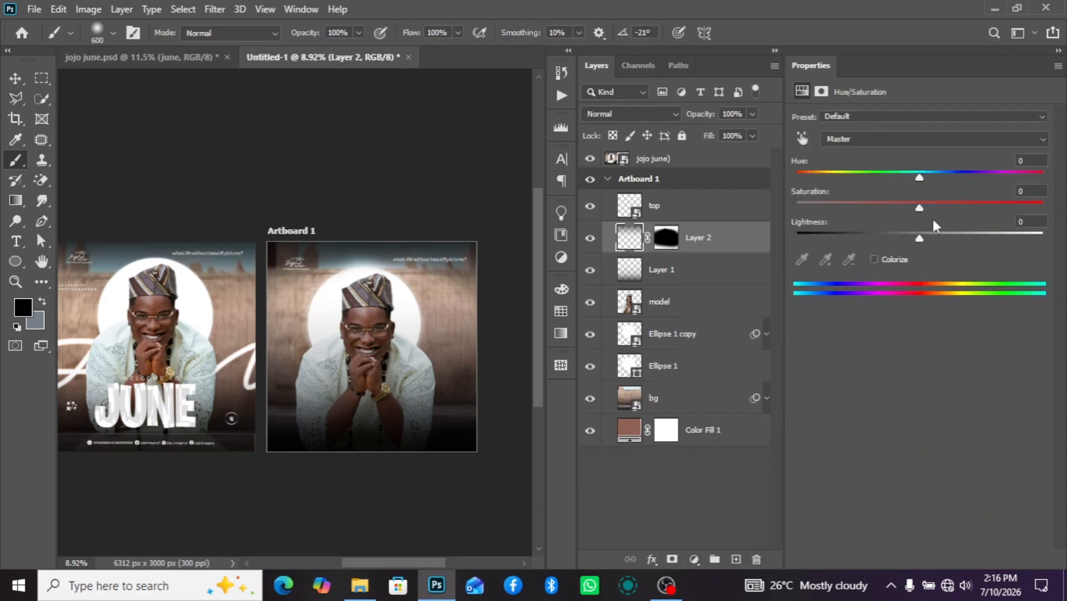
{"action": "left_click_drag", "start_coordinate": [918, 206], "coordinate": [943, 210]}
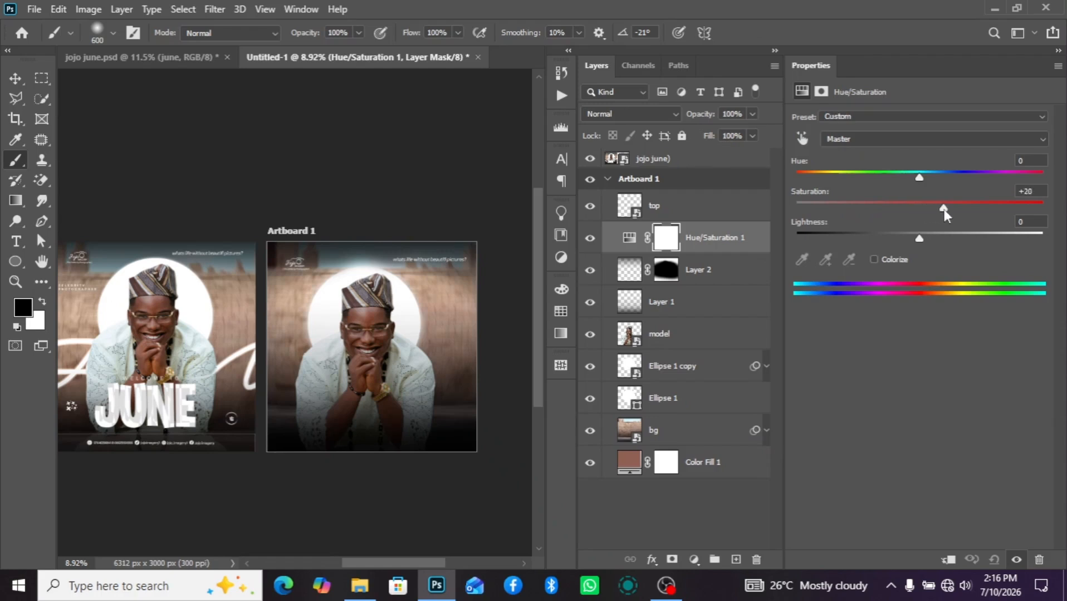
{"action": "left_click_drag", "start_coordinate": [708, 238], "coordinate": [712, 201]}
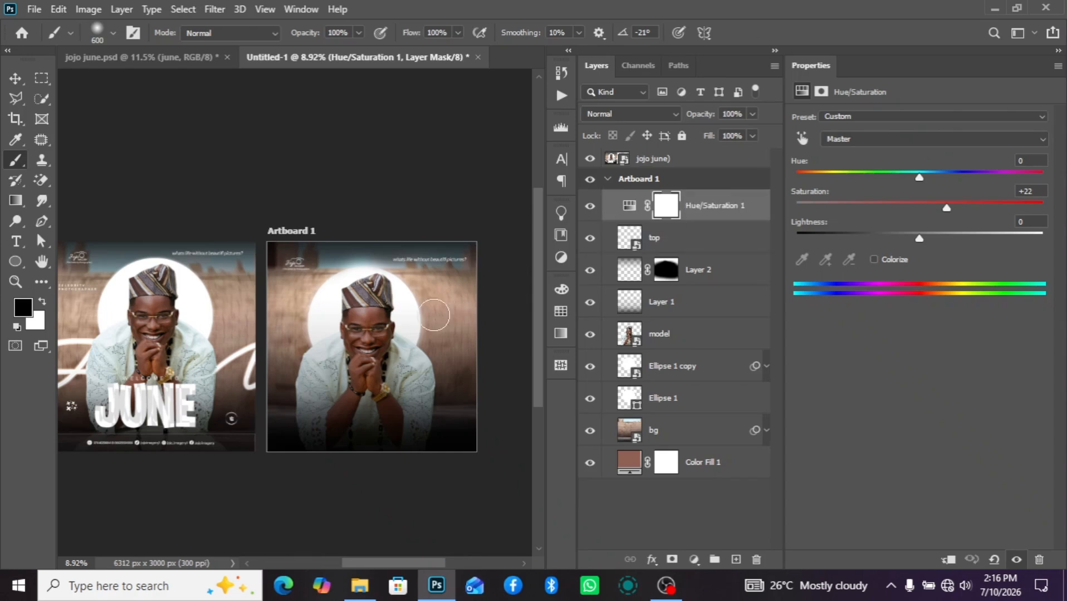
Step: Add the text "june" on a new layer above bg, in Burbank Big Condensed Black at 39 pt
{"action": "left_click", "coordinate": [15, 79]}
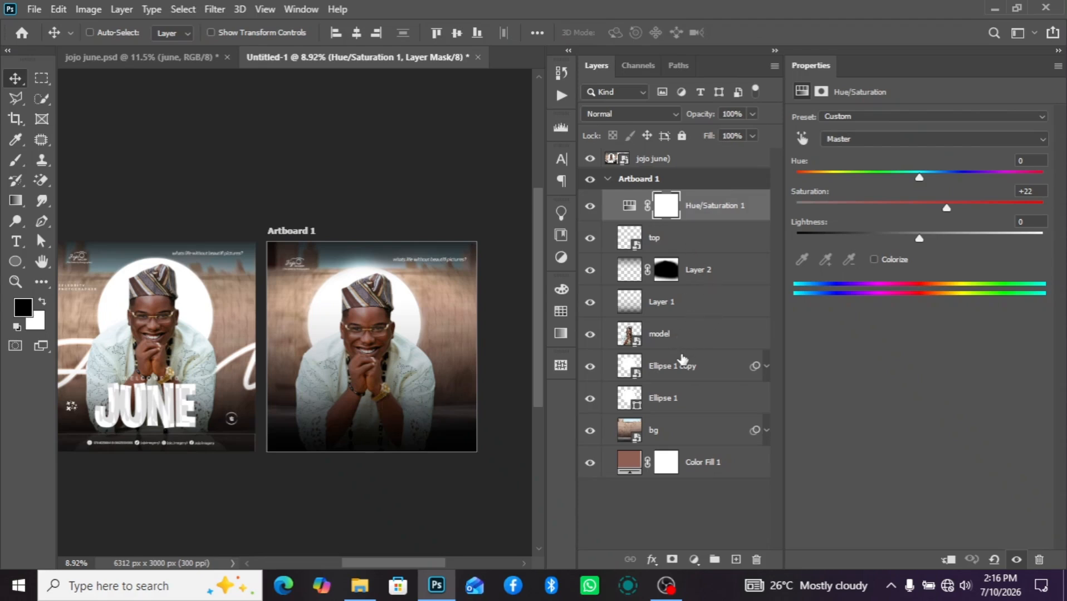
{"action": "left_click", "coordinate": [672, 410]}
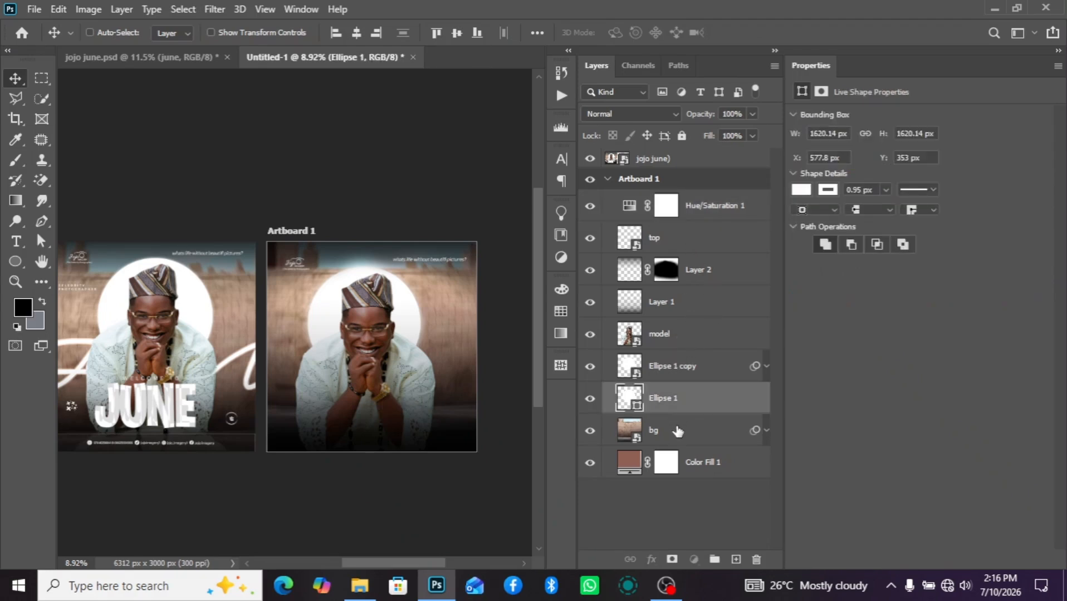
{"action": "left_click", "coordinate": [678, 434]}
{"action": "left_click", "coordinate": [735, 560]}
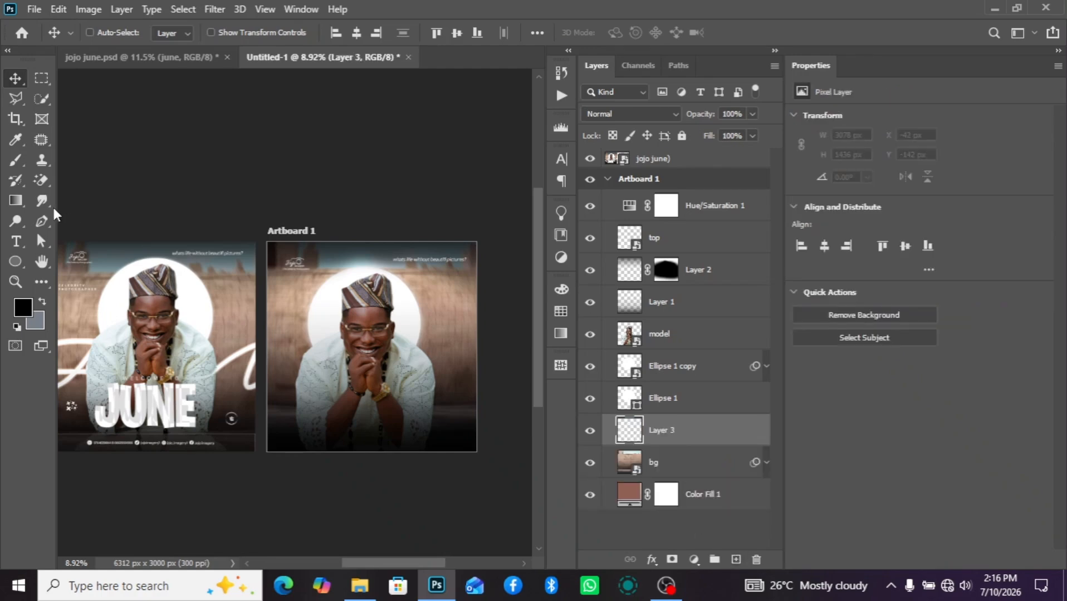
{"action": "scroll", "coordinate": [212, 363], "scroll_direction": "up", "scroll_amount": 5}
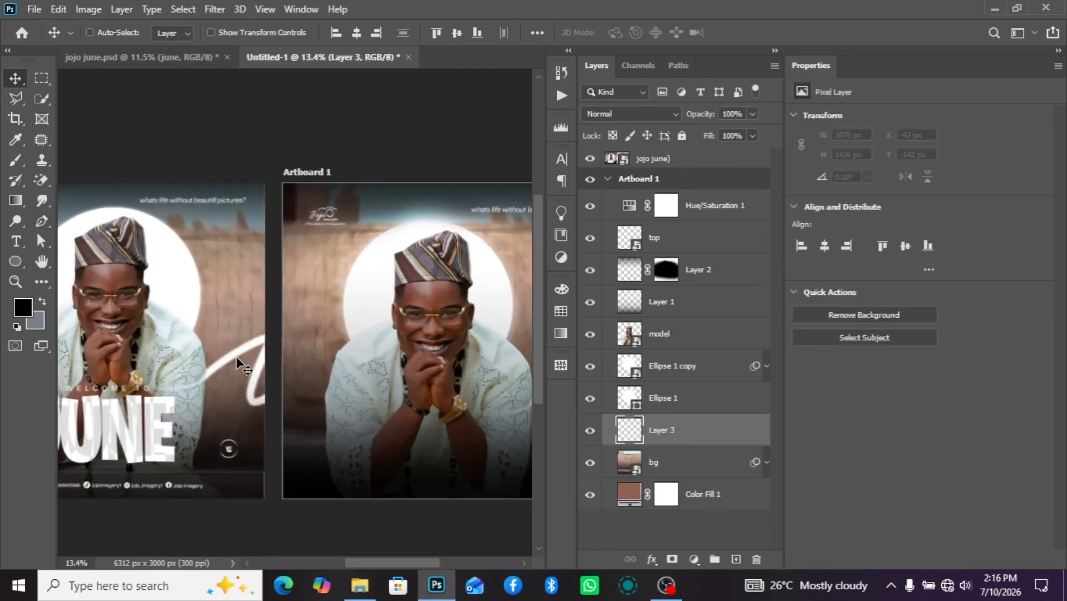
{"action": "scroll", "coordinate": [231, 357], "scroll_direction": "down", "scroll_amount": 5}
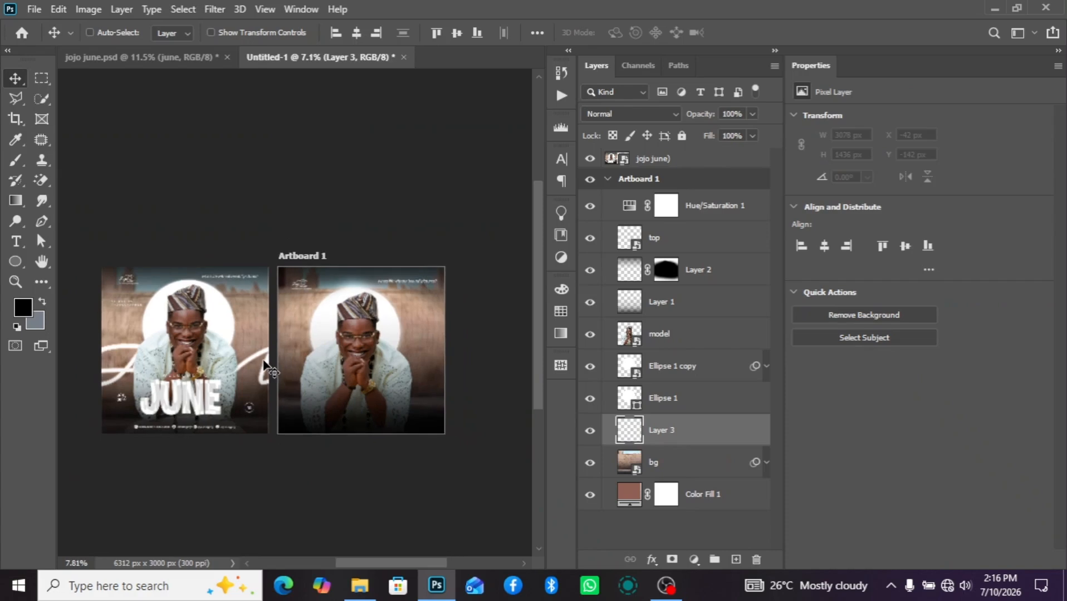
{"action": "left_click", "coordinate": [16, 245]}
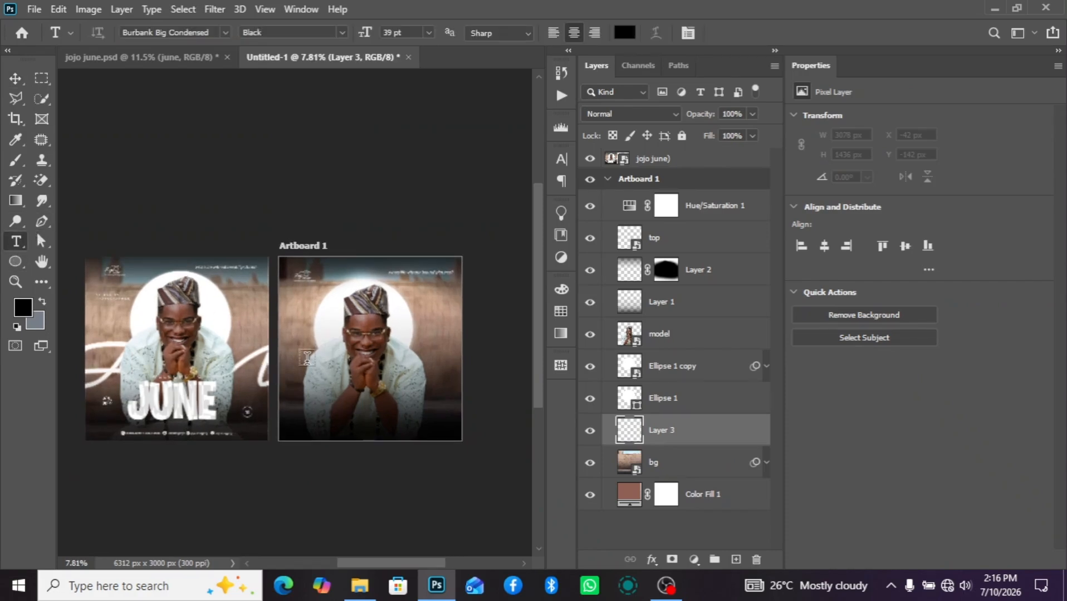
{"action": "left_click", "coordinate": [290, 363]}
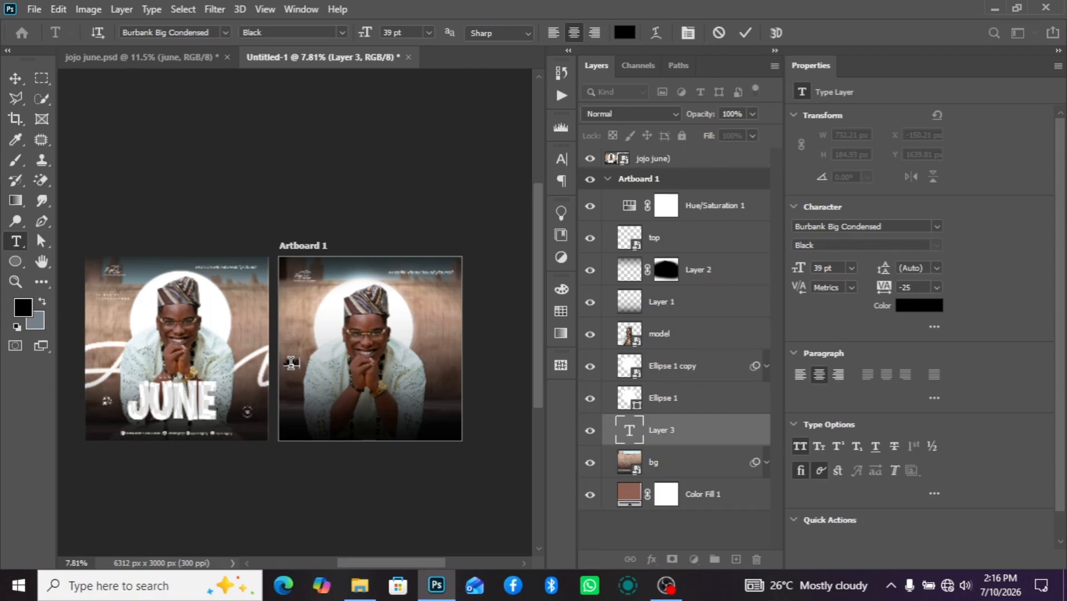
{"action": "left_click", "coordinate": [16, 78]}
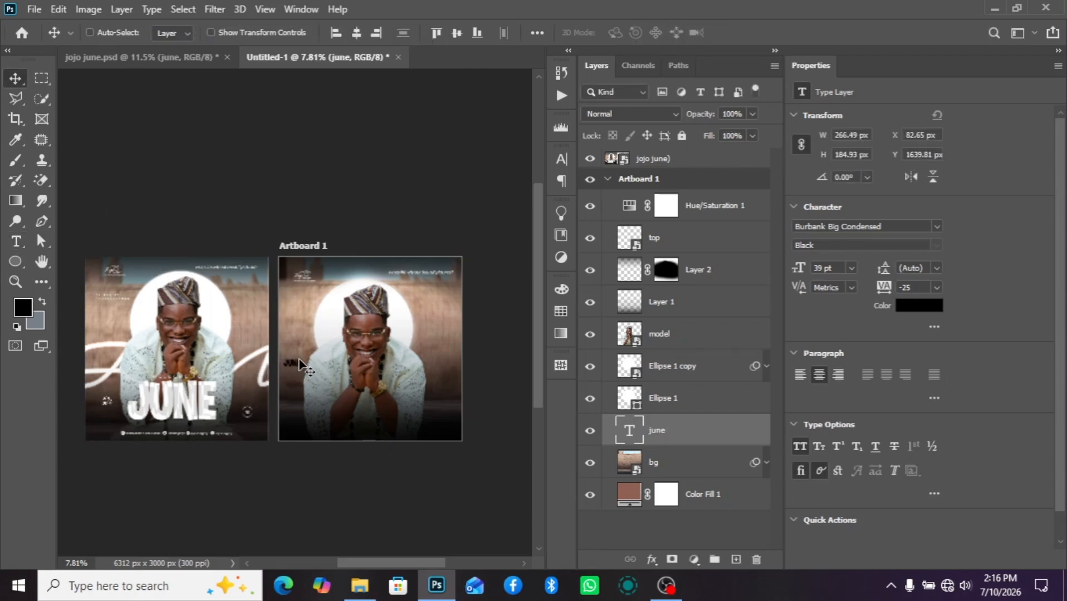
Step: Place the june layer above Layer 2 and enlarge the text to about 1134 x 787 px over the model's forearms
{"action": "left_click_drag", "start_coordinate": [295, 368], "coordinate": [351, 393]}
{"action": "left_click_drag", "start_coordinate": [715, 436], "coordinate": [707, 254]}
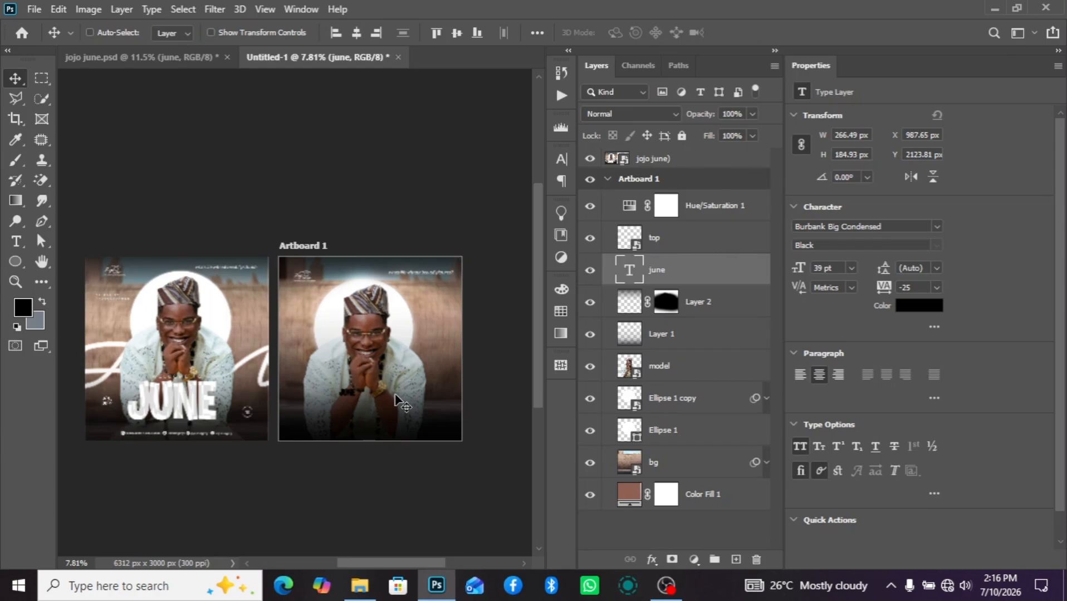
{"action": "key", "text": "ctrl"}
{"action": "key", "text": "ctrl+t"}
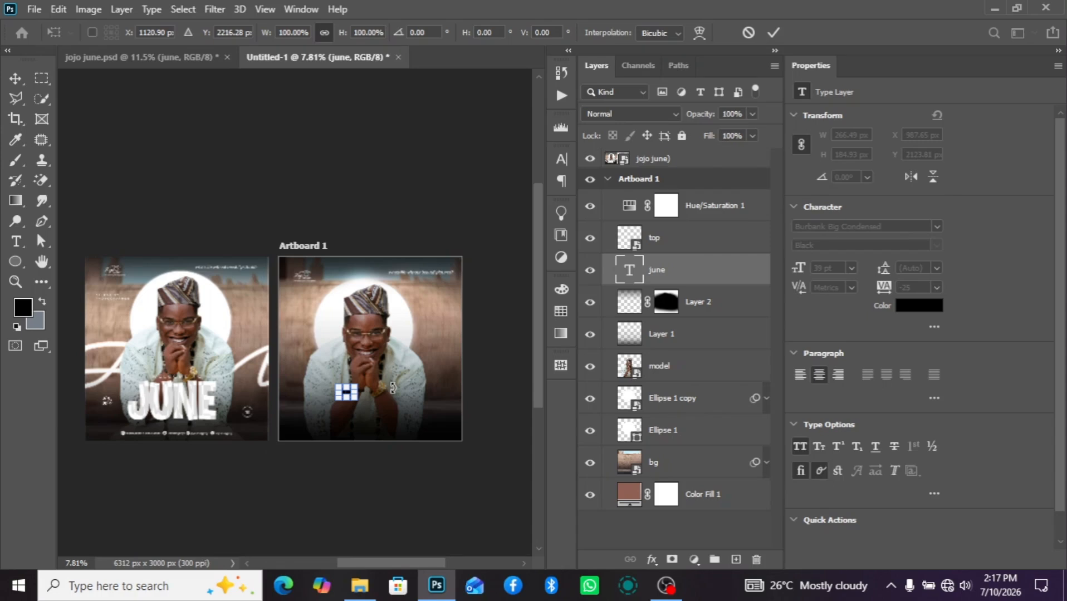
{"action": "right_click", "coordinate": [392, 387]}
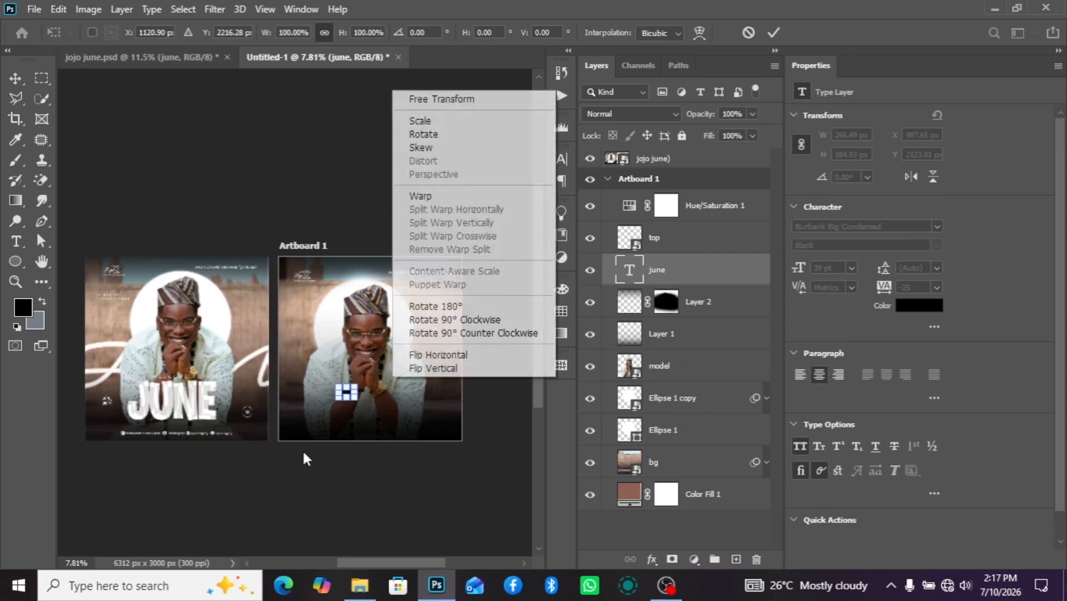
{"action": "left_click", "coordinate": [353, 398]}
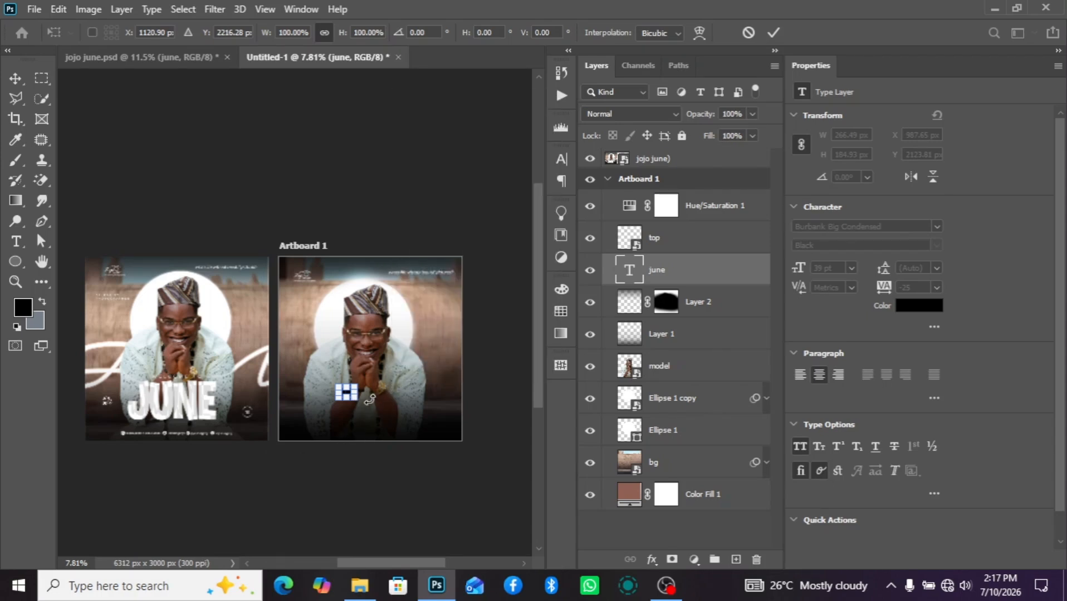
{"action": "left_click_drag", "start_coordinate": [357, 399], "coordinate": [415, 432]}
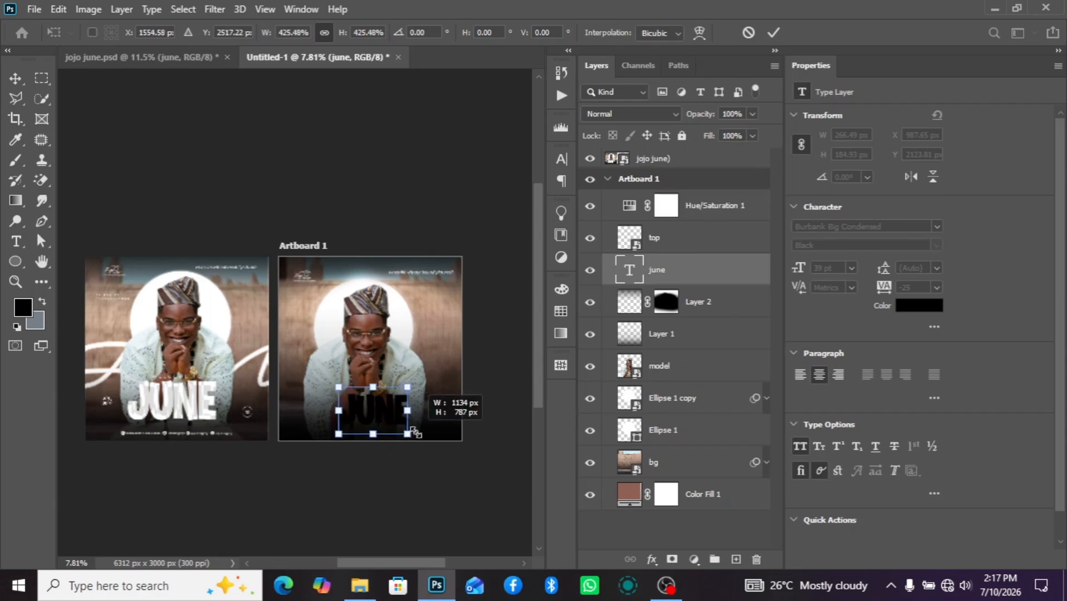
{"action": "key", "text": "Return"}
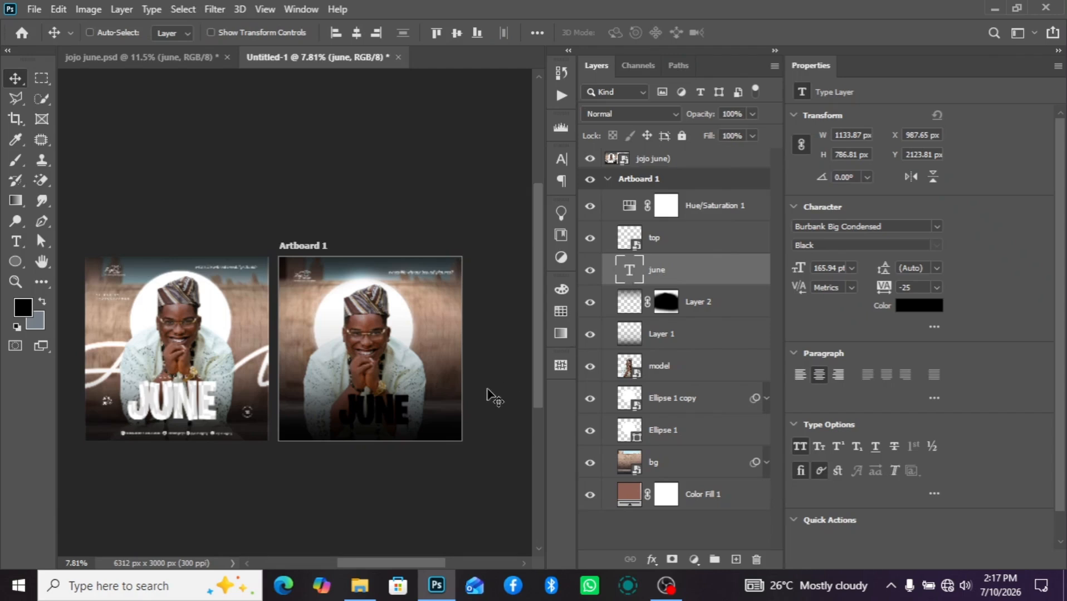
Step: Reposition the june text over the model's arms and enlarge it to about 1791 x 1243 px
{"action": "left_click_drag", "start_coordinate": [388, 421], "coordinate": [381, 418]}
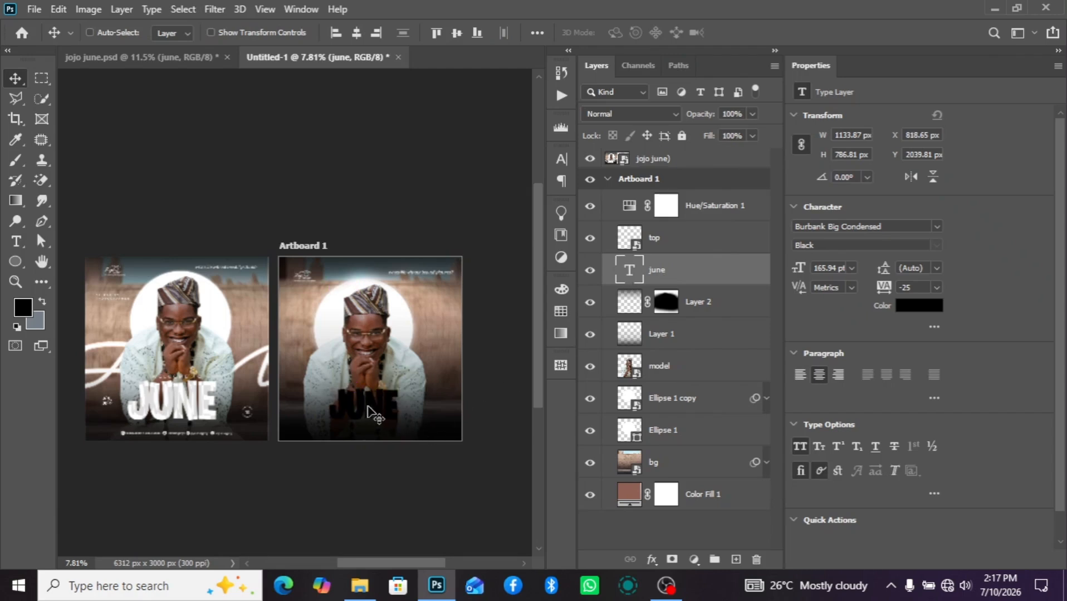
{"action": "key", "text": "ctrl+t"}
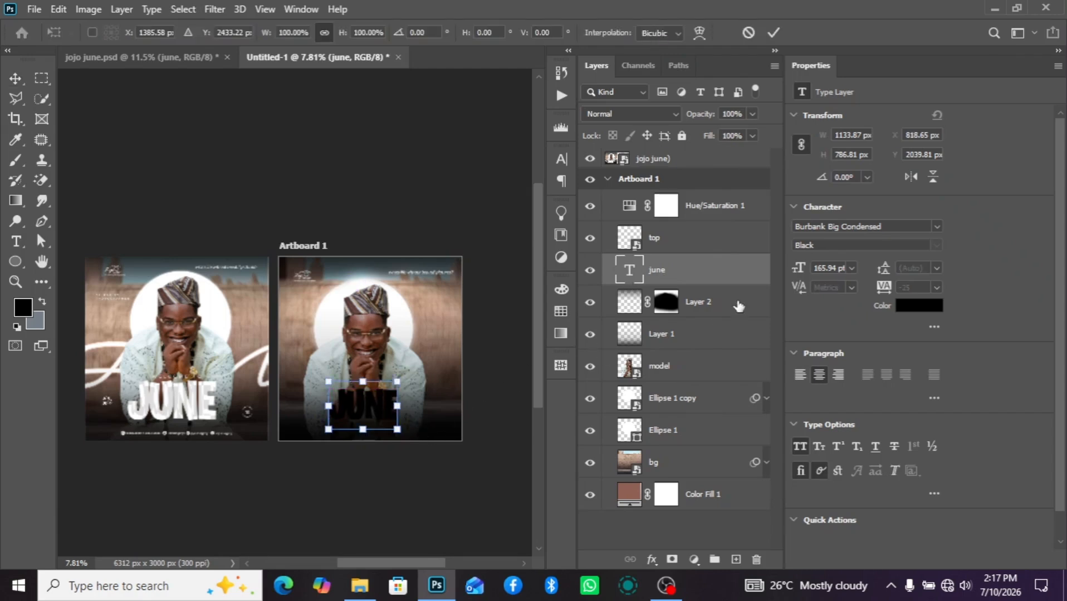
{"action": "left_click_drag", "start_coordinate": [328, 382], "coordinate": [305, 353]}
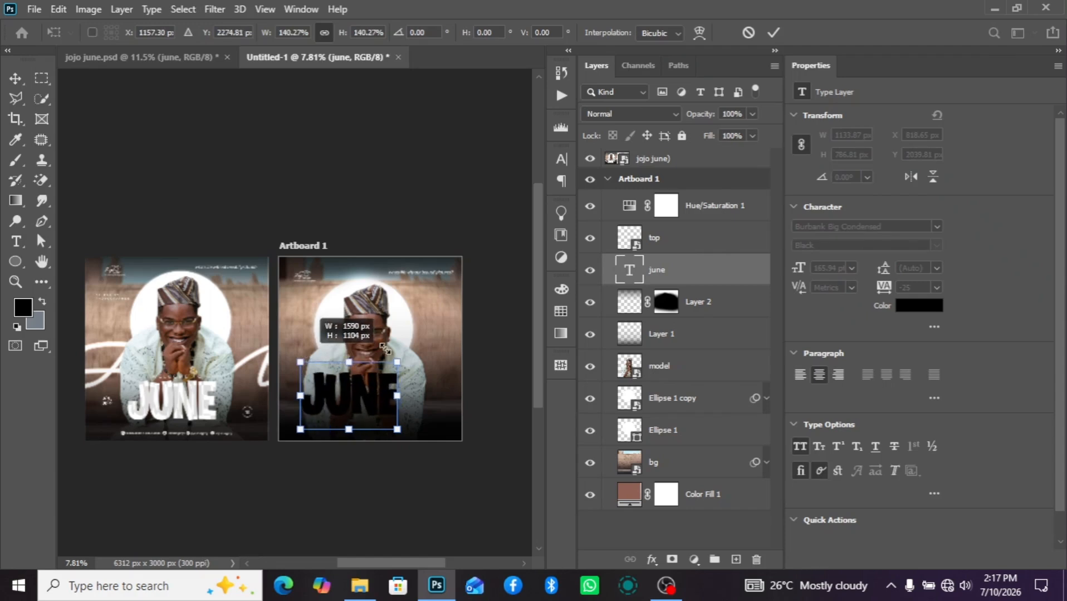
{"action": "key", "text": "Return"}
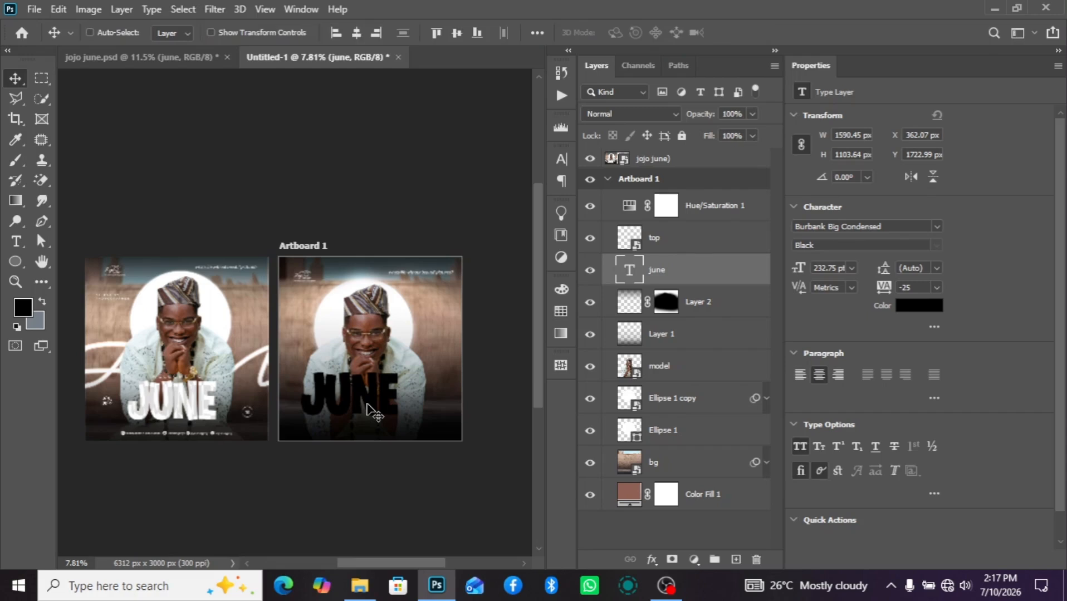
{"action": "left_click_drag", "start_coordinate": [369, 410], "coordinate": [378, 411]}
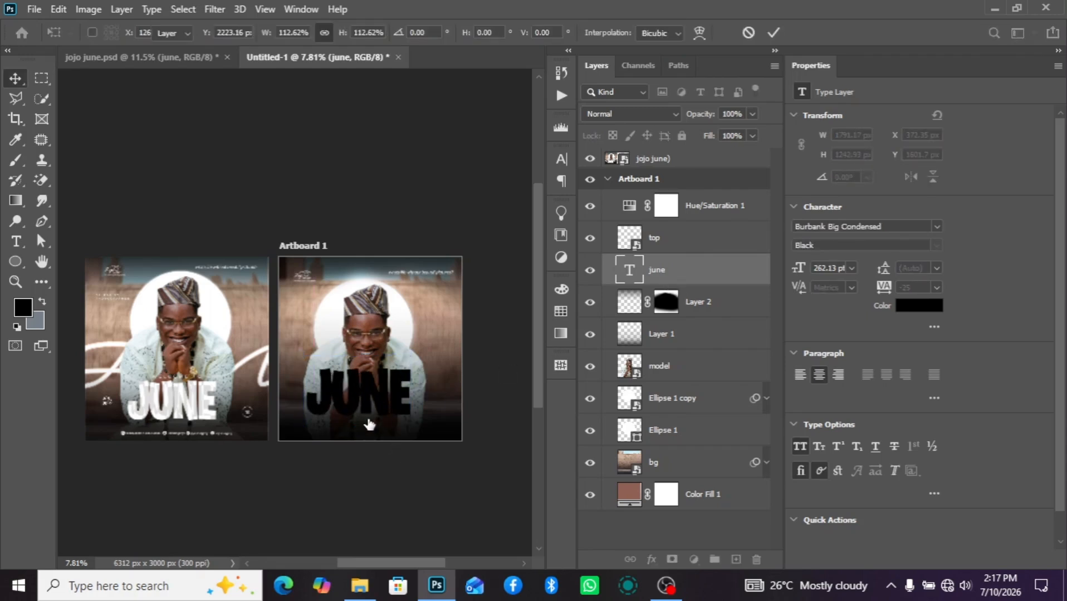
{"action": "key", "text": "Return"}
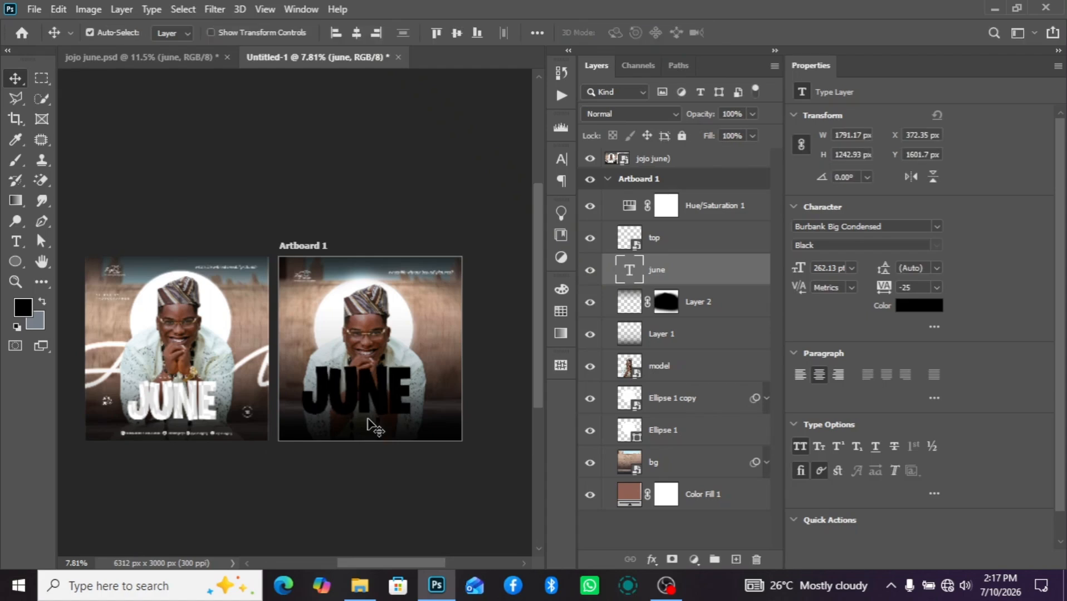
Step: Centre the june text horizontally on the artboard and nudge it down to Y 1709.7 px
{"action": "key", "text": "ctrl+a"}
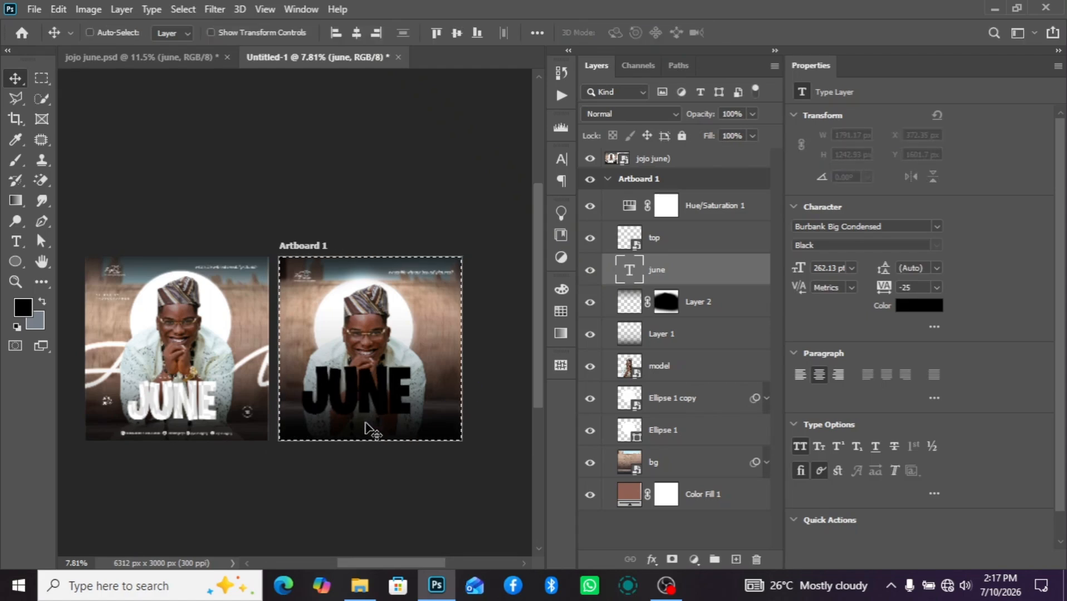
{"action": "left_click", "coordinate": [357, 35]}
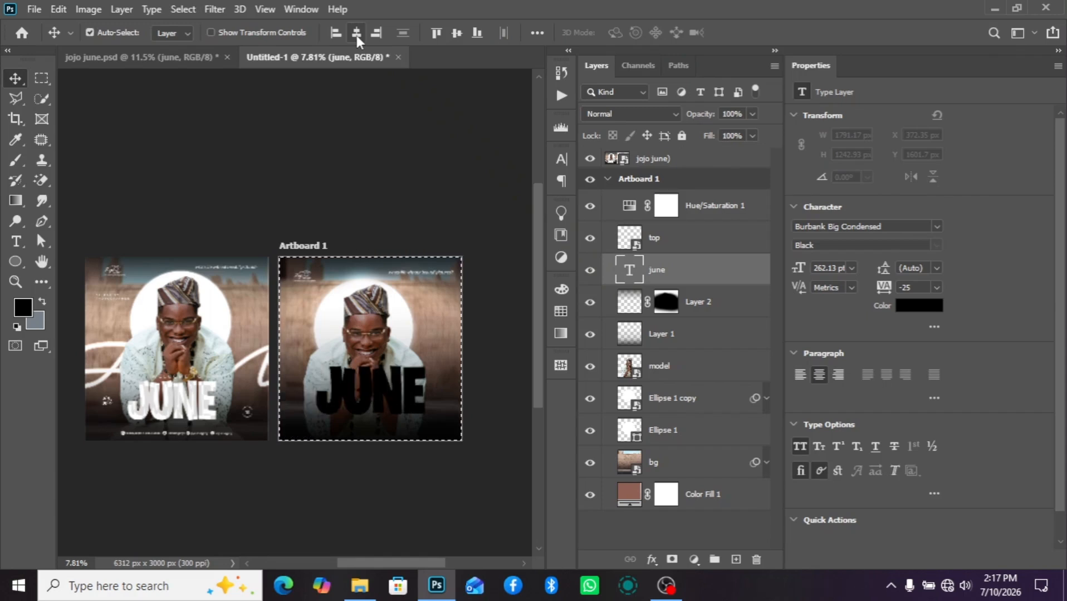
{"action": "key", "text": "ctrl+d"}
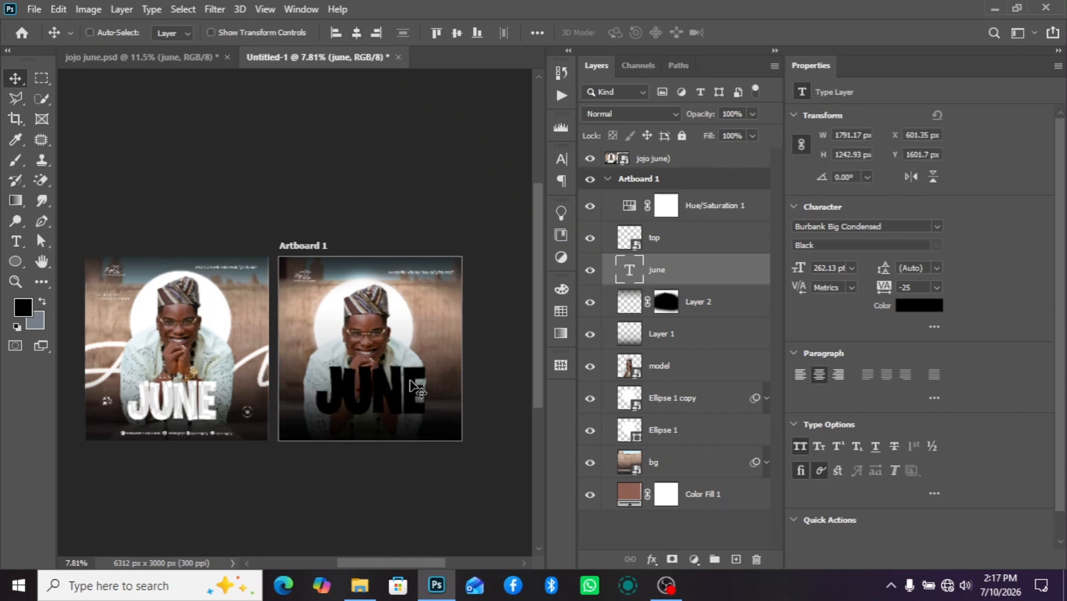
{"action": "key", "text": "Down"}
{"action": "key", "text": "Down"}
{"action": "key", "text": "Down"}
{"action": "key", "text": "Down"}
{"action": "key", "text": "Down"}
{"action": "key", "text": "Down"}
{"action": "key", "text": "Down"}
{"action": "key", "text": "Down"}
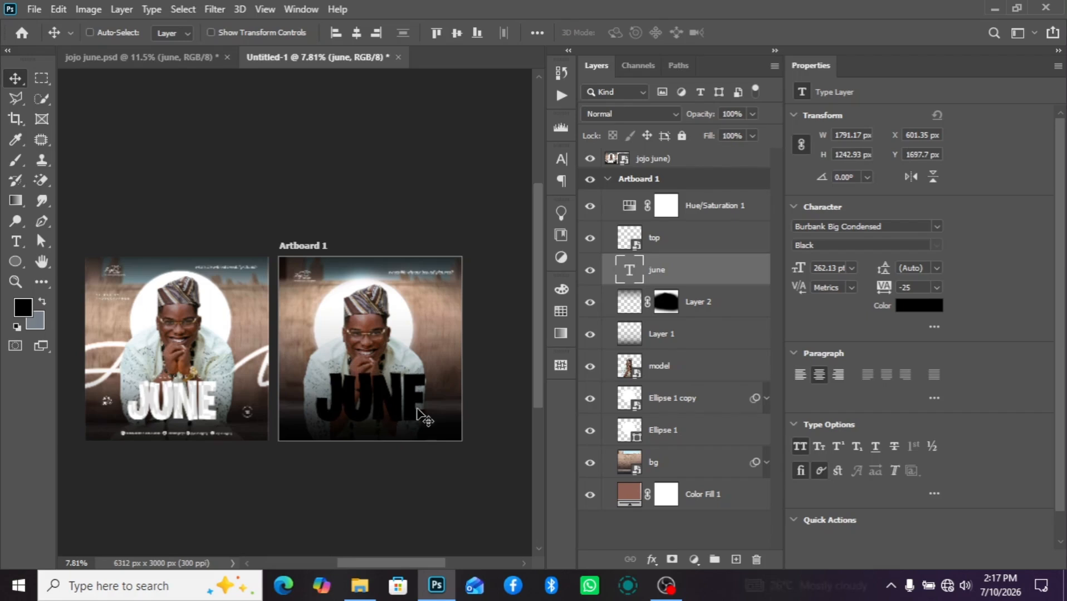
Step: Change the june text color to white (ffffff)
{"action": "left_click", "coordinate": [919, 306]}
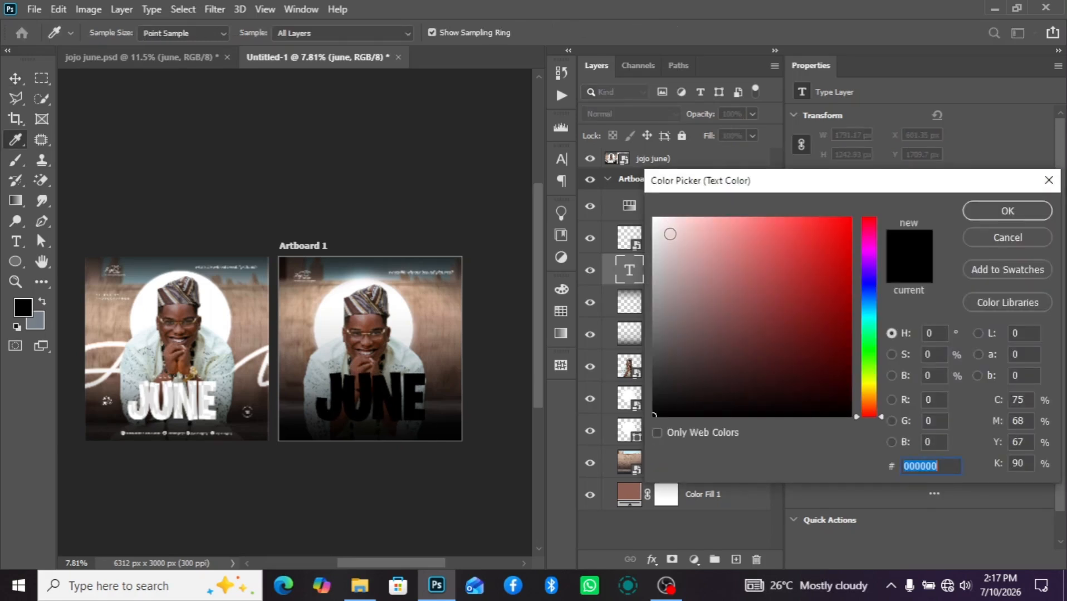
{"action": "left_click", "coordinate": [655, 218]}
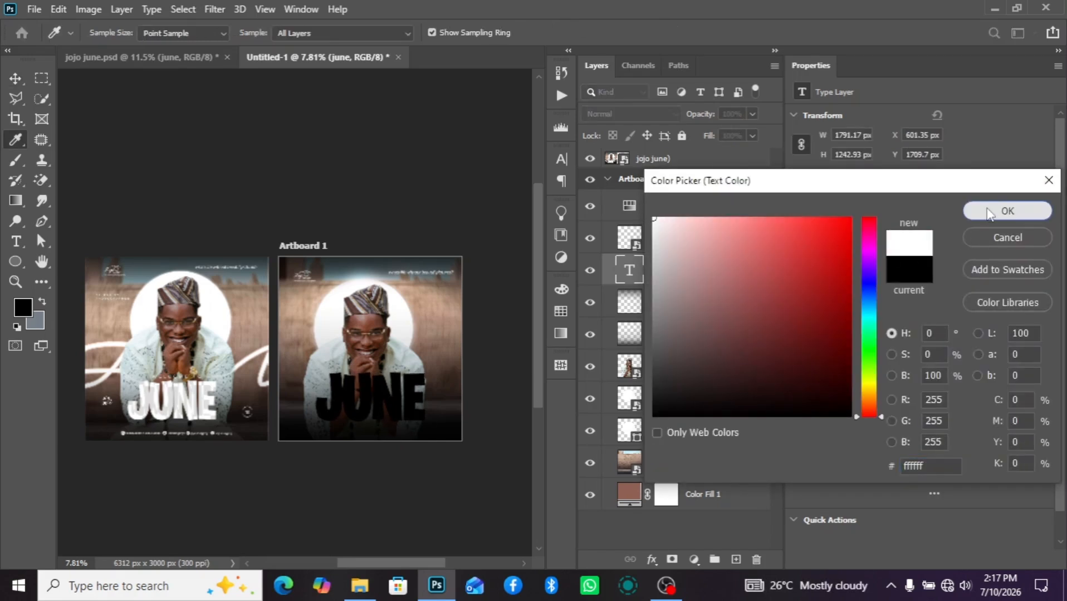
{"action": "left_click", "coordinate": [1005, 211]}
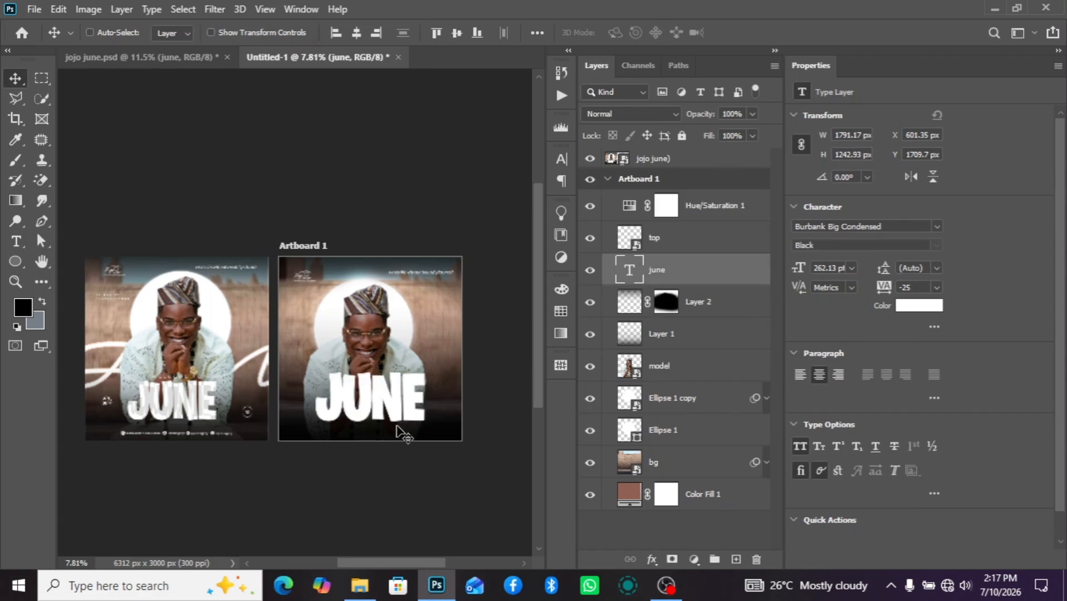
Step: Scale the june text down to about 1643 x 1140 px and centre it horizontally on the artboard
{"action": "key", "text": "ctrl+t"}
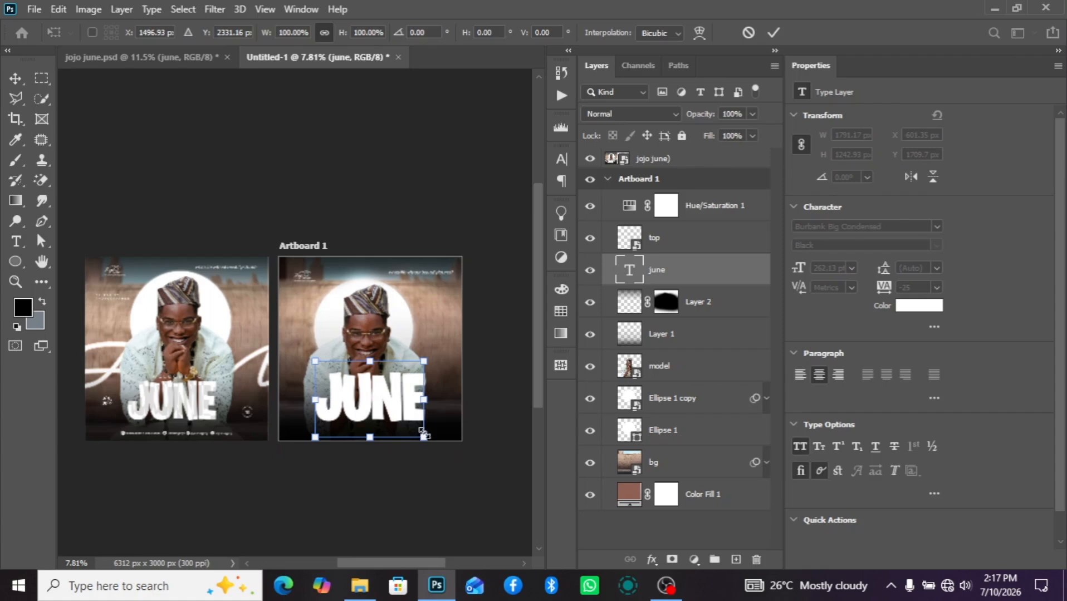
{"action": "left_click_drag", "start_coordinate": [424, 434], "coordinate": [415, 431]}
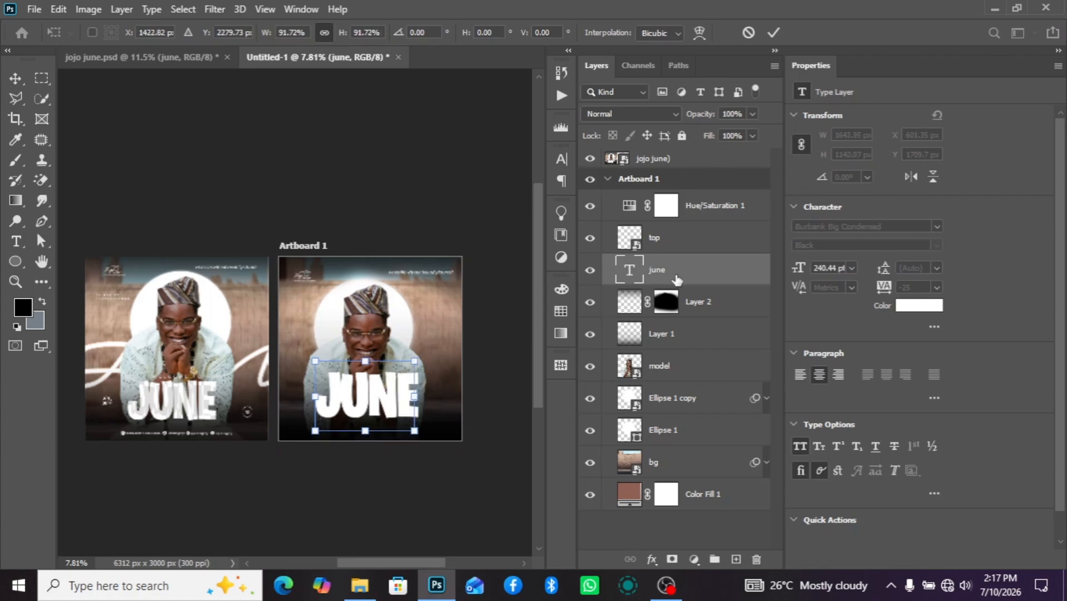
{"action": "key", "text": "Return"}
{"action": "key", "text": "ctrl+a"}
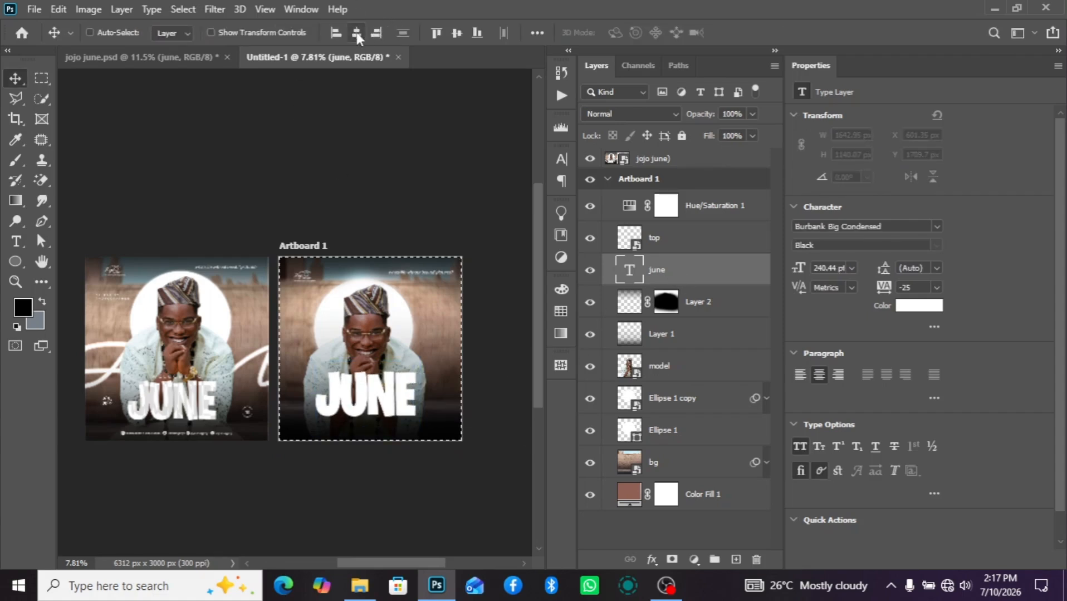
{"action": "left_click", "coordinate": [355, 32]}
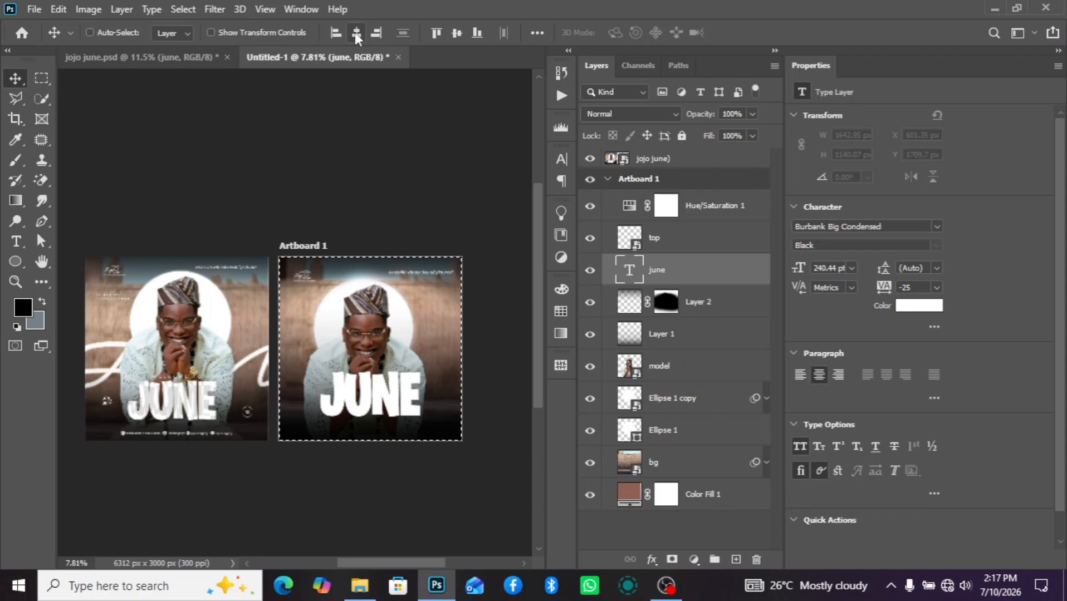
{"action": "key", "text": "ctrl+d"}
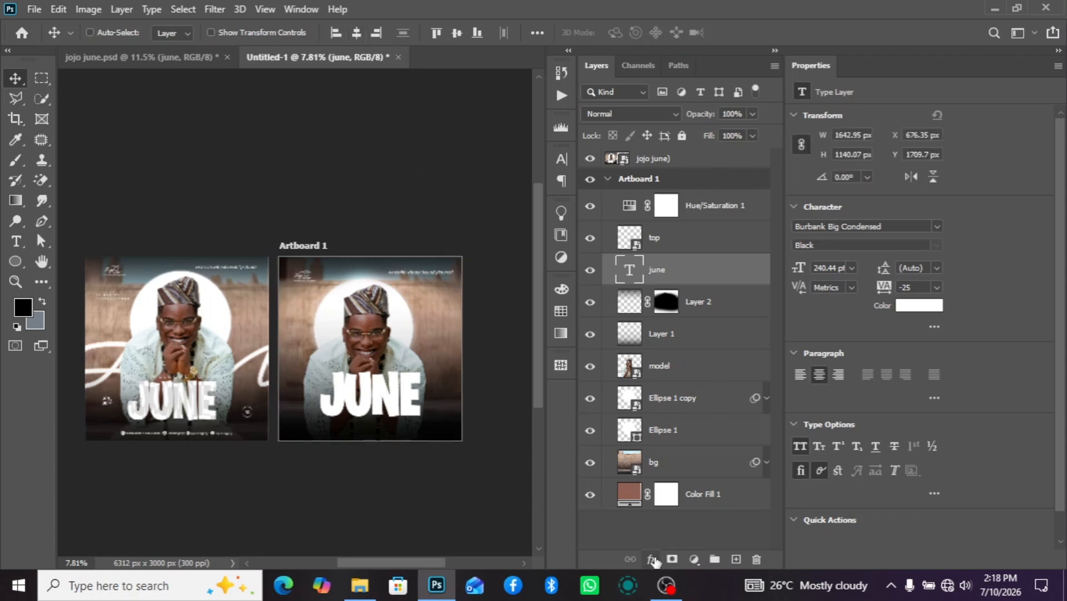
Step: Add a Satin effect to the june layer in Linear Dodge (Add) blend mode, with Color Overlay disabled
{"action": "left_click", "coordinate": [653, 559]}
{"action": "left_click", "coordinate": [688, 494]}
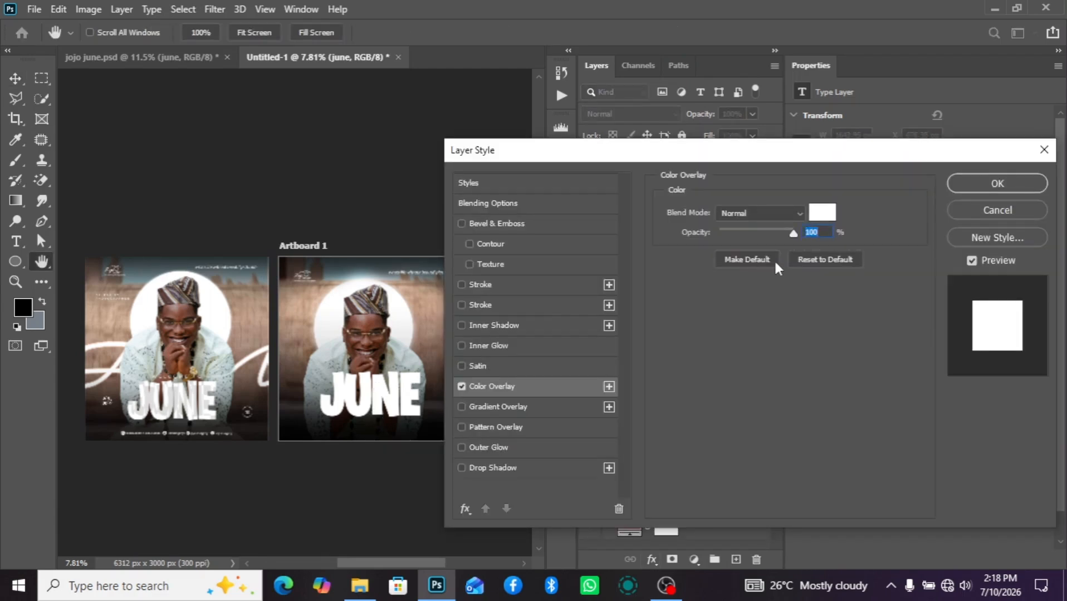
{"action": "left_click", "coordinate": [459, 388]}
{"action": "left_click", "coordinate": [478, 366]}
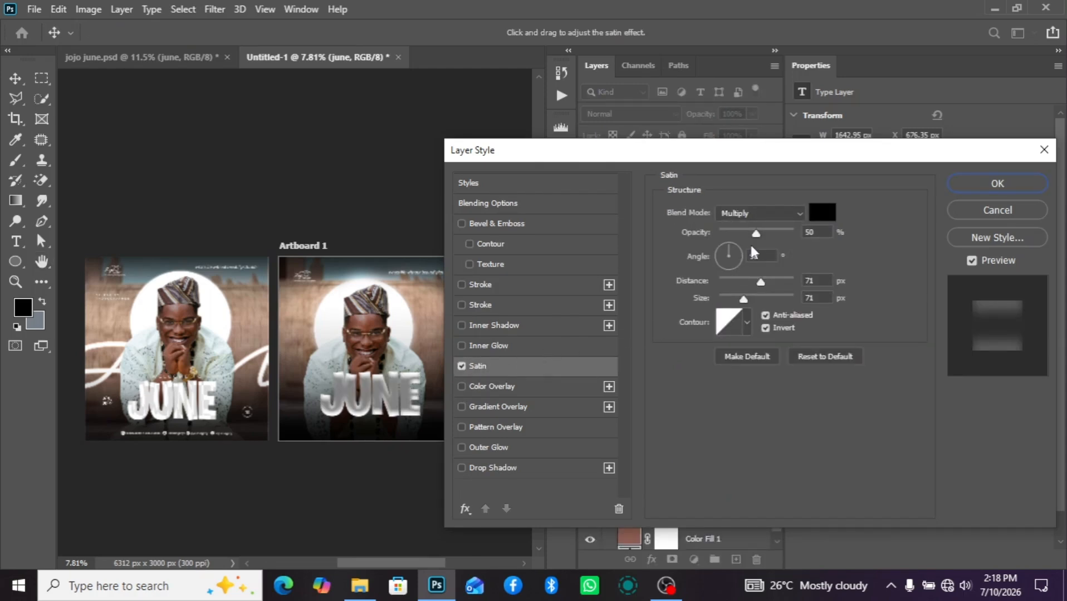
{"action": "left_click", "coordinate": [779, 214]}
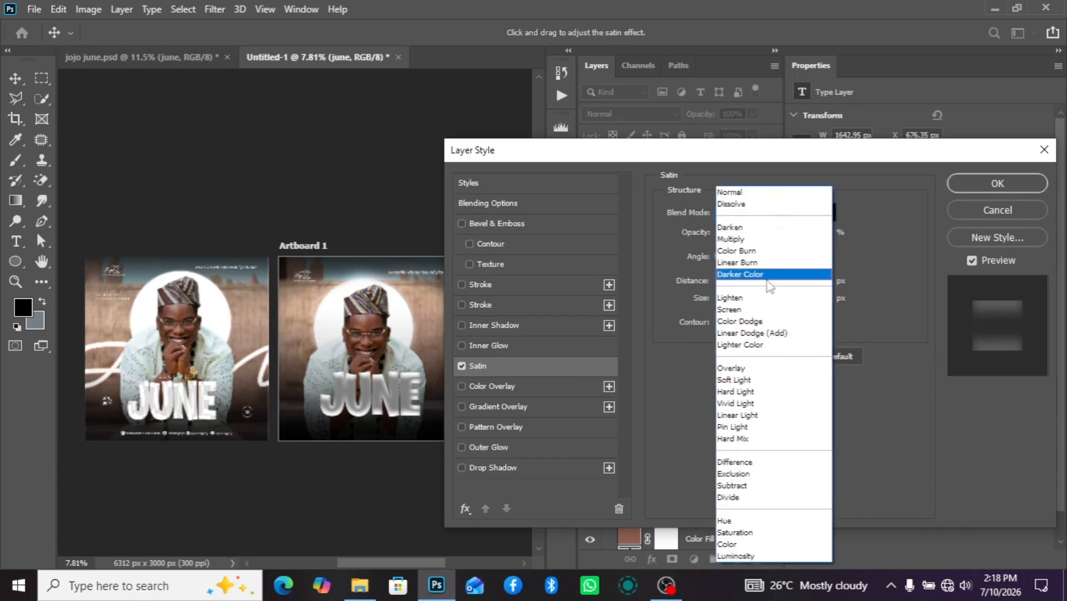
{"action": "left_click", "coordinate": [783, 334]}
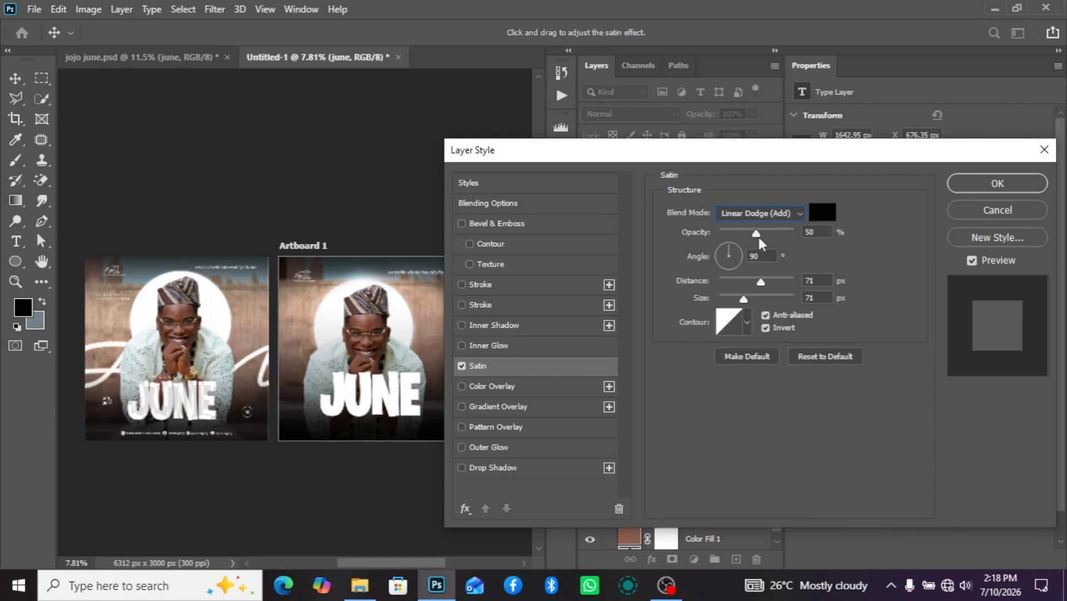
Step: Set the Satin effect's opacity to 30%, size to 0 px and angle to -148°, and apply the layer style
{"action": "left_click_drag", "start_coordinate": [756, 233], "coordinate": [750, 234]}
{"action": "left_click_drag", "start_coordinate": [744, 300], "coordinate": [719, 299]}
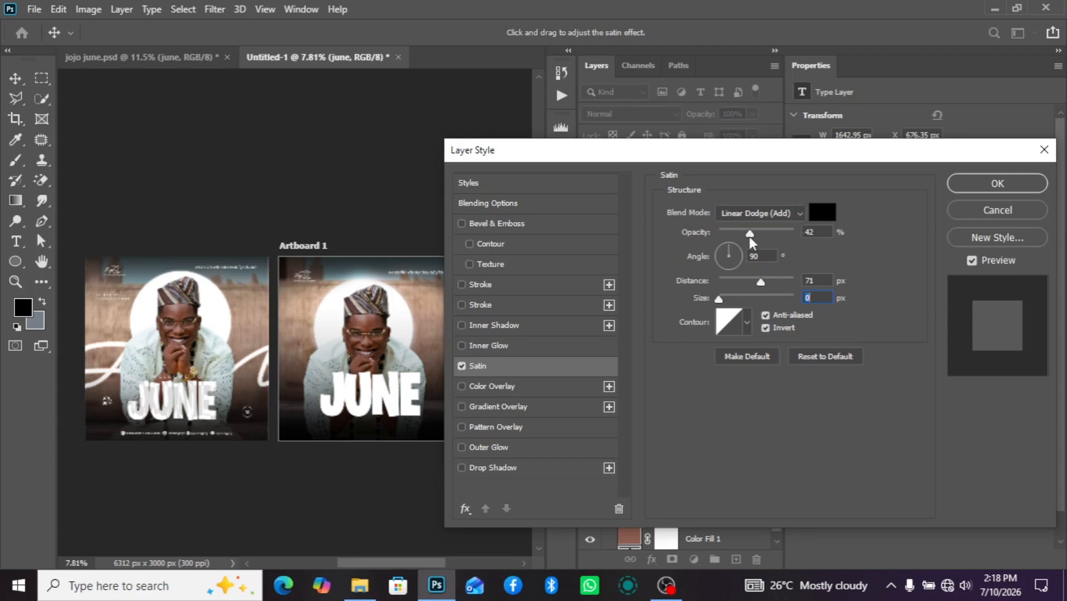
{"action": "left_click_drag", "start_coordinate": [750, 233], "coordinate": [743, 233]}
{"action": "scroll", "coordinate": [336, 397], "scroll_direction": "up", "scroll_amount": 1}
{"action": "scroll", "coordinate": [336, 396], "scroll_direction": "up", "scroll_amount": 5}
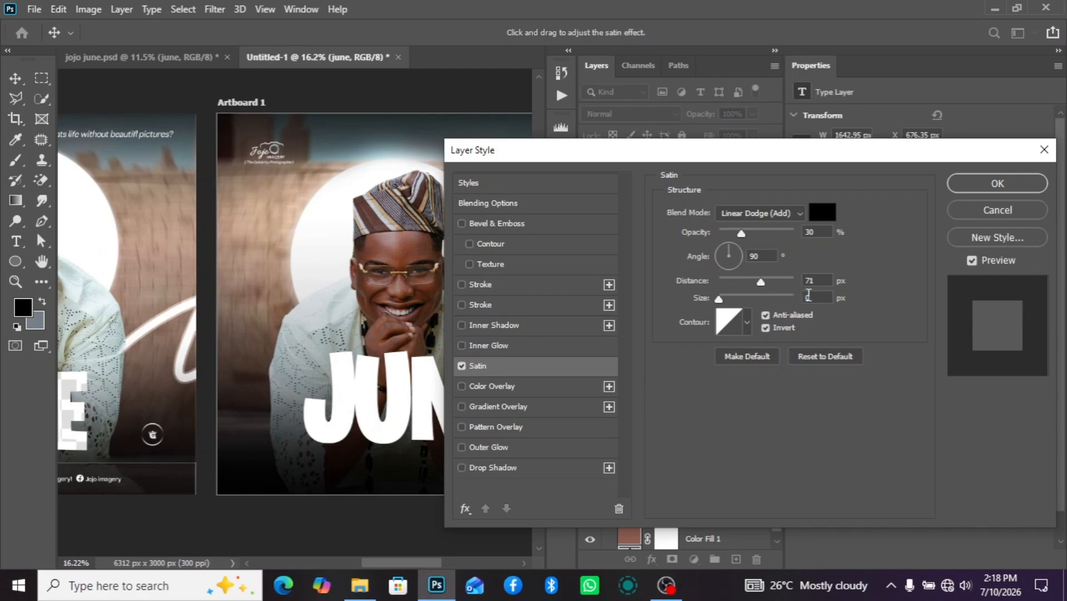
{"action": "left_click_drag", "start_coordinate": [724, 247], "coordinate": [718, 269]}
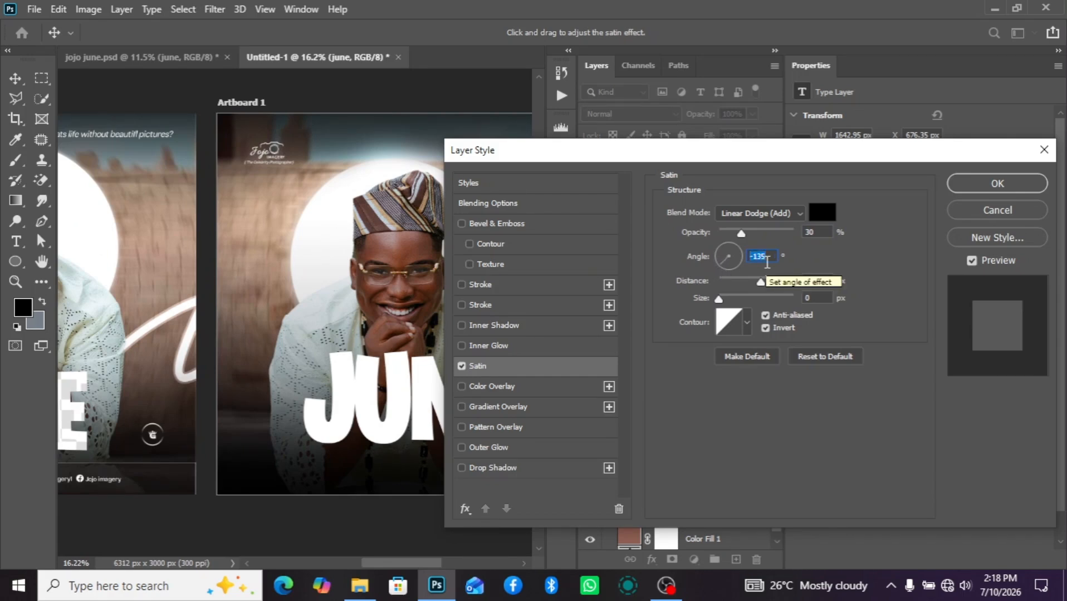
{"action": "type", "text": "-1"}
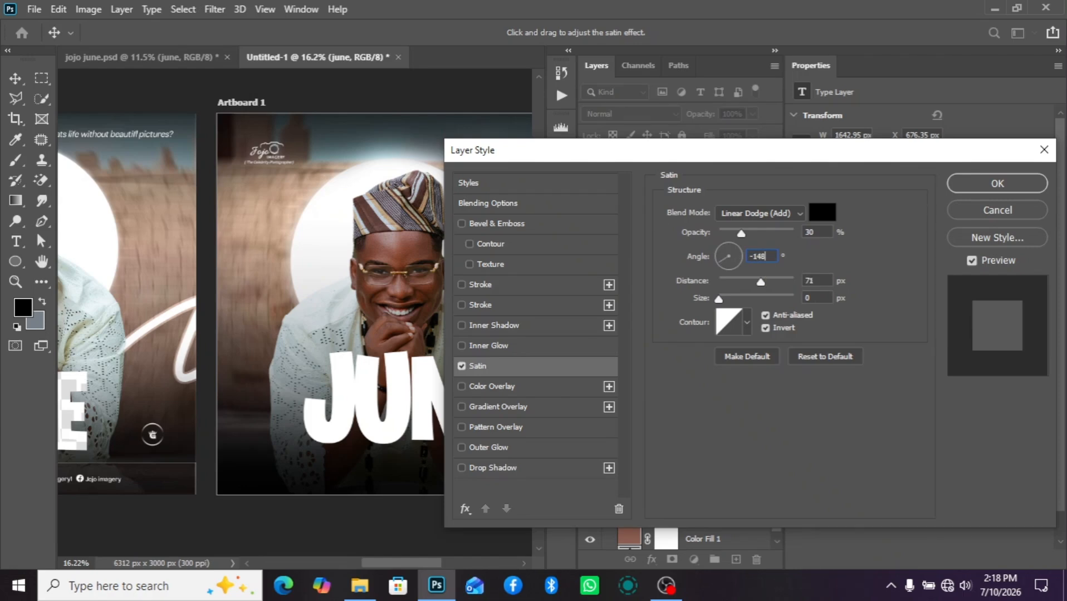
{"action": "key", "text": "Return"}
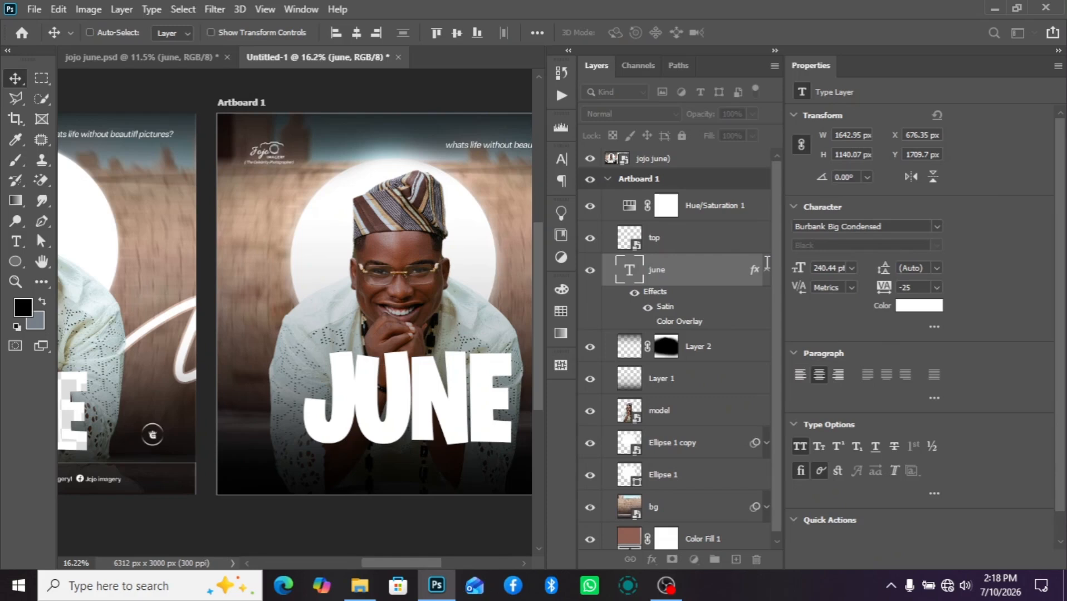
Step: Switch the june layer's Satin effect to Normal blend mode and lower its opacity to 21%
{"action": "double_click", "coordinate": [665, 308]}
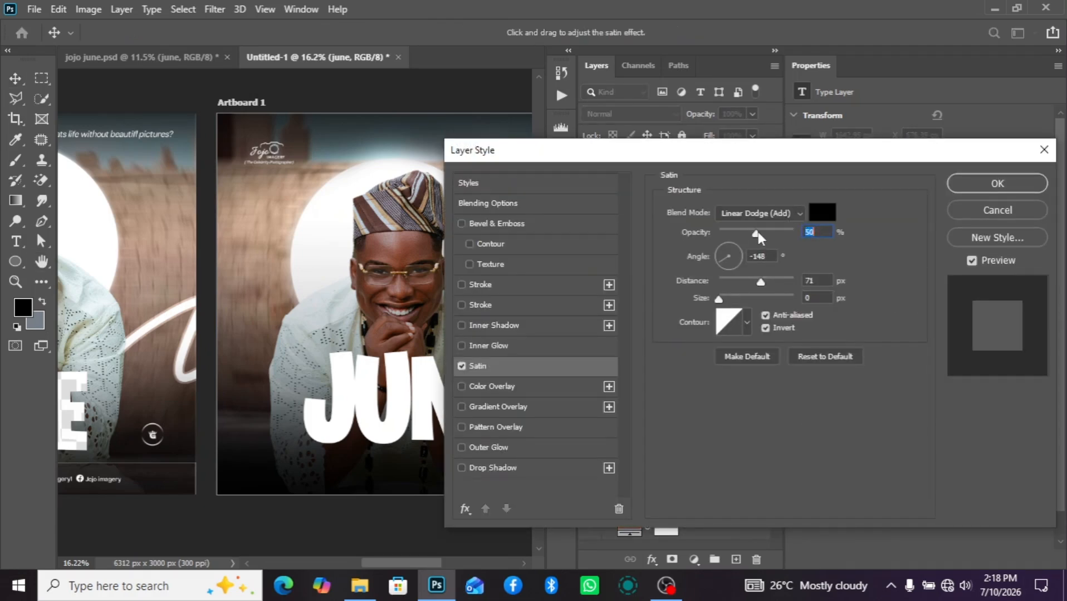
{"action": "left_click", "coordinate": [756, 214]}
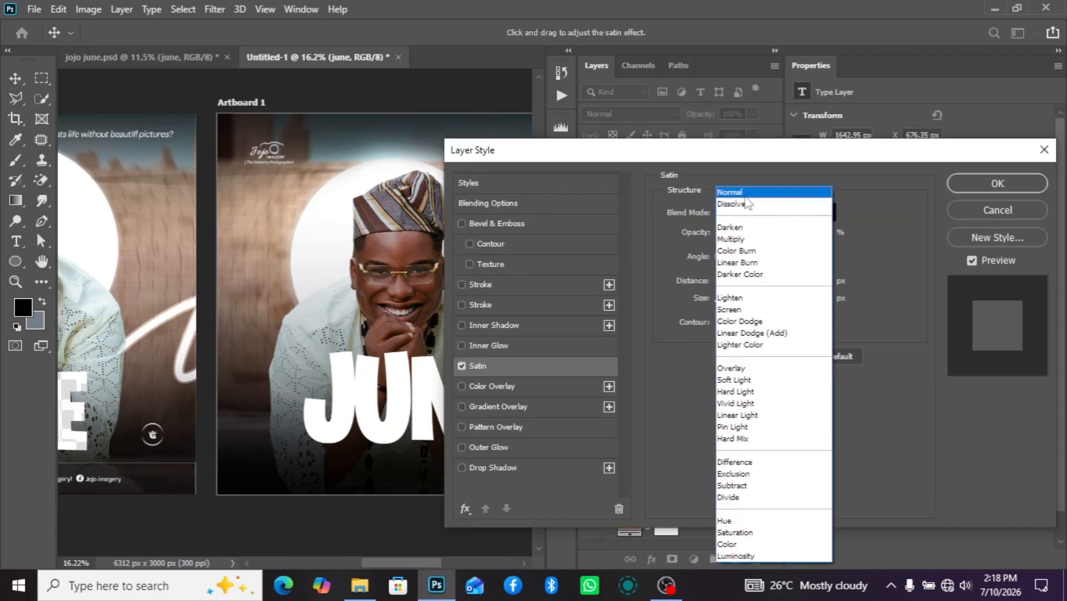
{"action": "left_click", "coordinate": [745, 197]}
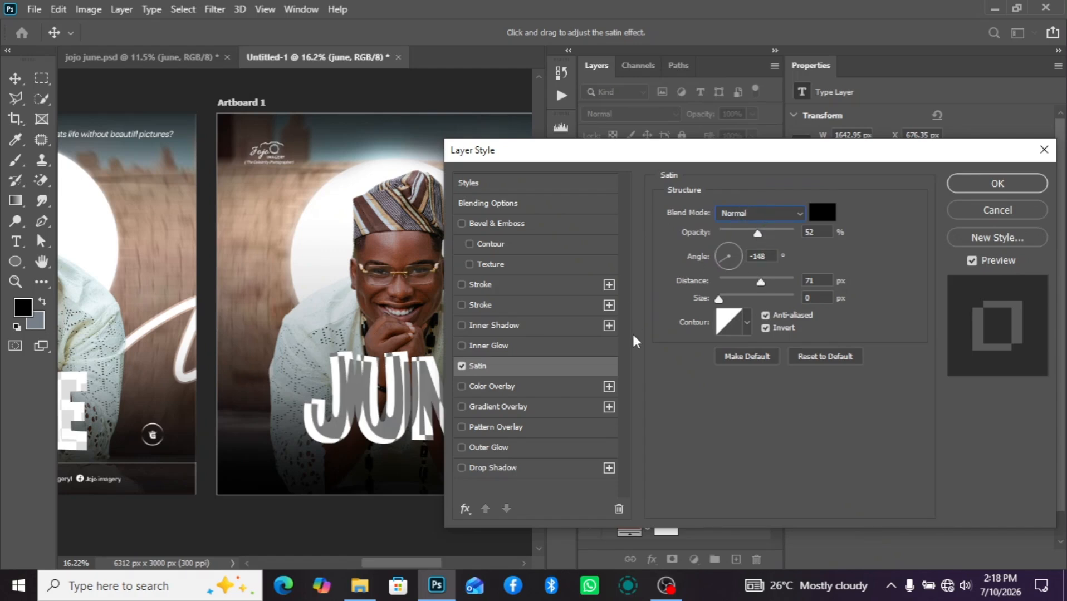
{"action": "left_click_drag", "start_coordinate": [758, 235], "coordinate": [736, 238]}
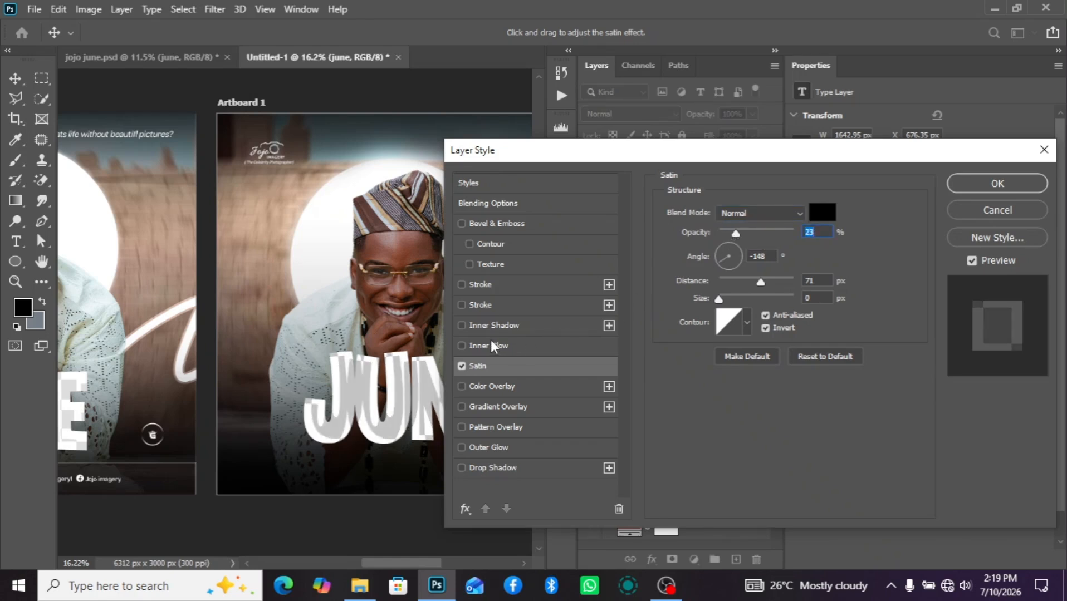
{"action": "key", "text": "Down"}
{"action": "key", "text": "Down"}
{"action": "scroll", "coordinate": [257, 310], "scroll_direction": "down", "scroll_amount": 3}
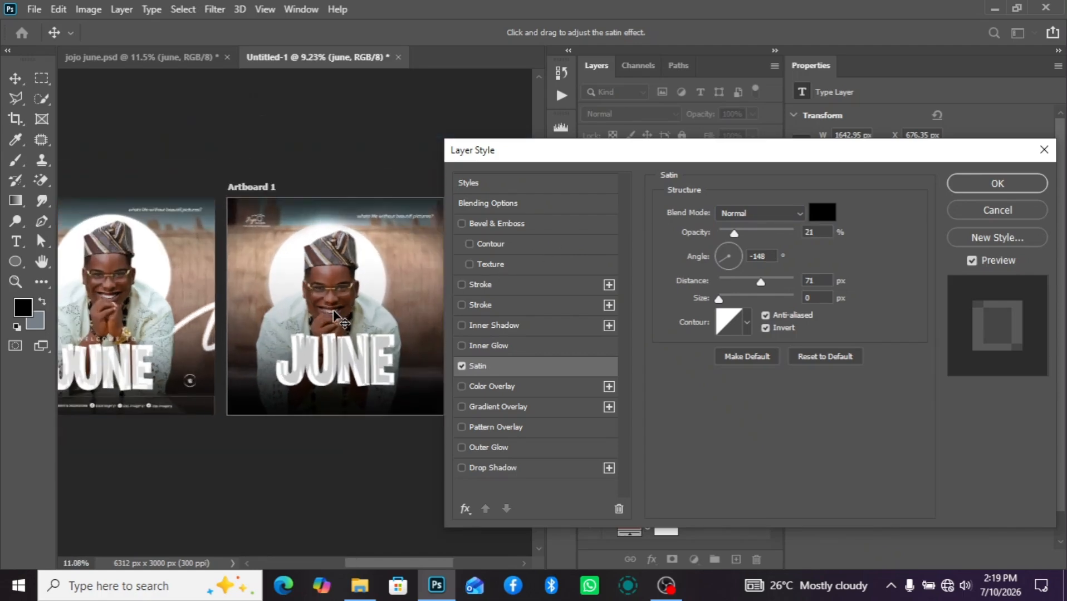
Step: Fine-tune the Satin effect's opacity to 20% and apply the layer style
{"action": "scroll", "coordinate": [334, 316], "scroll_direction": "up", "scroll_amount": 2}
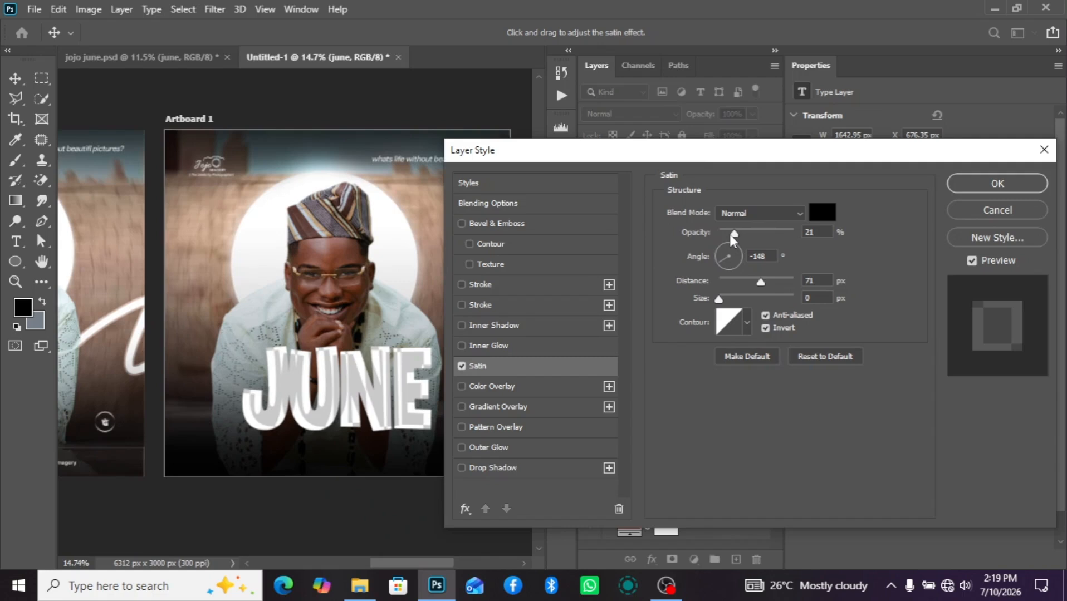
{"action": "key", "text": "Down"}
{"action": "key", "text": "Down"}
{"action": "key", "text": "Down"}
{"action": "key", "text": "Down"}
{"action": "key", "text": "Down"}
{"action": "key", "text": "Down"}
{"action": "key", "text": "Down"}
{"action": "key", "text": "Down"}
{"action": "key", "text": "Down"}
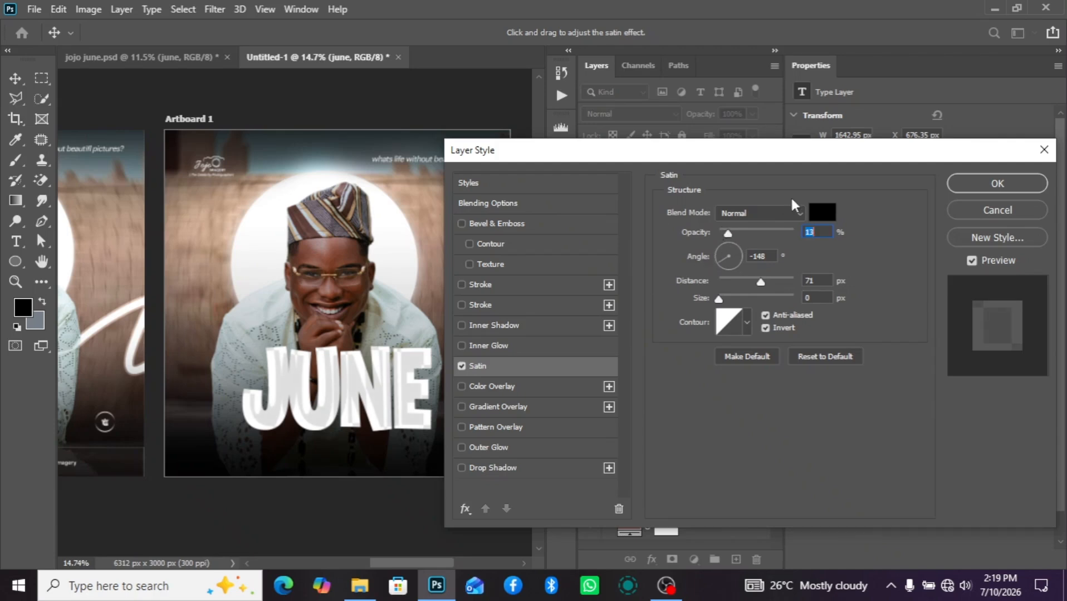
{"action": "left_click_drag", "start_coordinate": [729, 233], "coordinate": [735, 232]}
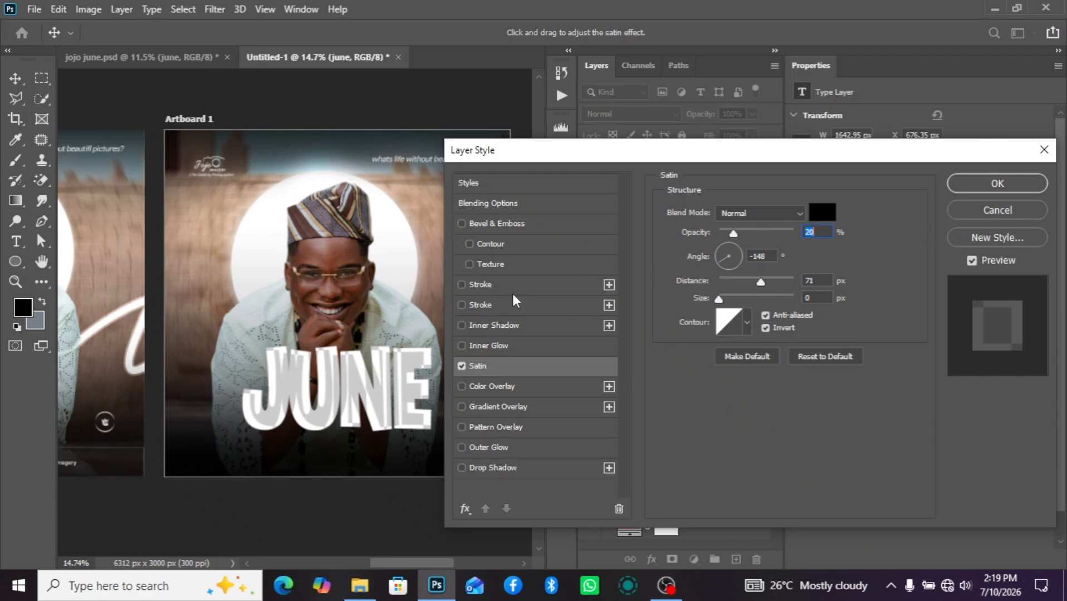
{"action": "left_click", "coordinate": [996, 186]}
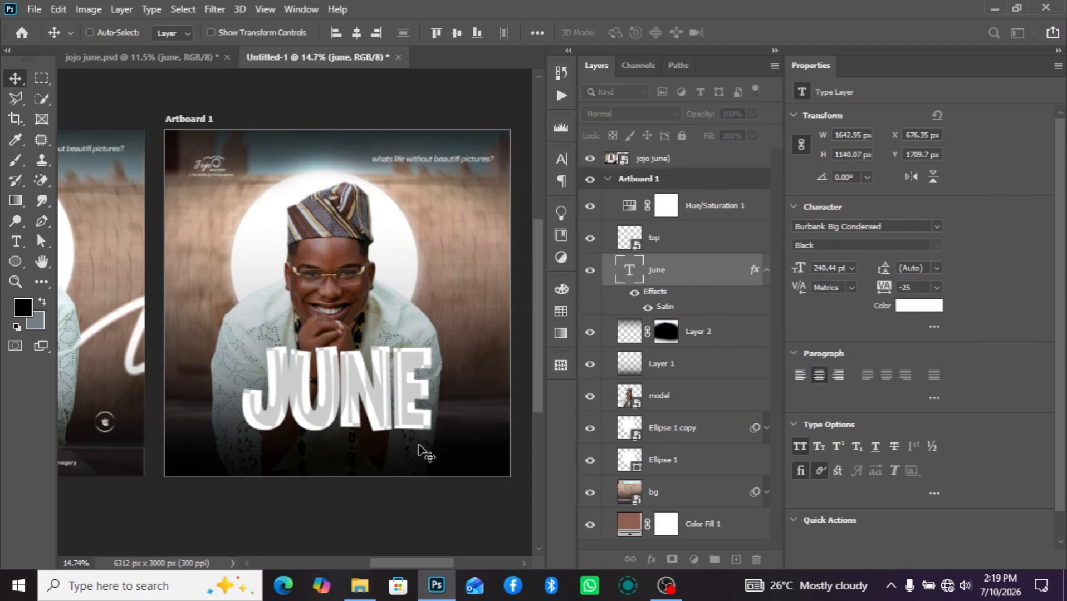
Step: Compare the satin-styled JUNE title with the finished design beside it and collapse the june layer's effects list
{"action": "scroll", "coordinate": [362, 334], "scroll_direction": "down", "scroll_amount": 2}
{"action": "scroll", "coordinate": [361, 333], "scroll_direction": "down", "scroll_amount": 2}
{"action": "scroll", "coordinate": [215, 416], "scroll_direction": "up", "scroll_amount": 4}
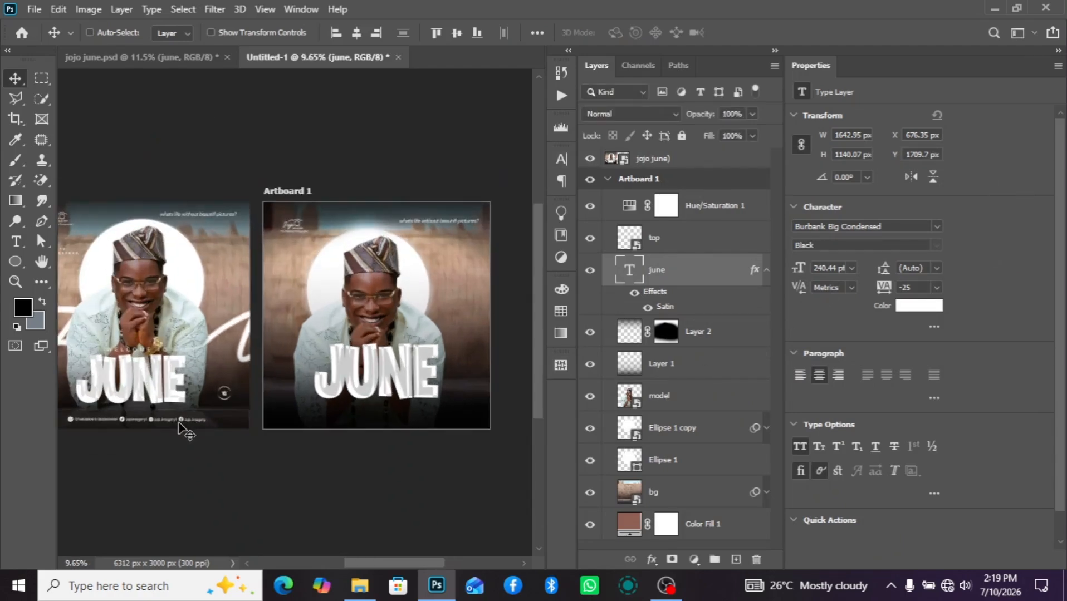
{"action": "scroll", "coordinate": [118, 339], "scroll_direction": "down", "scroll_amount": 4}
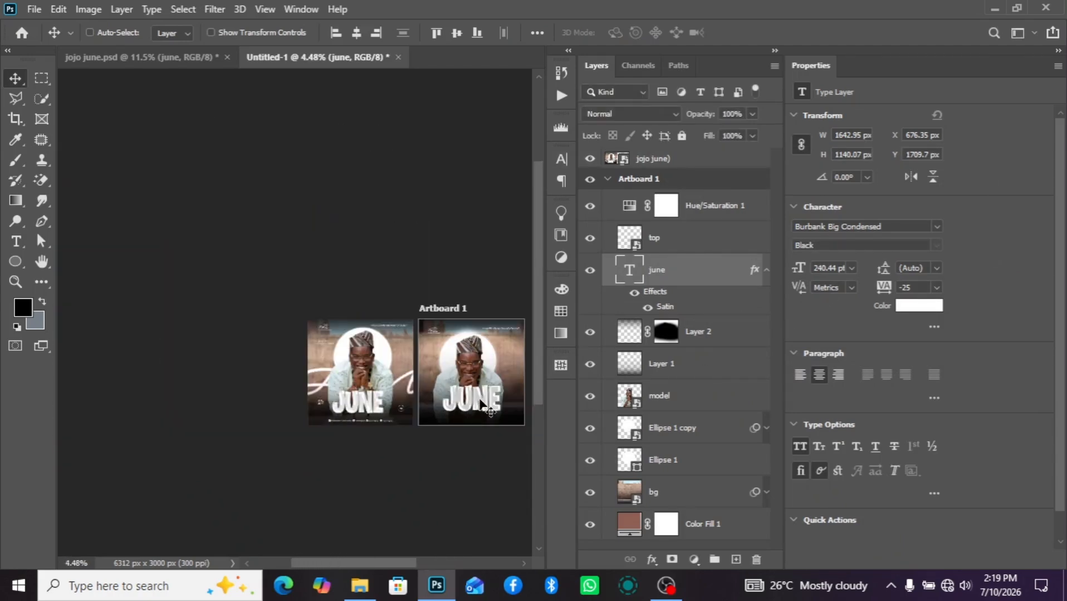
{"action": "scroll", "coordinate": [489, 440], "scroll_direction": "up", "scroll_amount": 1}
{"action": "scroll", "coordinate": [489, 439], "scroll_direction": "up", "scroll_amount": 1}
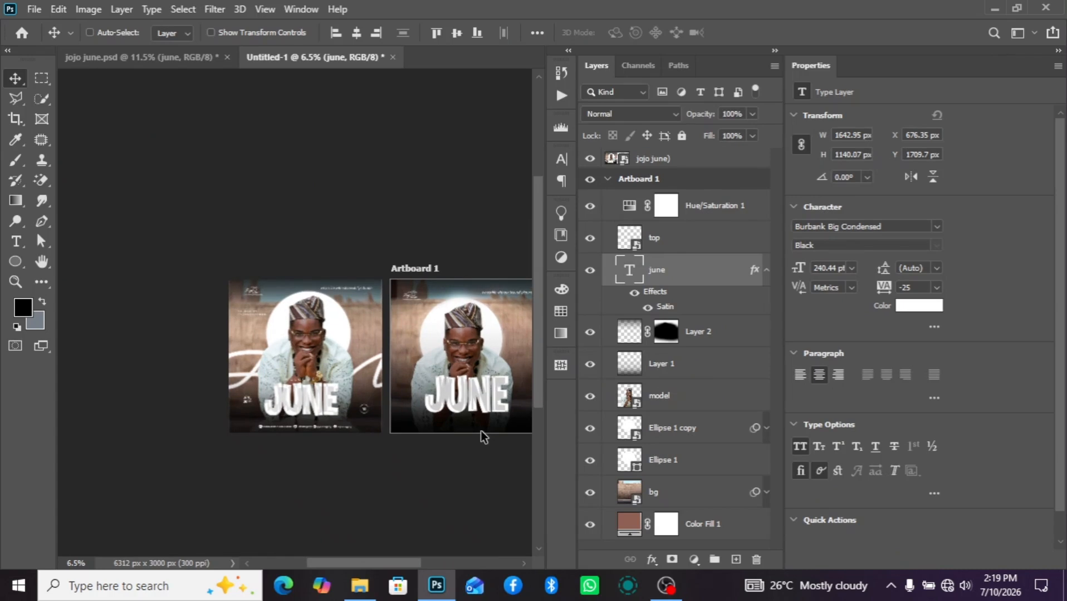
{"action": "left_click", "coordinate": [767, 270]}
{"action": "left_click_drag", "start_coordinate": [374, 563], "coordinate": [401, 565]}
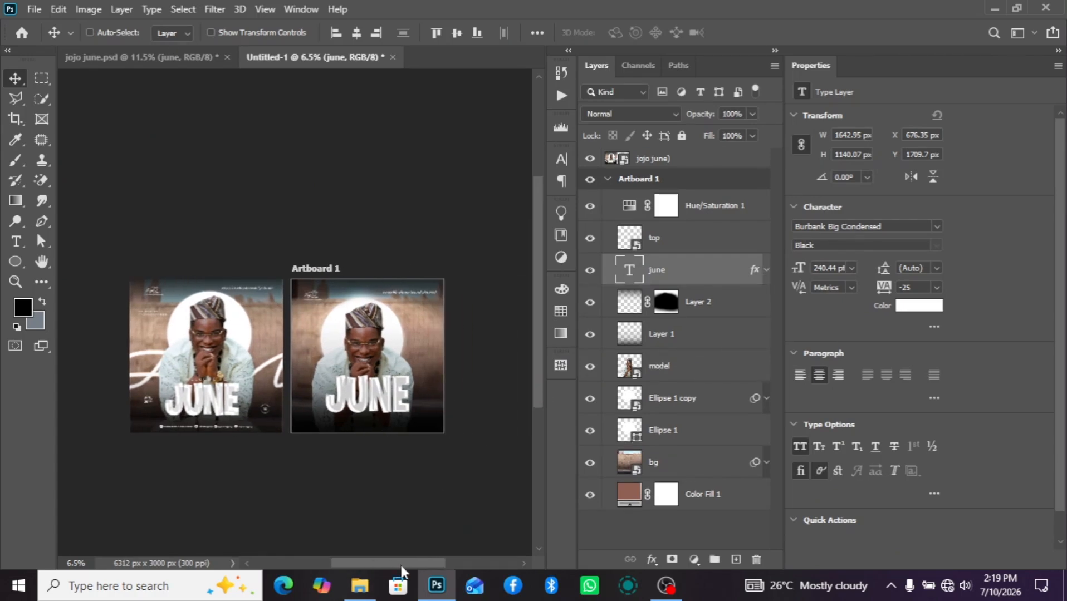
{"action": "scroll", "coordinate": [400, 514], "scroll_direction": "up", "scroll_amount": 4}
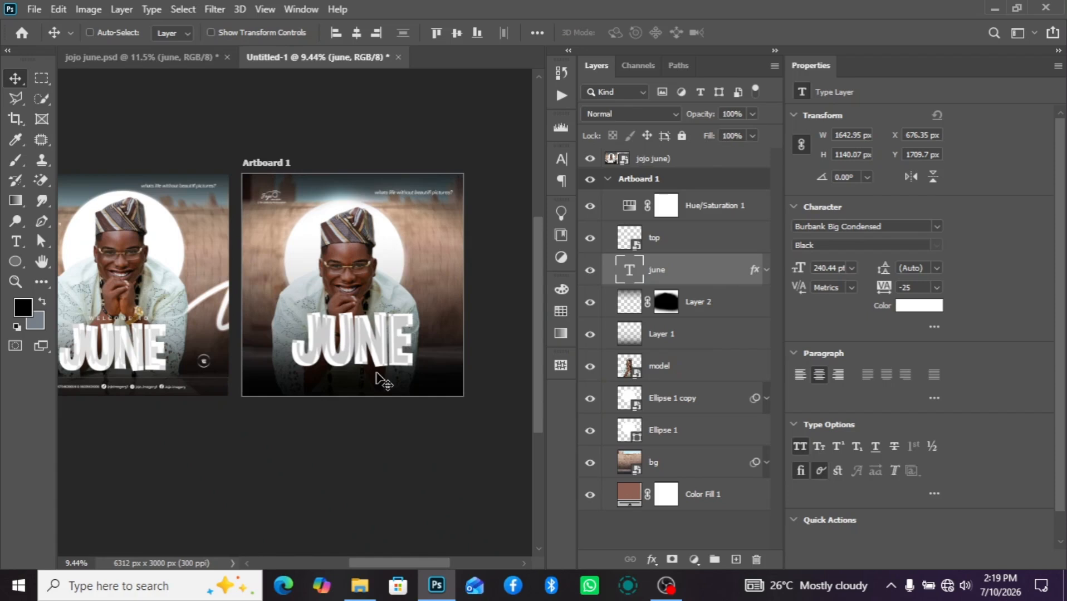
Step: Move the june text down to Y 1866.7 px and, after centring it horizontally, shift it to X 632.35 px
{"action": "left_click_drag", "start_coordinate": [374, 368], "coordinate": [372, 380]}
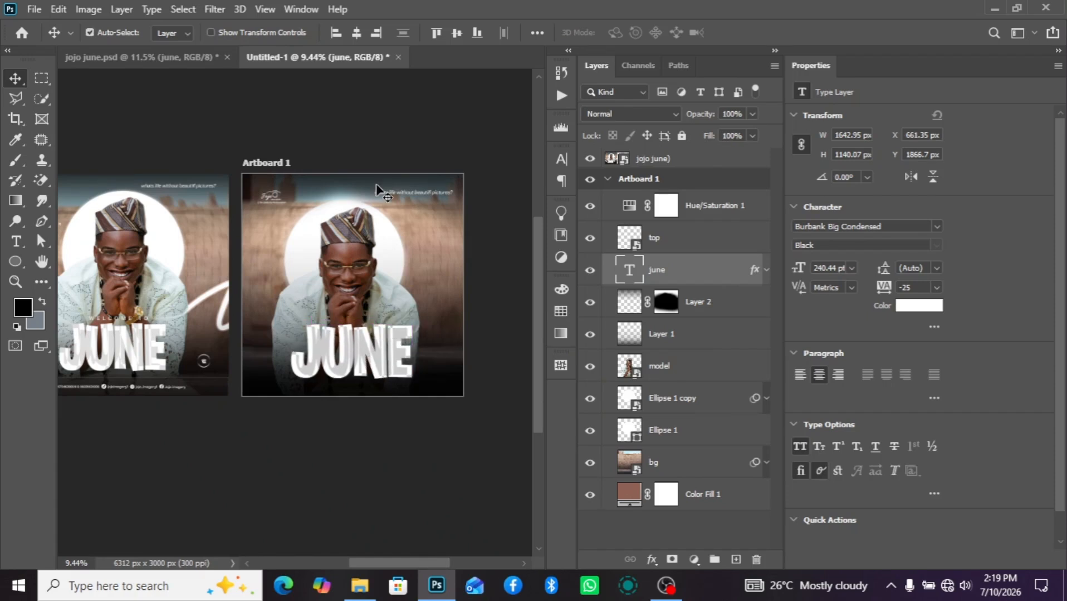
{"action": "key", "text": "ctrl+a"}
{"action": "left_click", "coordinate": [351, 33]}
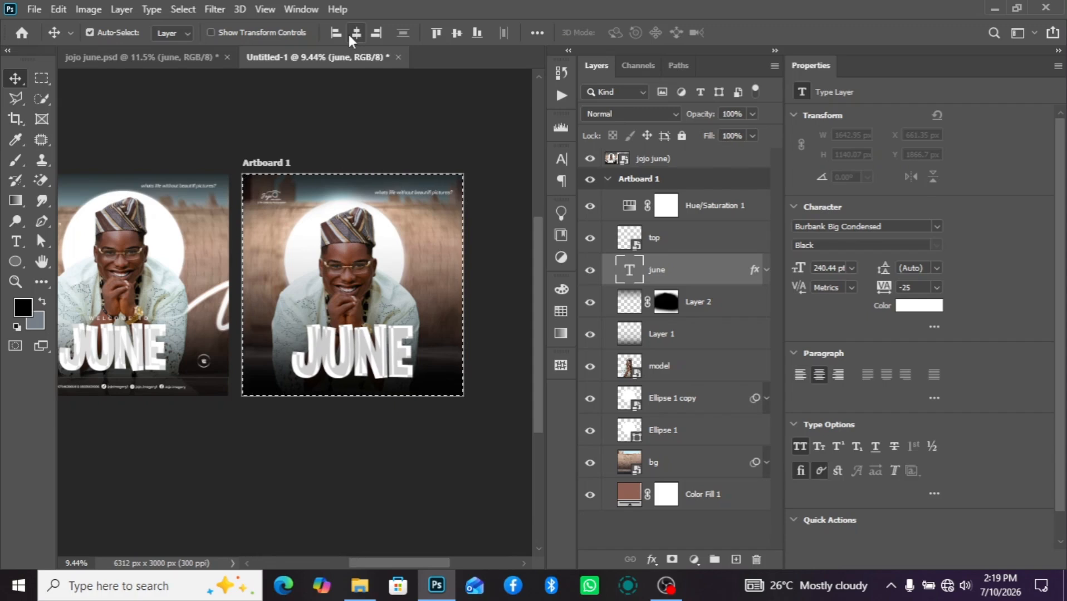
{"action": "key", "text": "ctrl+d"}
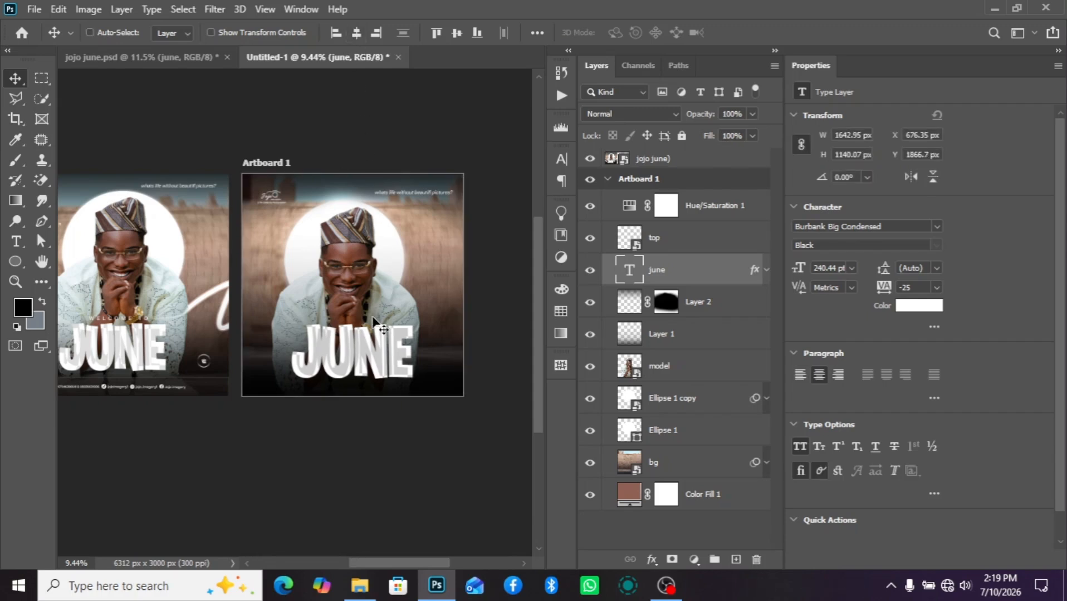
{"action": "left_click_drag", "start_coordinate": [372, 317], "coordinate": [370, 317]}
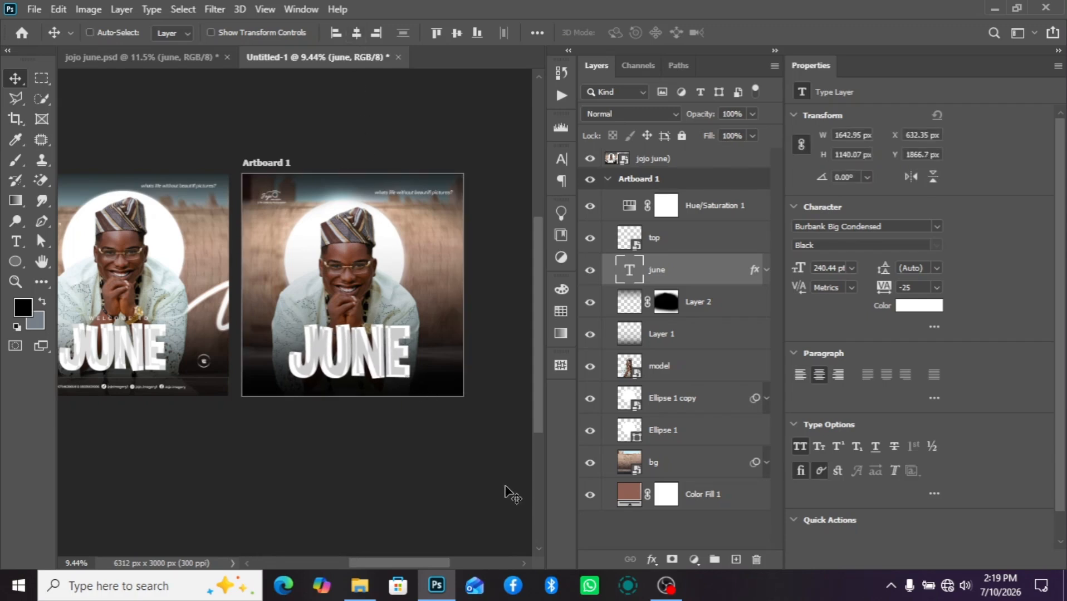
Step: Nudge the white JUNE title left to X 621.35 px, and add a separate "june" text above it beside the model
{"action": "key", "text": "shift+Left"}
{"action": "key", "text": "Left"}
{"action": "left_click", "coordinate": [735, 560]}
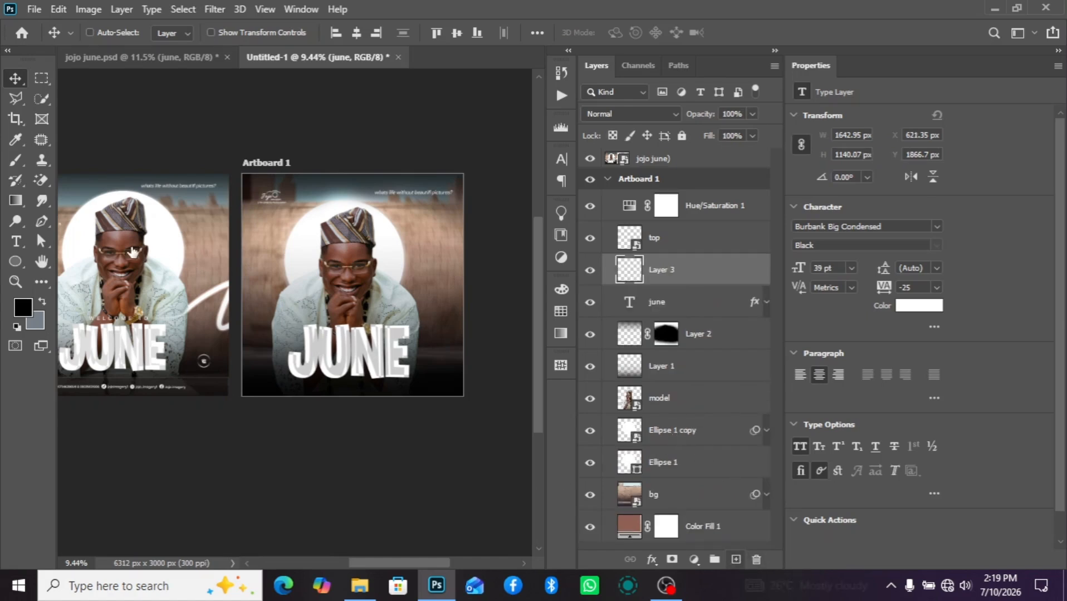
{"action": "left_click", "coordinate": [16, 241]}
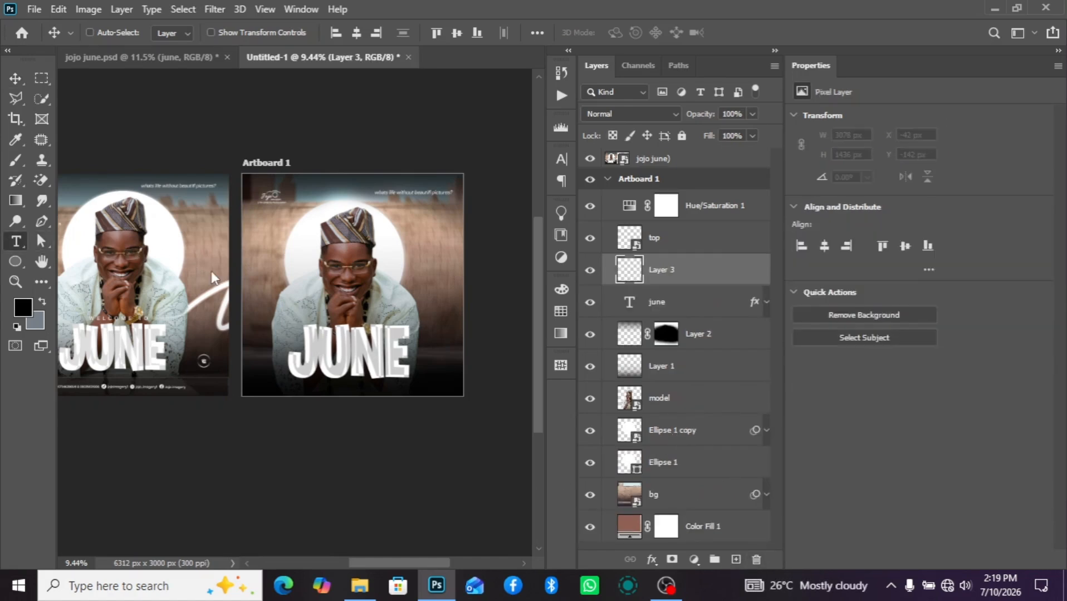
{"action": "left_click", "coordinate": [266, 259]}
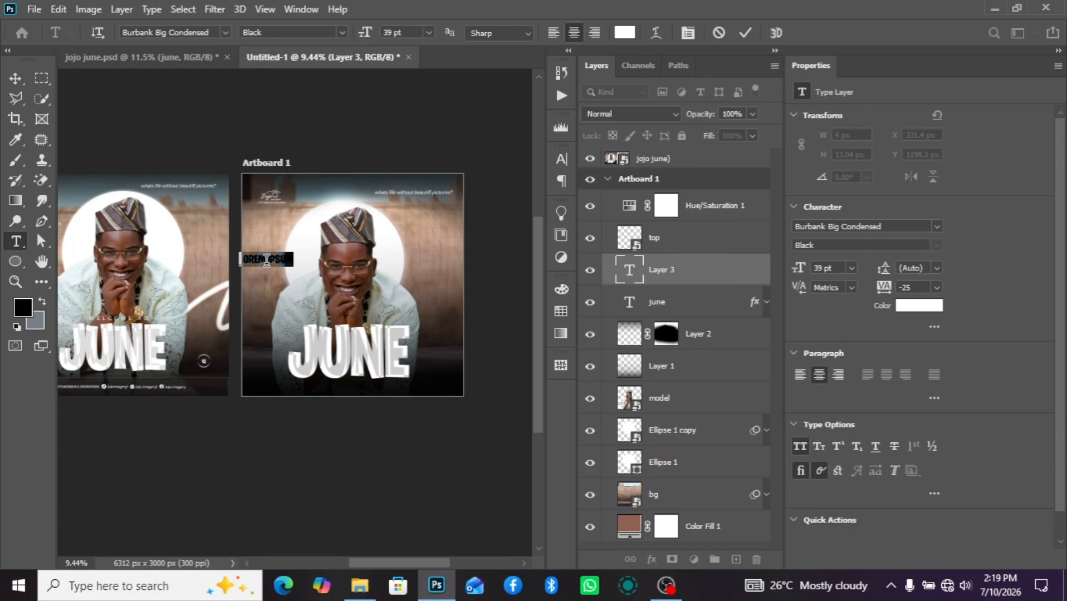
{"action": "type", "text": "june"}
Step: Set the new june text's font to Autograf PERSONAL USE ONLY Regular
{"action": "left_click", "coordinate": [936, 226]}
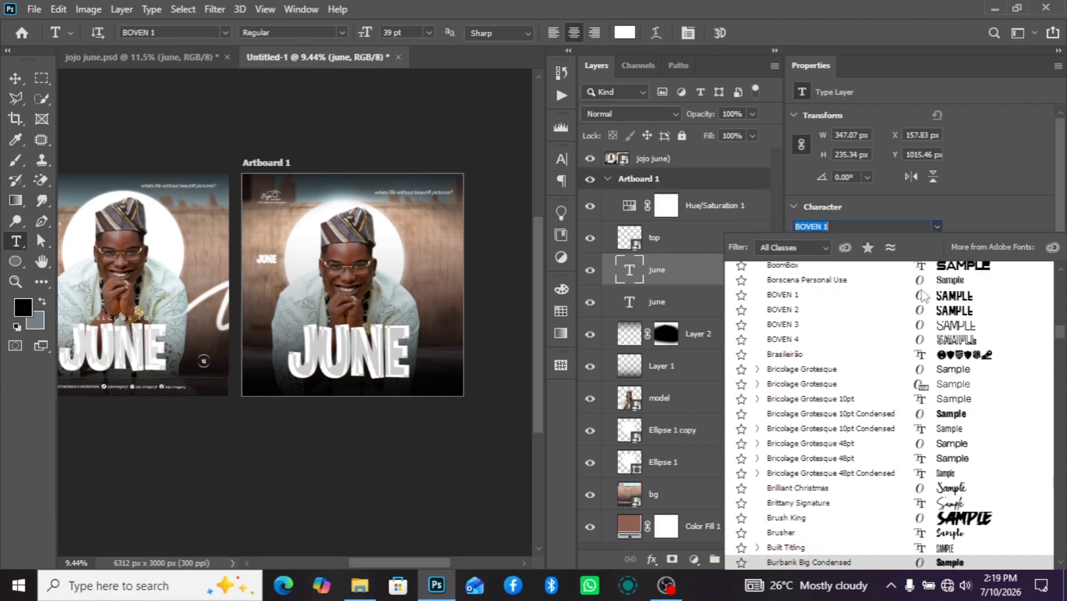
{"action": "type", "text": "au"}
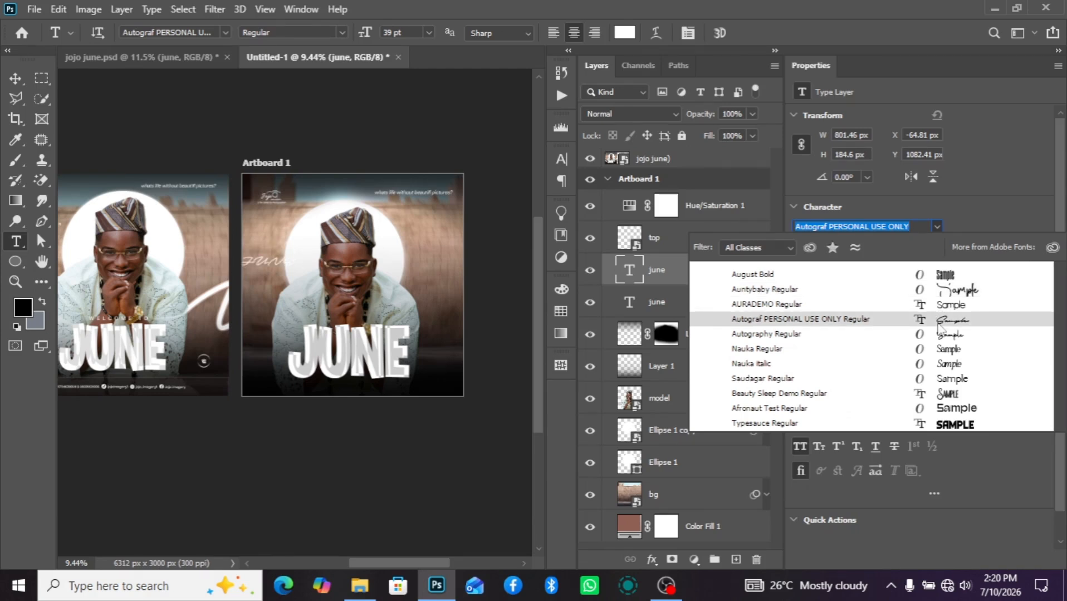
{"action": "left_click", "coordinate": [937, 321]}
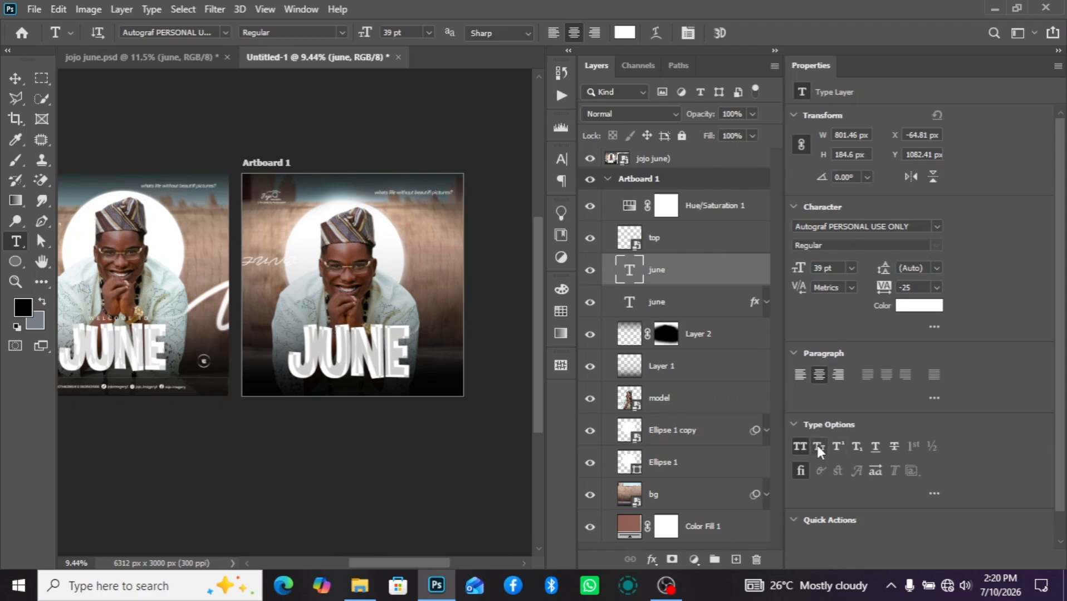
Step: Move the script june text to the artboard's upper right and scale it to about 377%, spanning nearly the artboard's full width
{"action": "left_click", "coordinate": [15, 78]}
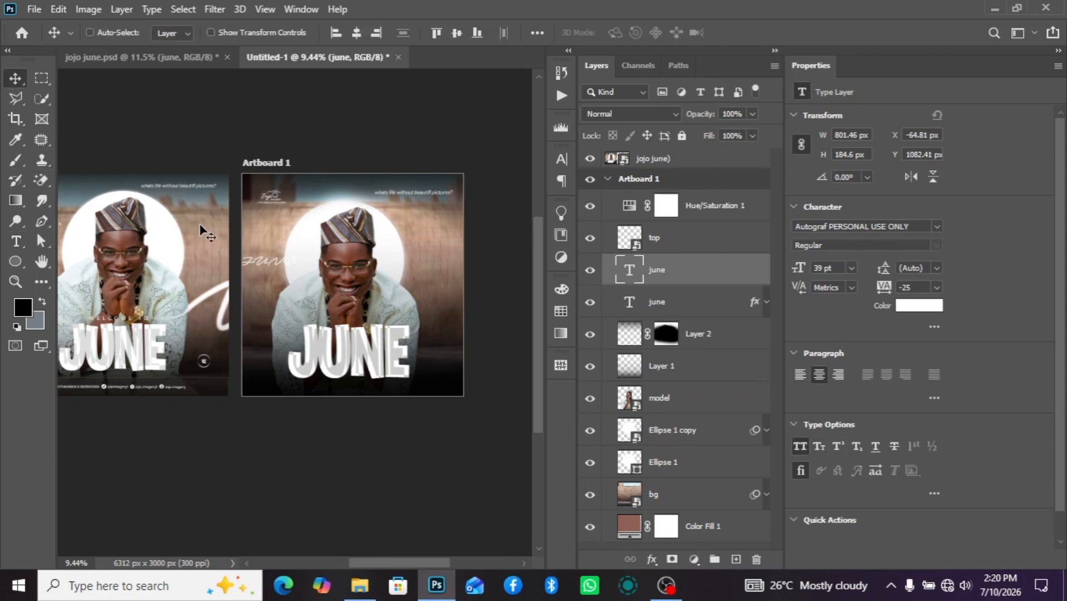
{"action": "left_click_drag", "start_coordinate": [261, 262], "coordinate": [397, 224]}
{"action": "left_click_drag", "start_coordinate": [433, 222], "coordinate": [421, 228]}
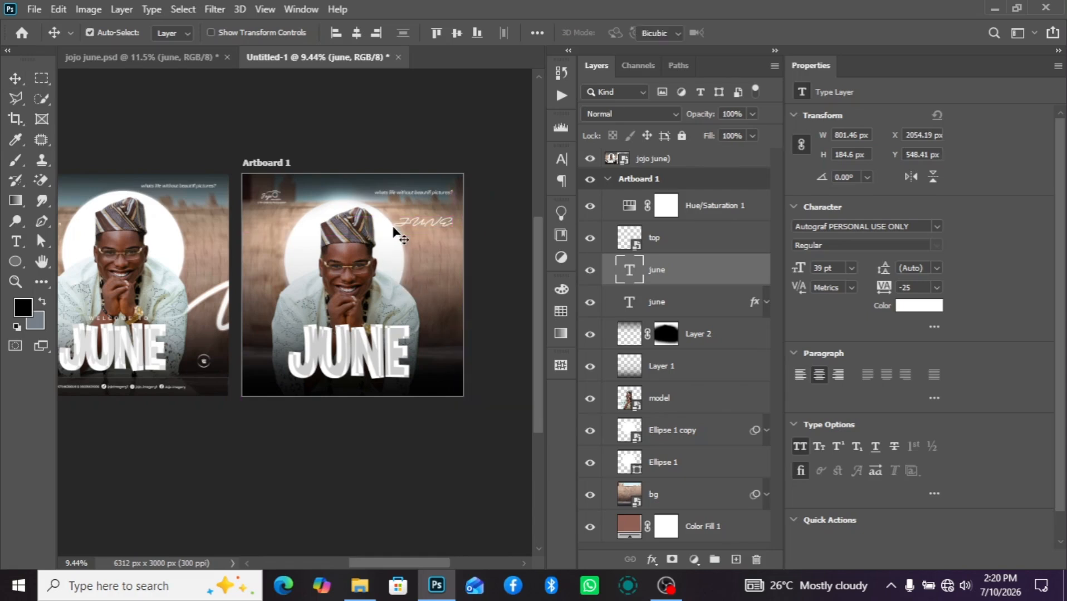
{"action": "key", "text": "ctrl+t"}
{"action": "left_click_drag", "start_coordinate": [354, 255], "coordinate": [231, 266]}
{"action": "key", "text": "Return"}
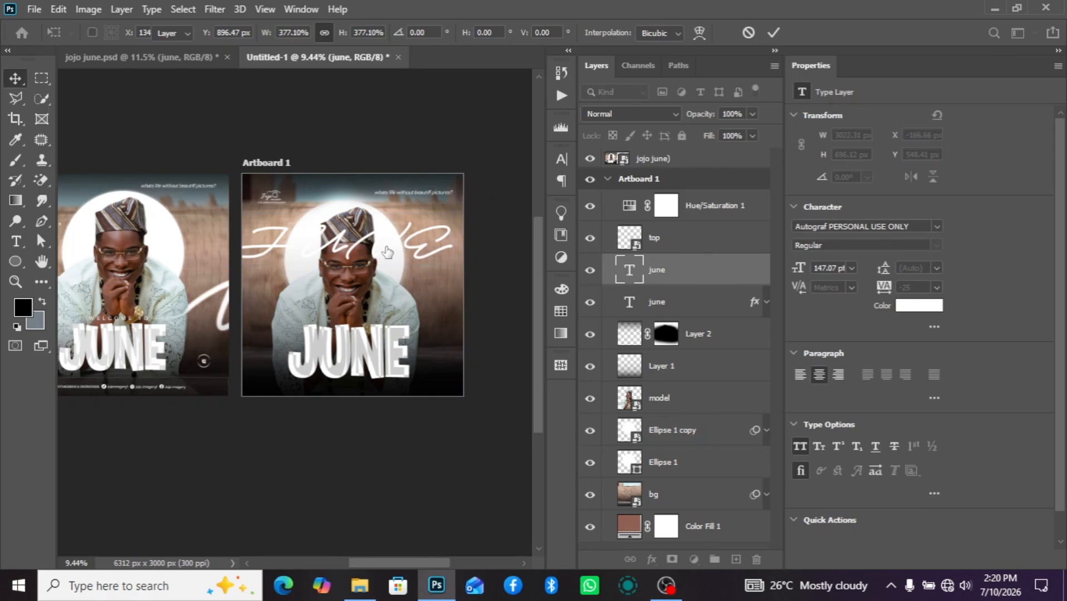
Step: Place the script june layer directly above the bg layer, behind the ellipses and model, and position it at about X 0.34, Y 1242.41 px
{"action": "left_click_drag", "start_coordinate": [389, 273], "coordinate": [390, 303]}
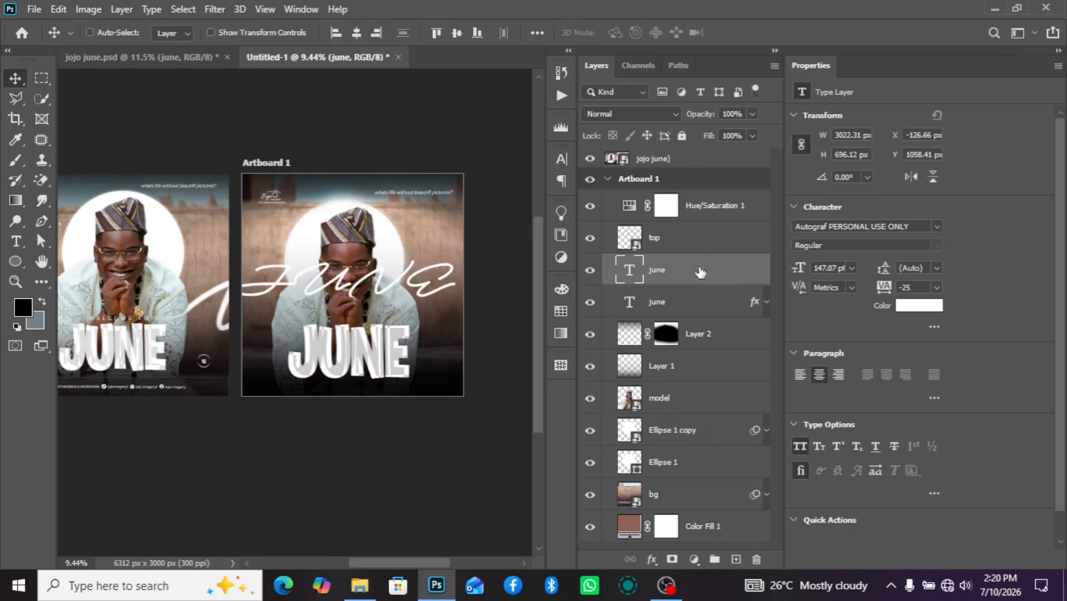
{"action": "left_click_drag", "start_coordinate": [684, 281], "coordinate": [672, 477]}
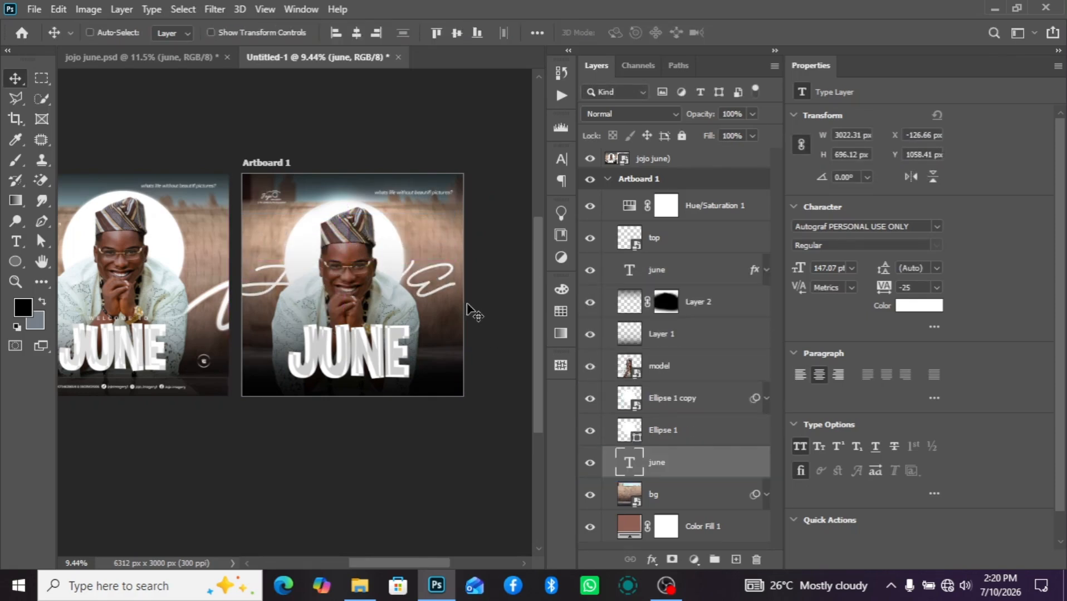
{"action": "left_click_drag", "start_coordinate": [434, 280], "coordinate": [442, 293]}
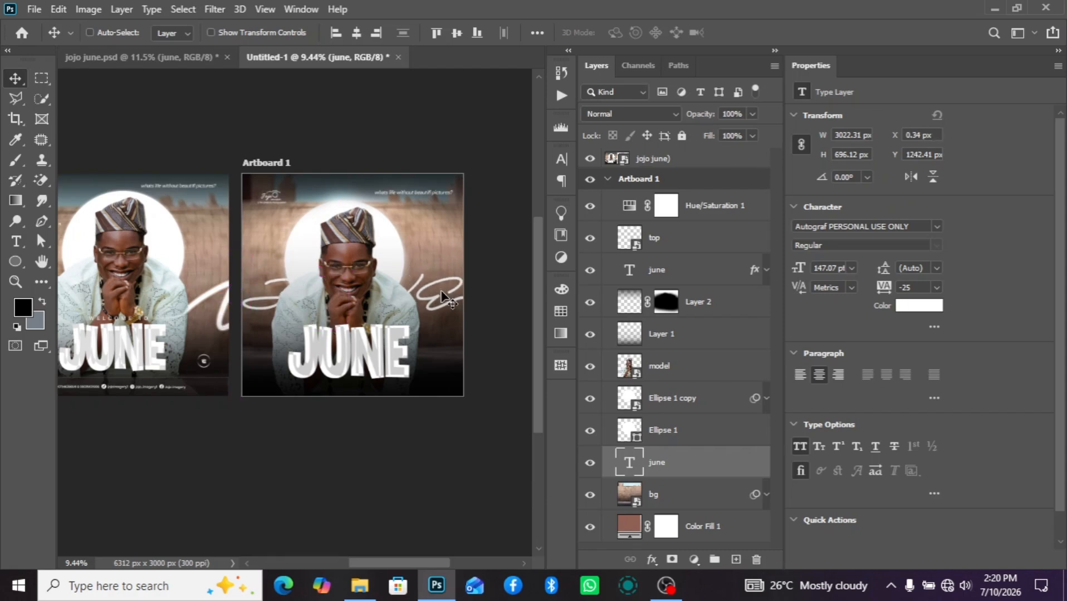
Step: Enlarge the script june text to about 125.3% and reposition it behind the model at about X -510.27, Y 1162.3 px
{"action": "key", "text": "ctrl+t"}
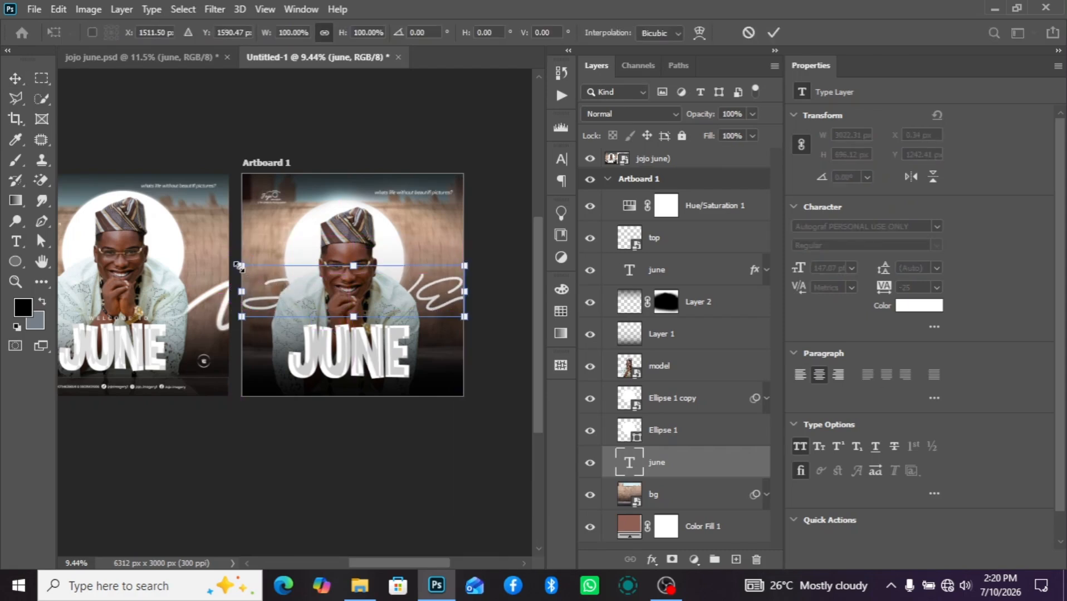
{"action": "left_click_drag", "start_coordinate": [239, 266], "coordinate": [186, 252]}
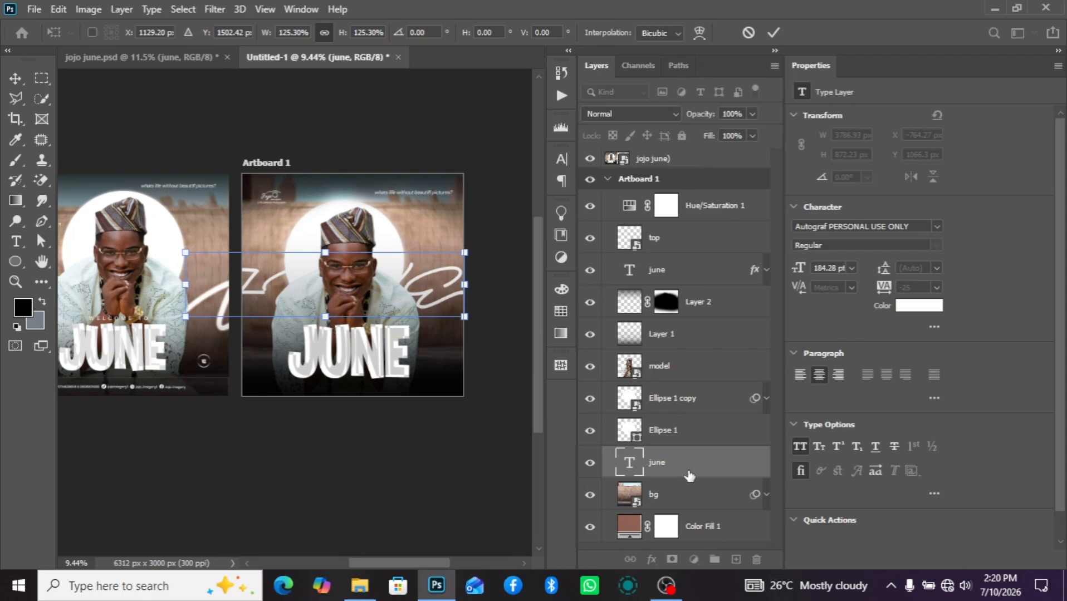
{"action": "key", "text": "Return"}
{"action": "left_click_drag", "start_coordinate": [426, 302], "coordinate": [439, 309]}
Step: Add a white Outer Glow to the script june layer with Linear Dodge (Add), 20% opacity, 66% spread and 16 px size
{"action": "left_click", "coordinate": [652, 560]}
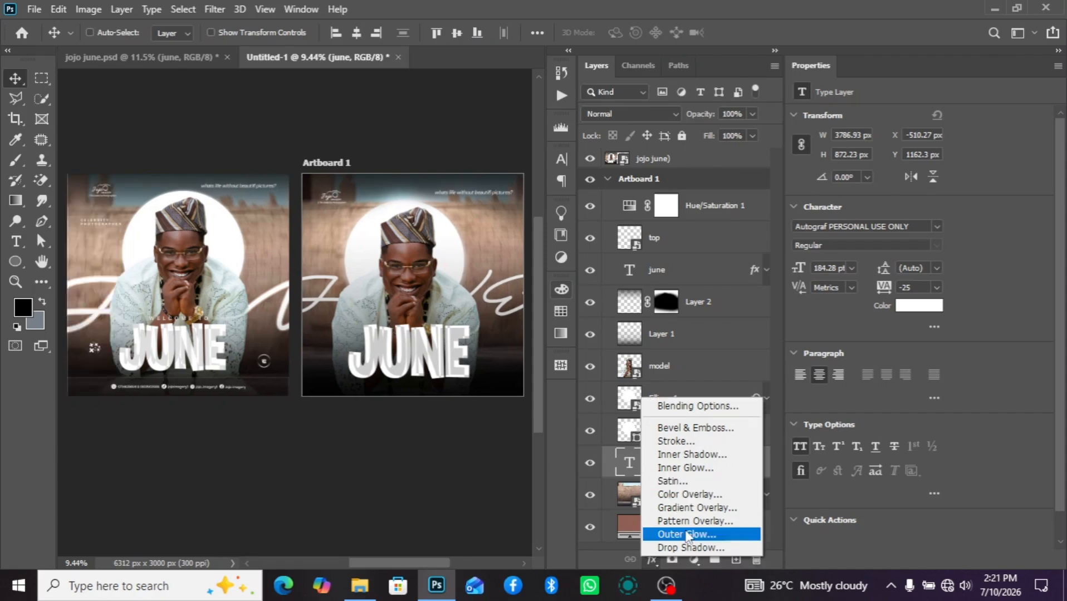
{"action": "left_click", "coordinate": [685, 532]}
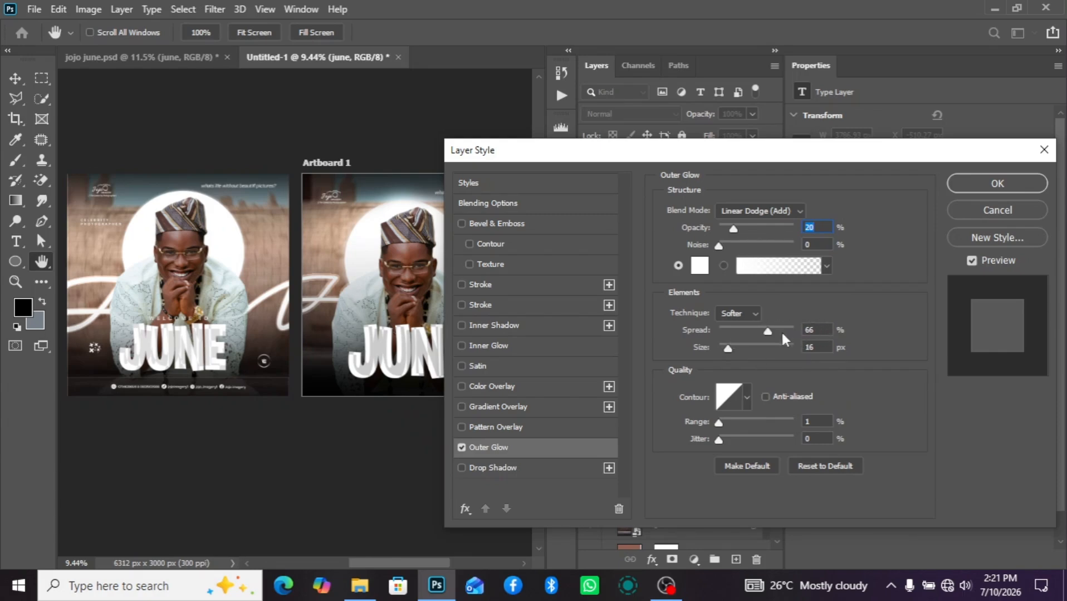
{"action": "left_click", "coordinate": [998, 183]}
{"action": "scroll", "coordinate": [423, 329], "scroll_direction": "down", "scroll_amount": 2}
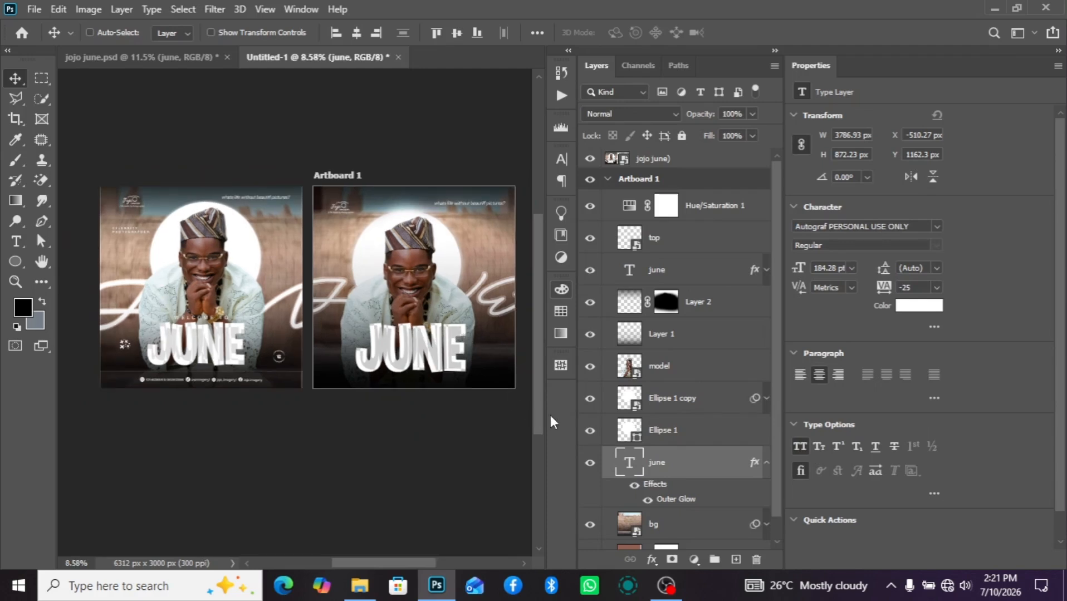
Step: Raise the script june layer's Outer Glow opacity to 43% and collapse its effects list
{"action": "double_click", "coordinate": [671, 500]}
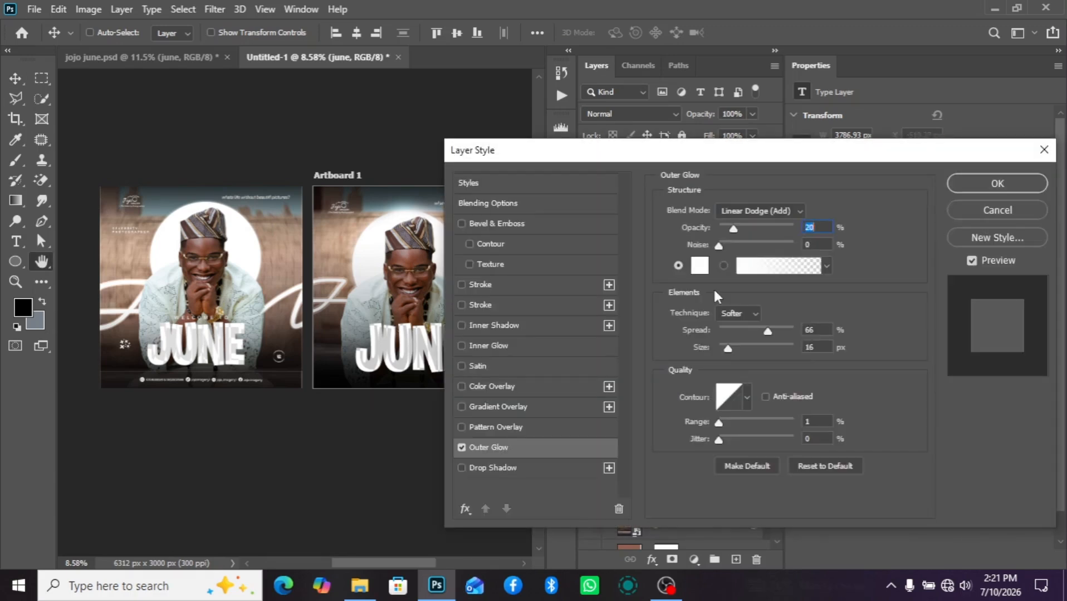
{"action": "mouse_move", "coordinate": [736, 229]}
{"action": "left_mouse_down"}
{"action": "mouse_move", "coordinate": [763, 233]}
{"action": "mouse_move", "coordinate": [751, 236]}
{"action": "left_mouse_up"}
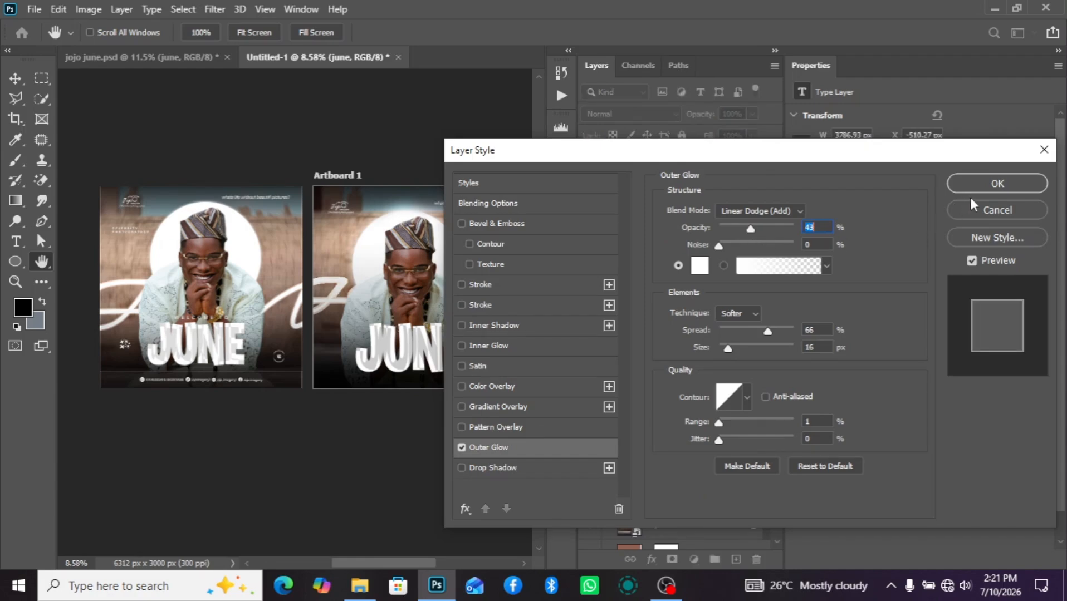
{"action": "left_click", "coordinate": [981, 185]}
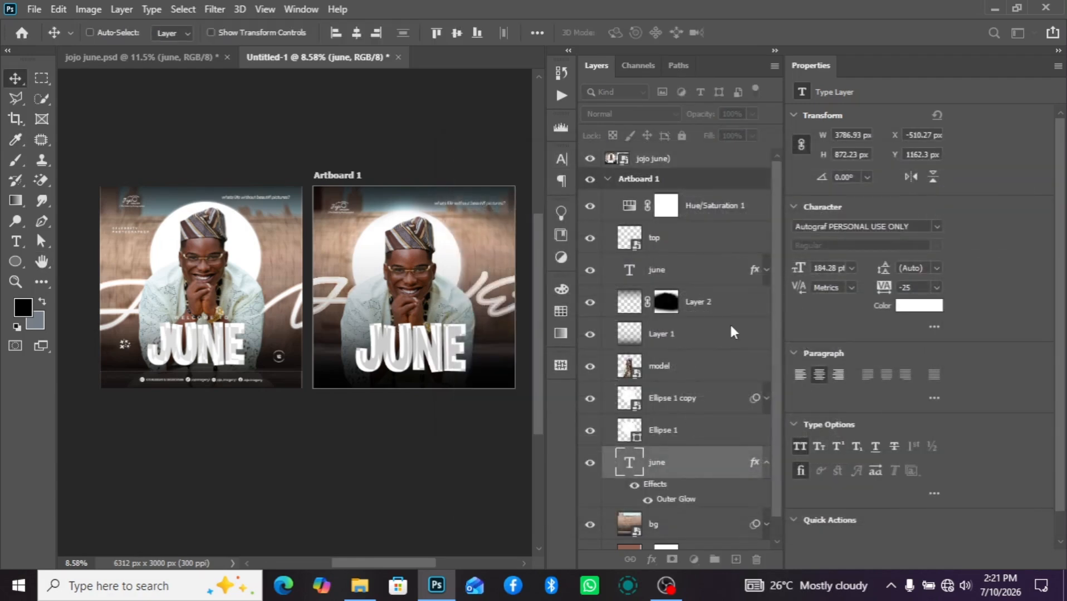
{"action": "left_click", "coordinate": [768, 463]}
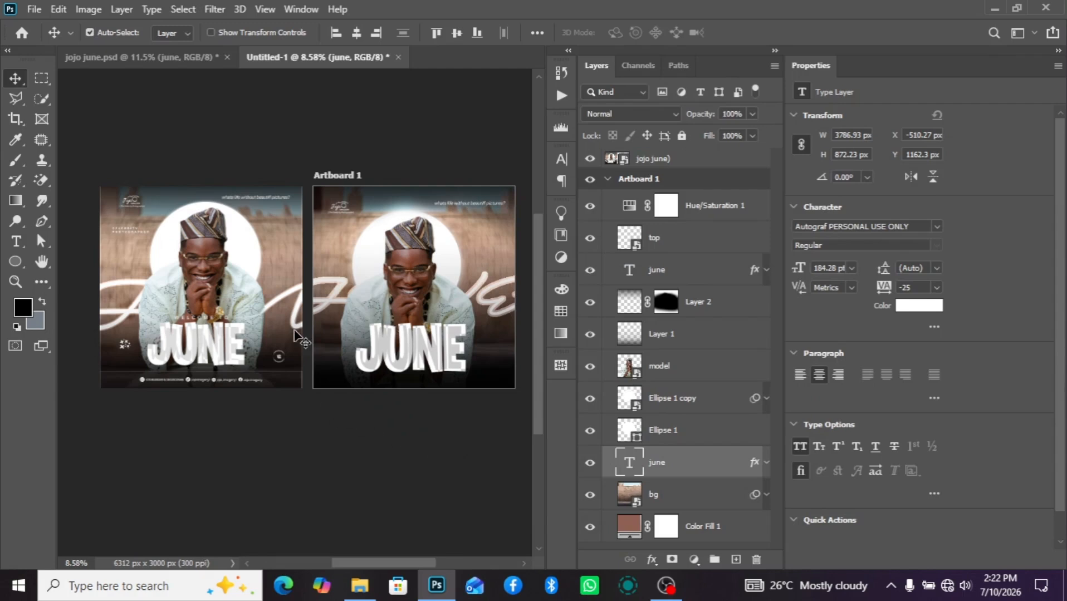
Step: Scale the script june text to about 131.63% and shift it to about X -544.16, Y 1022.4 px behind the model
{"action": "key", "text": "ctrl+t"}
{"action": "left_click_drag", "start_coordinate": [283, 266], "coordinate": [213, 192]}
{"action": "key", "text": "Return"}
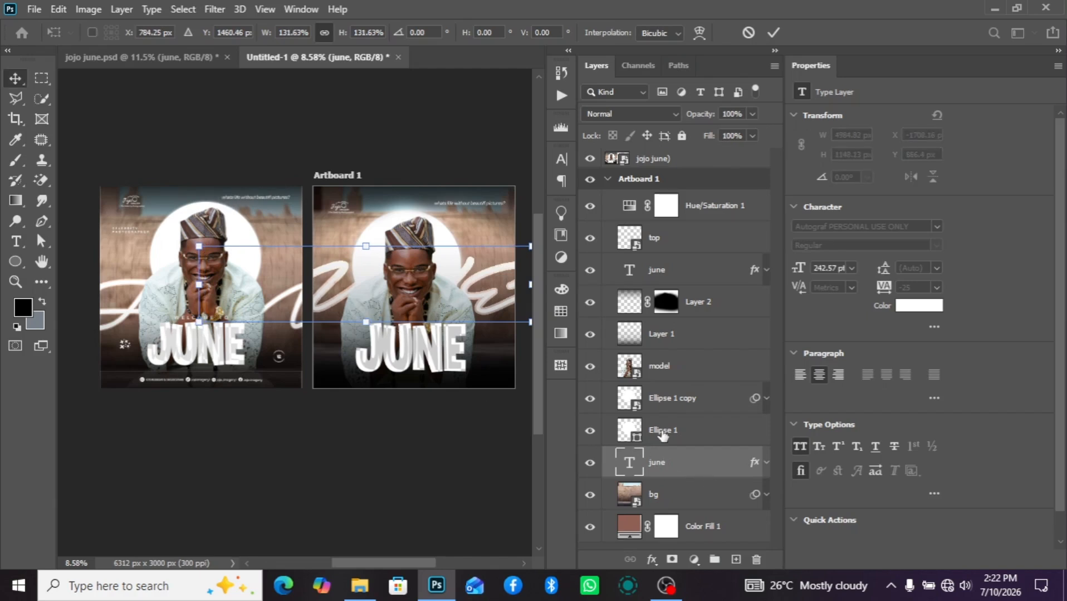
{"action": "mouse_move", "coordinate": [492, 304]}
{"action": "left_mouse_down"}
{"action": "mouse_move", "coordinate": [485, 312]}
{"action": "mouse_move", "coordinate": [477, 301]}
{"action": "mouse_move", "coordinate": [533, 304]}
{"action": "mouse_move", "coordinate": [511, 300]}
{"action": "left_mouse_up"}
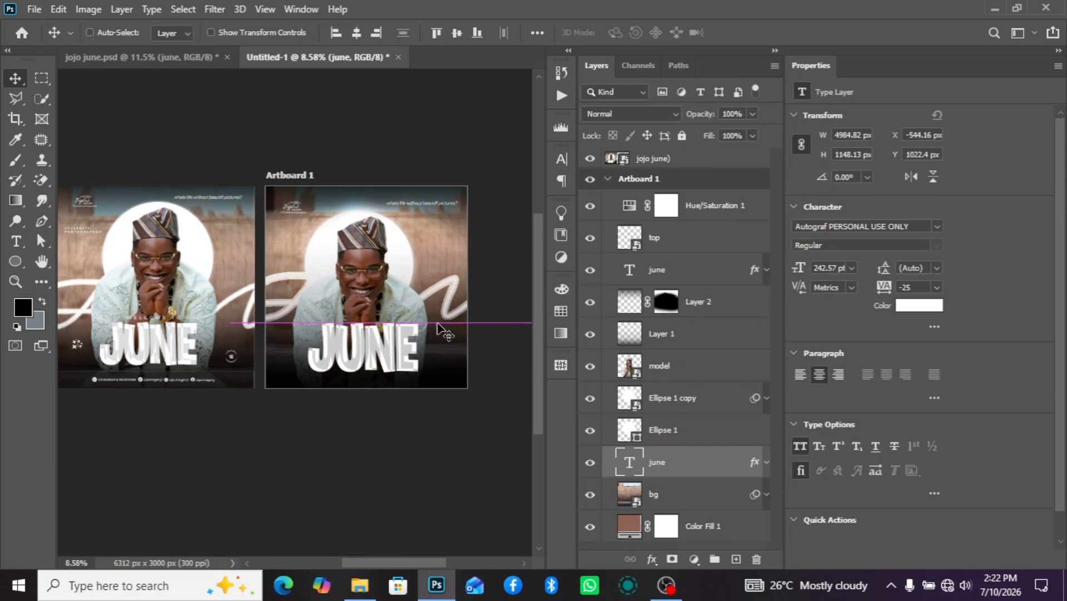
Step: Merge copies of all layers from Color Fill 1 to Hue/Saturation 1 into a new top layer and convert it to a smart object
{"action": "scroll", "coordinate": [424, 351], "scroll_direction": "down", "scroll_amount": 3}
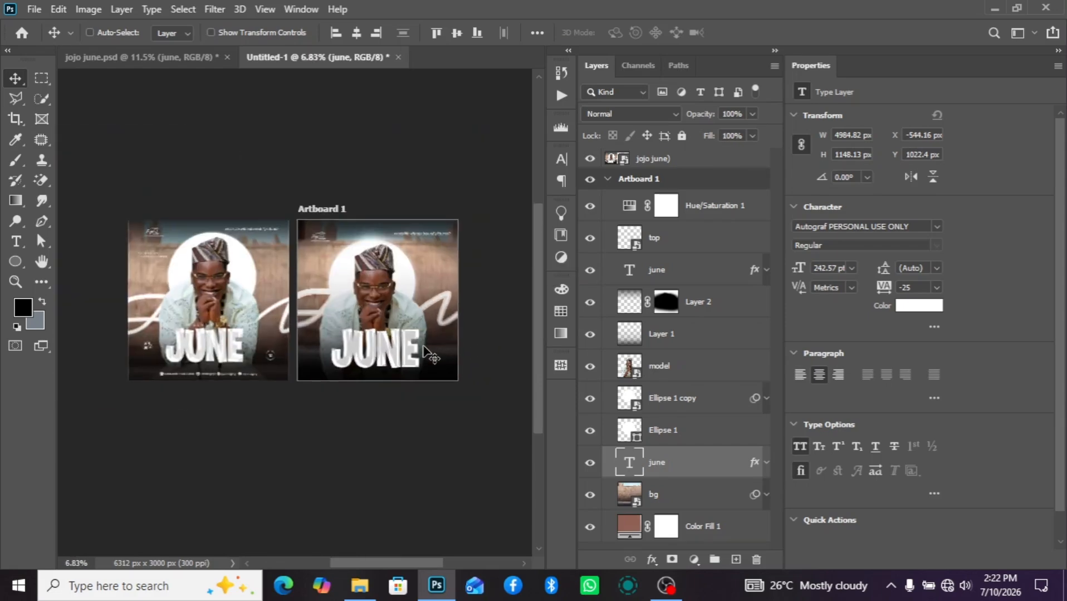
{"action": "scroll", "coordinate": [409, 323], "scroll_direction": "up", "scroll_amount": 3}
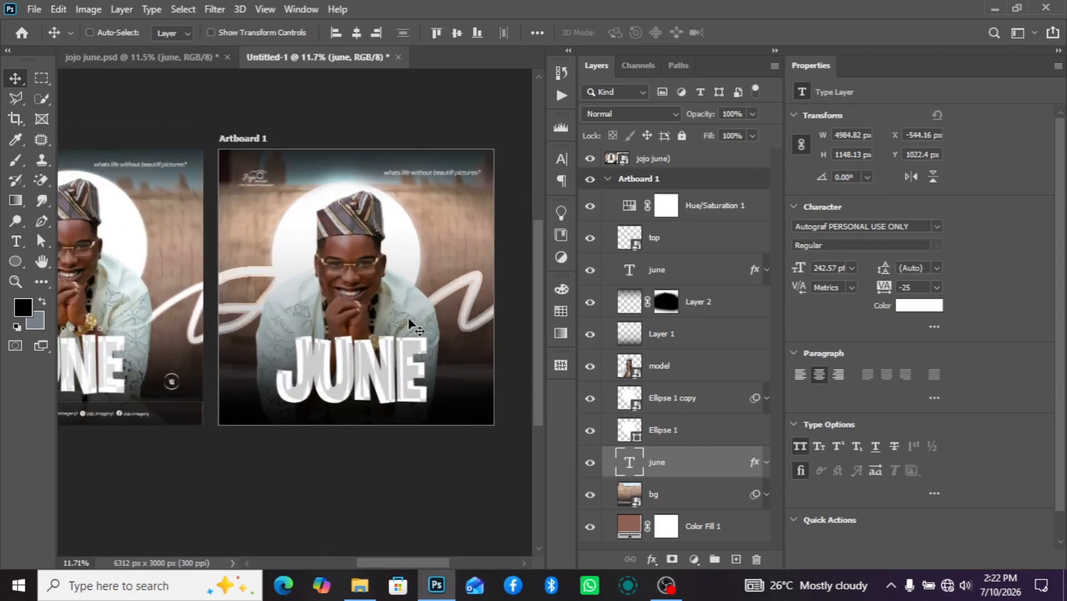
{"action": "scroll", "coordinate": [407, 317], "scroll_direction": "down", "scroll_amount": 2}
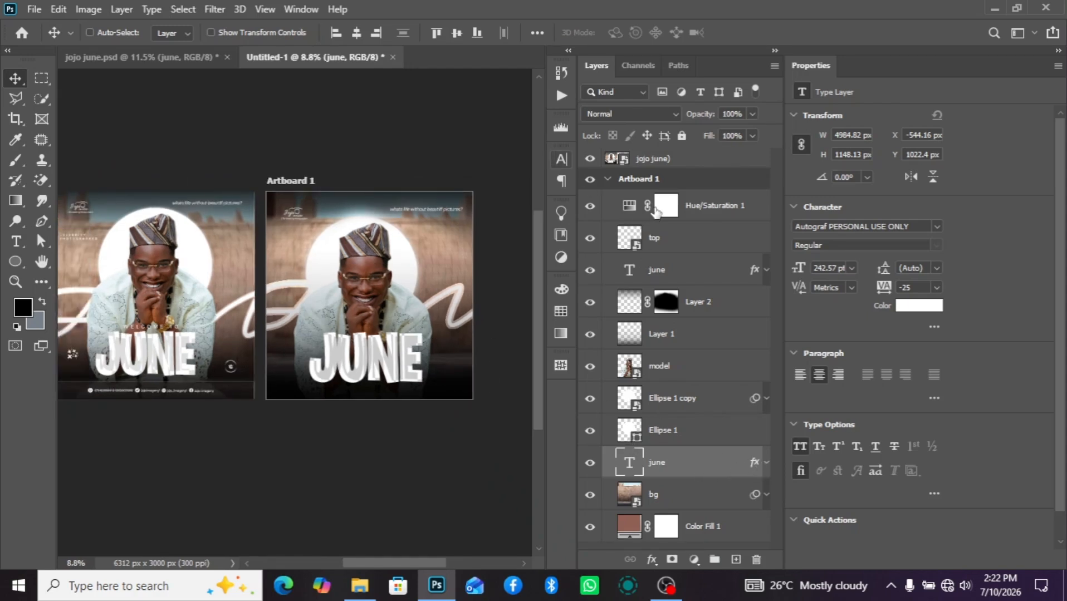
{"action": "left_click", "coordinate": [674, 217]}
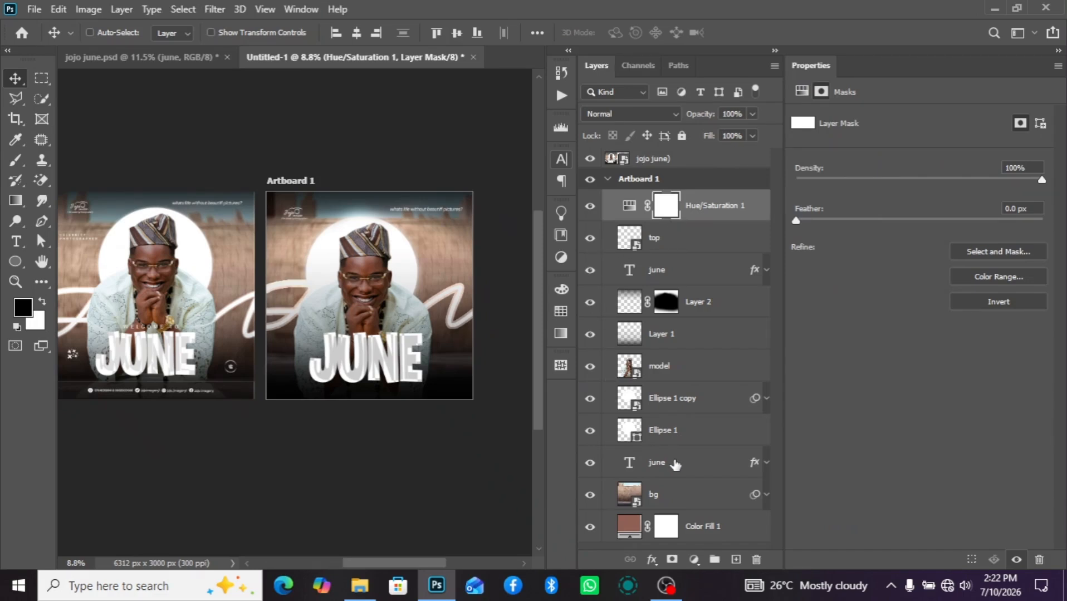
{"action": "scroll", "coordinate": [688, 483], "scroll_direction": "down", "scroll_amount": 2}
{"action": "left_click", "coordinate": [707, 536]}
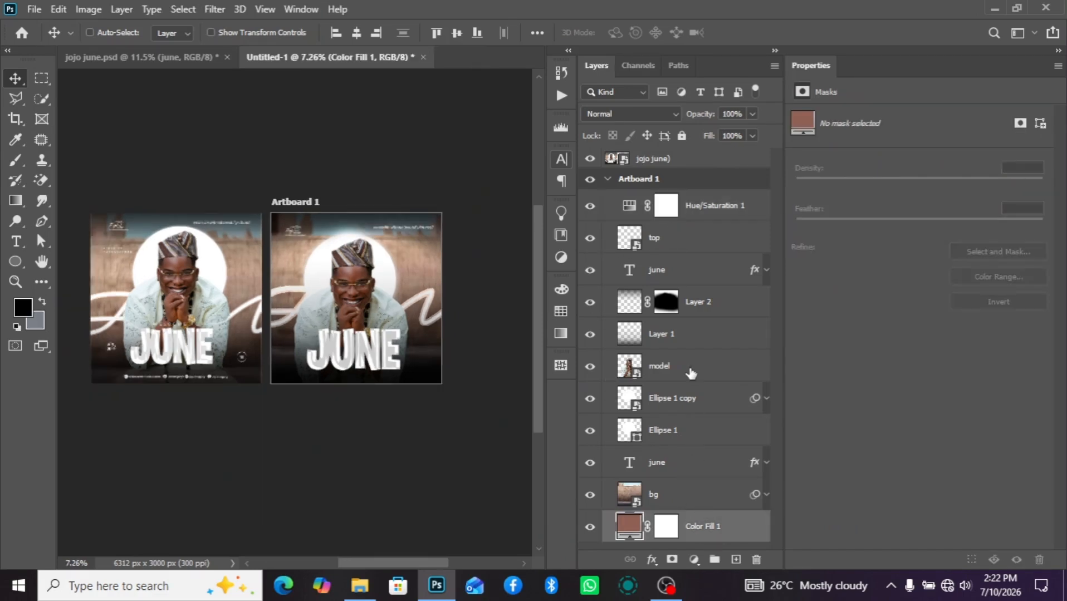
{"action": "left_click", "coordinate": [700, 216], "text": "shift"}
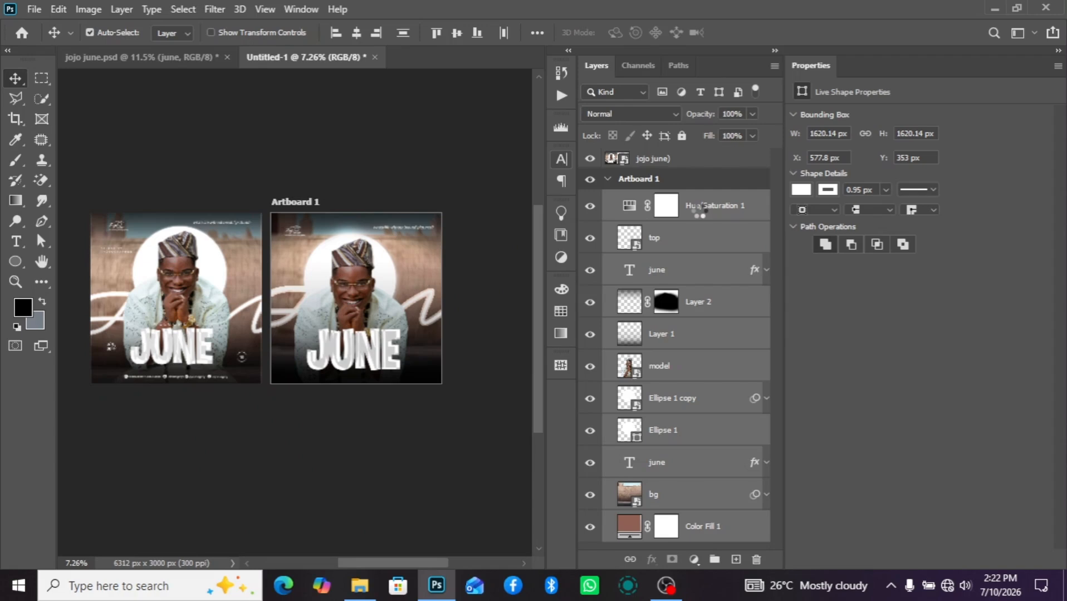
{"action": "key", "text": "ctrl+alt+shift+e"}
{"action": "right_click", "coordinate": [700, 216]}
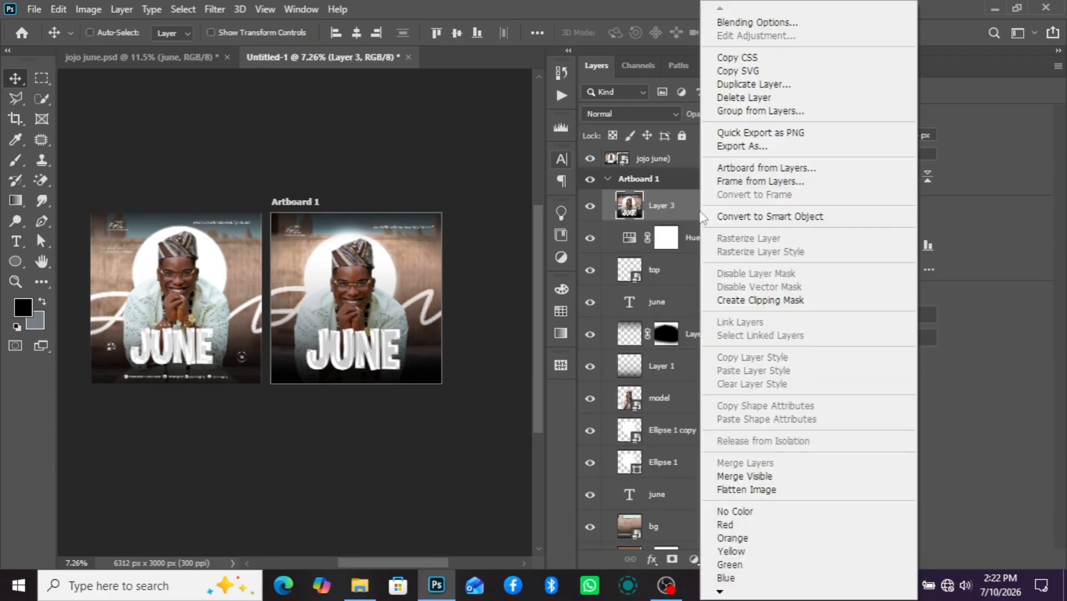
{"action": "left_click", "coordinate": [741, 214]}
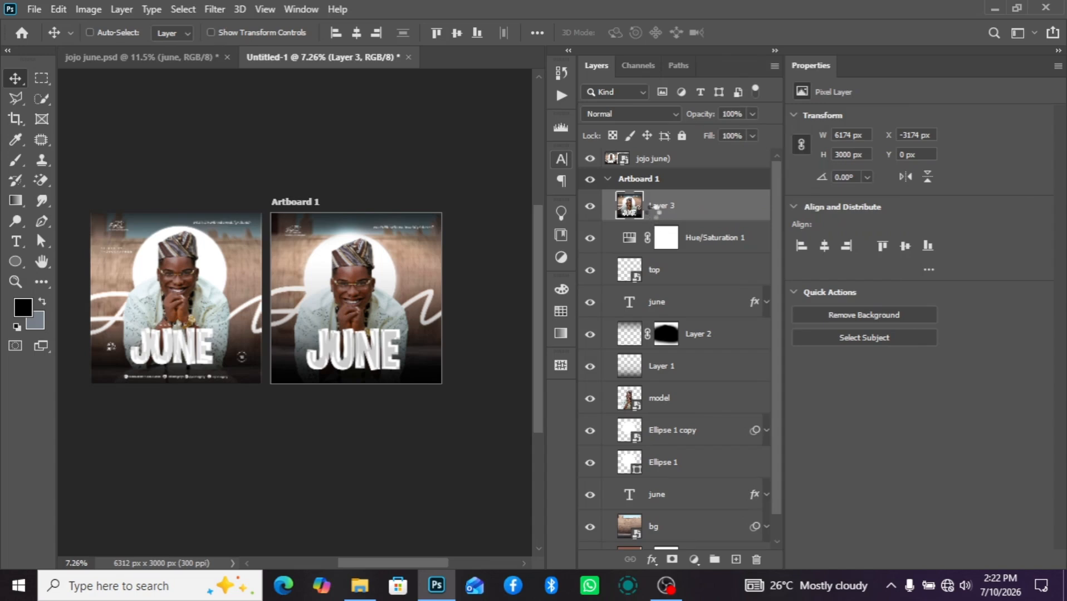
Step: Apply the Glass filter to Layer 3 with Distortion 13, Smoothness 11, Blocks texture and 133% scaling, and collapse its smart filter list
{"action": "left_click", "coordinate": [214, 9]}
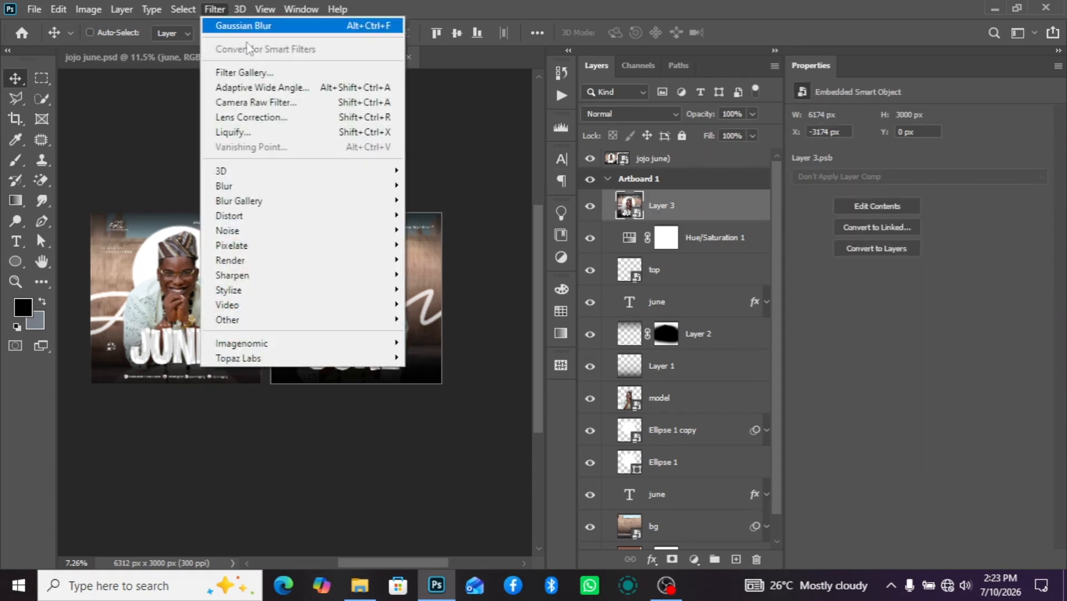
{"action": "left_click", "coordinate": [271, 73]}
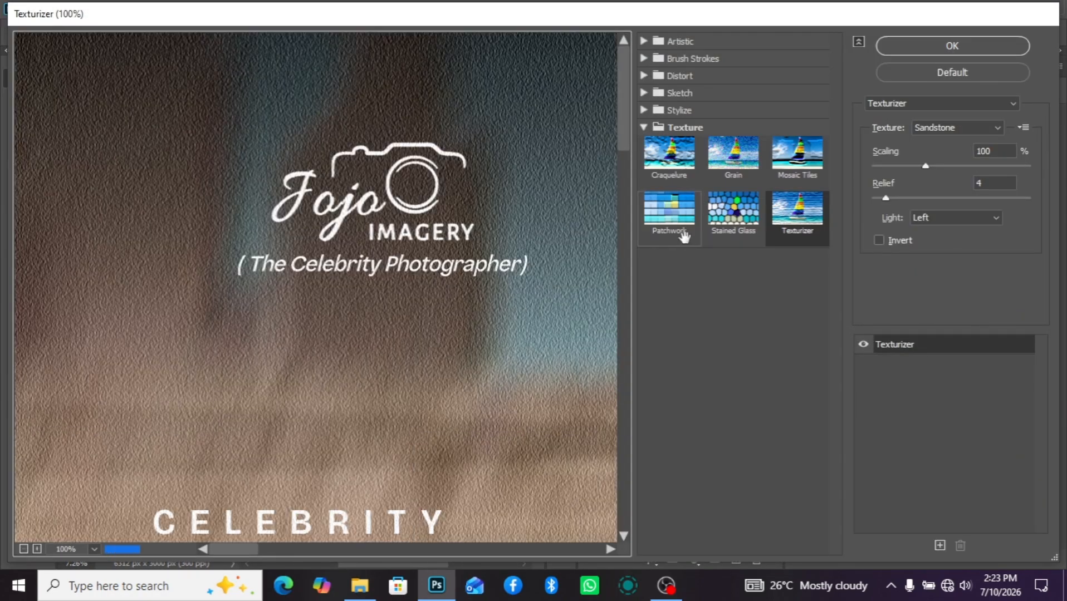
{"action": "key", "text": "alt"}
{"action": "key", "text": "ctrl+0"}
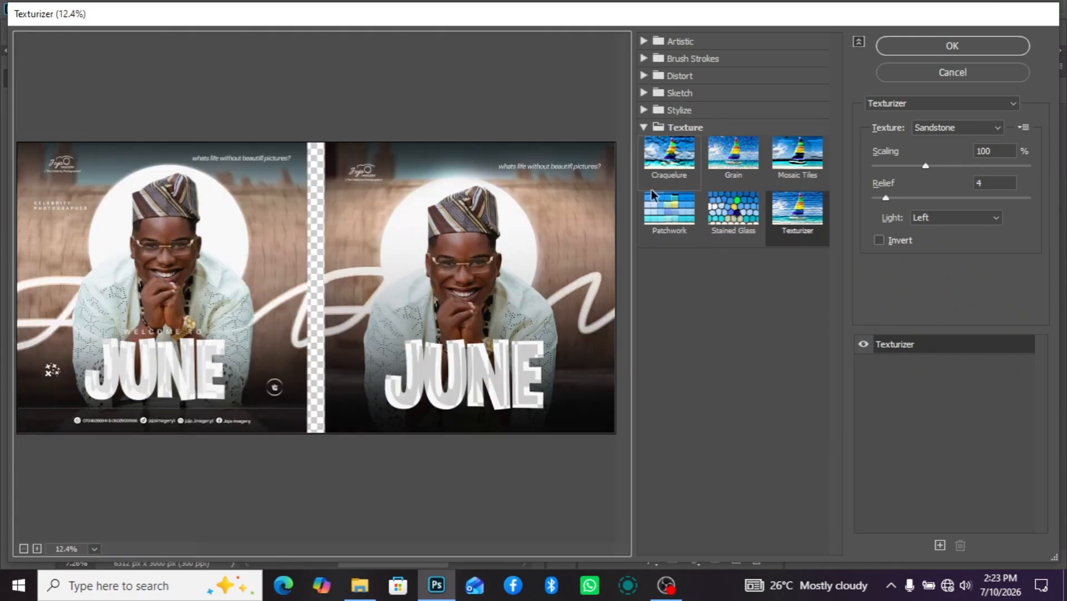
{"action": "left_click", "coordinate": [693, 109]}
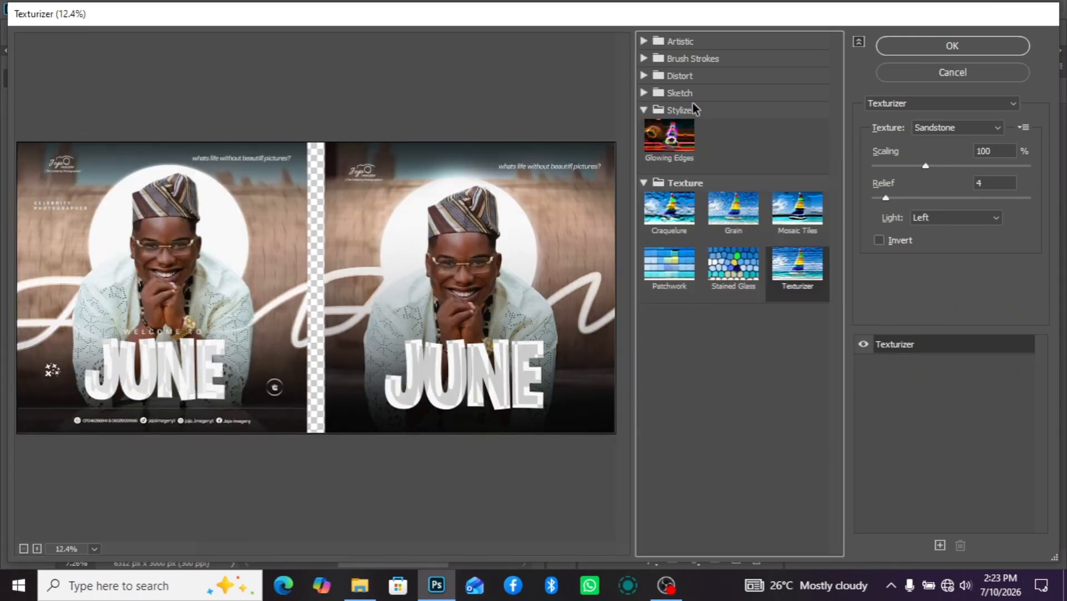
{"action": "left_click", "coordinate": [693, 110]}
{"action": "left_click", "coordinate": [694, 93]}
{"action": "left_click", "coordinate": [680, 77]}
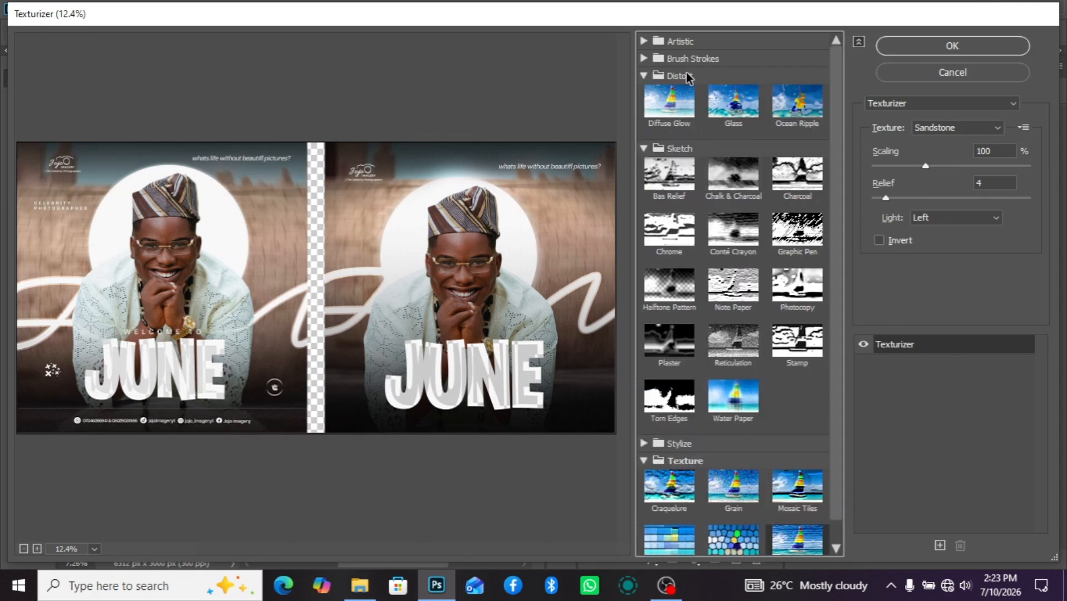
{"action": "left_click", "coordinate": [735, 109]}
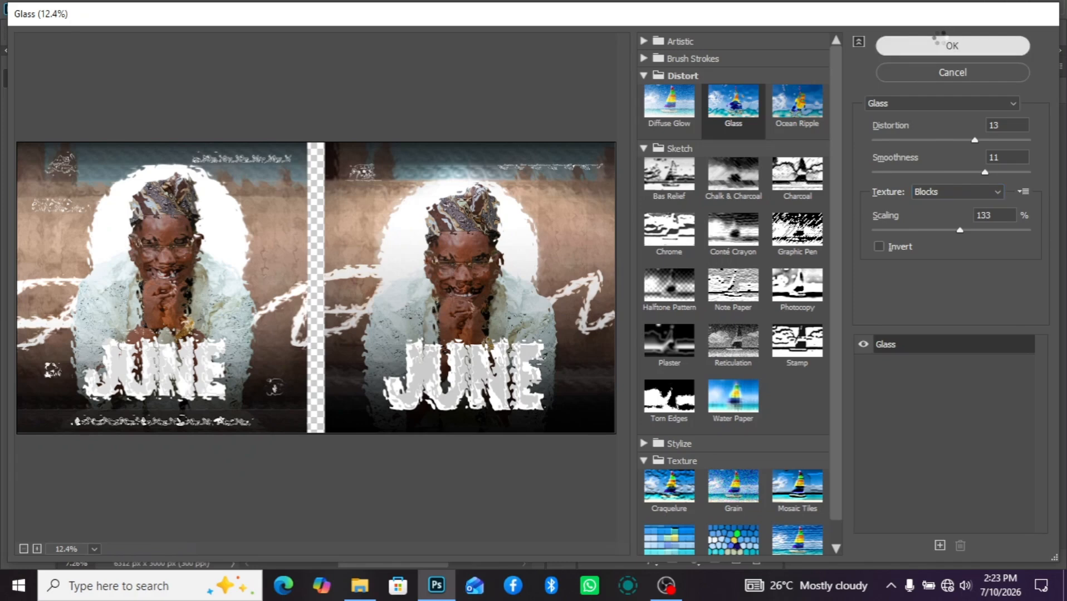
{"action": "left_click", "coordinate": [941, 45]}
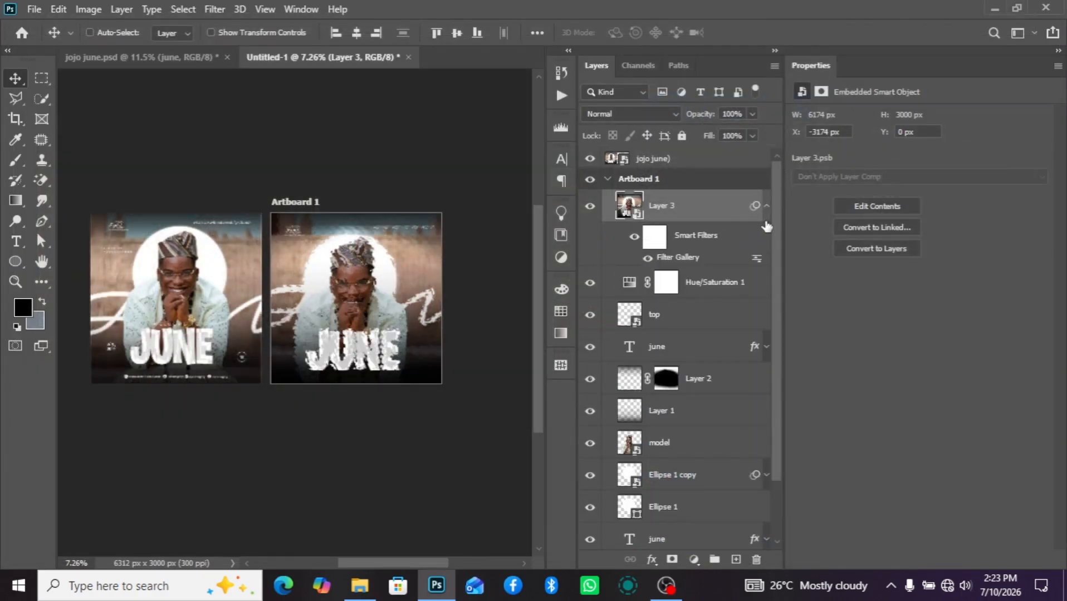
{"action": "left_click", "coordinate": [767, 207]}
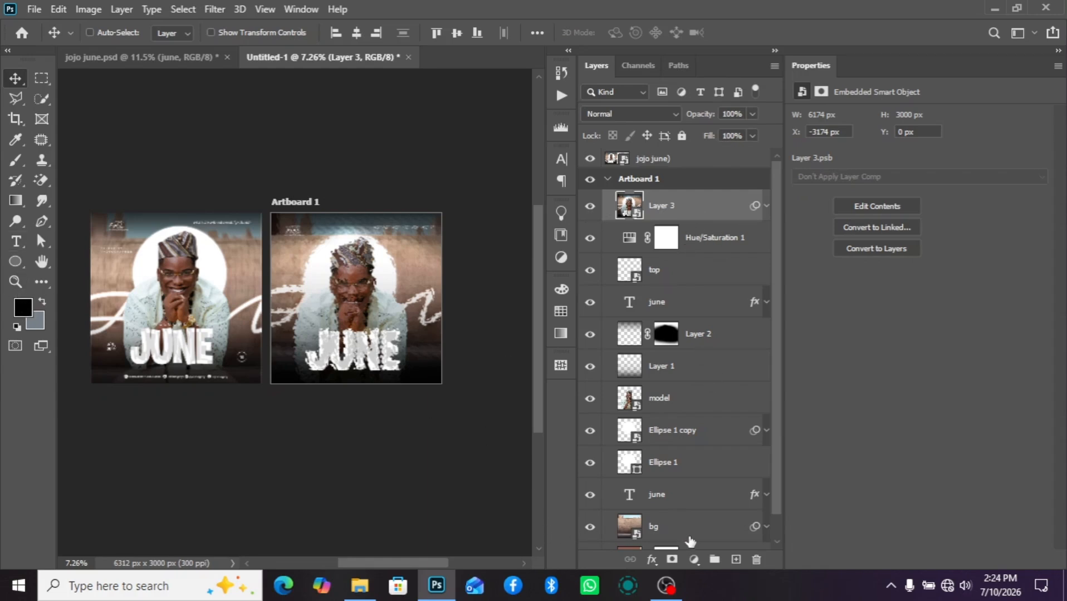
Step: Add a new layer above Layer 3 and draw a rectangle about 3810 x 691 px across the artboard's bottom edge
{"action": "left_click", "coordinate": [735, 559]}
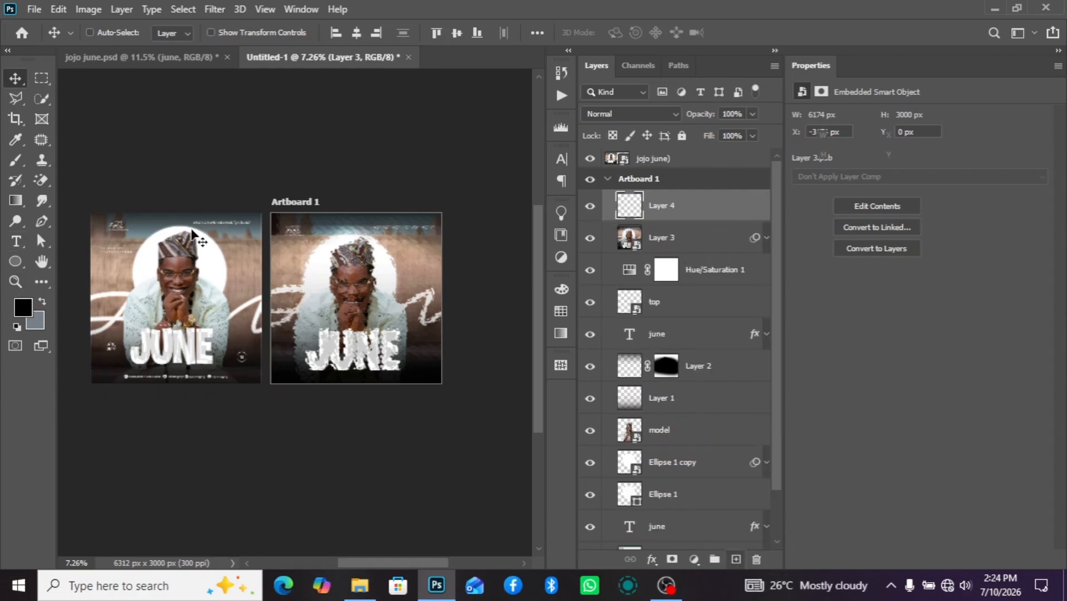
{"action": "left_click", "coordinate": [15, 261]}
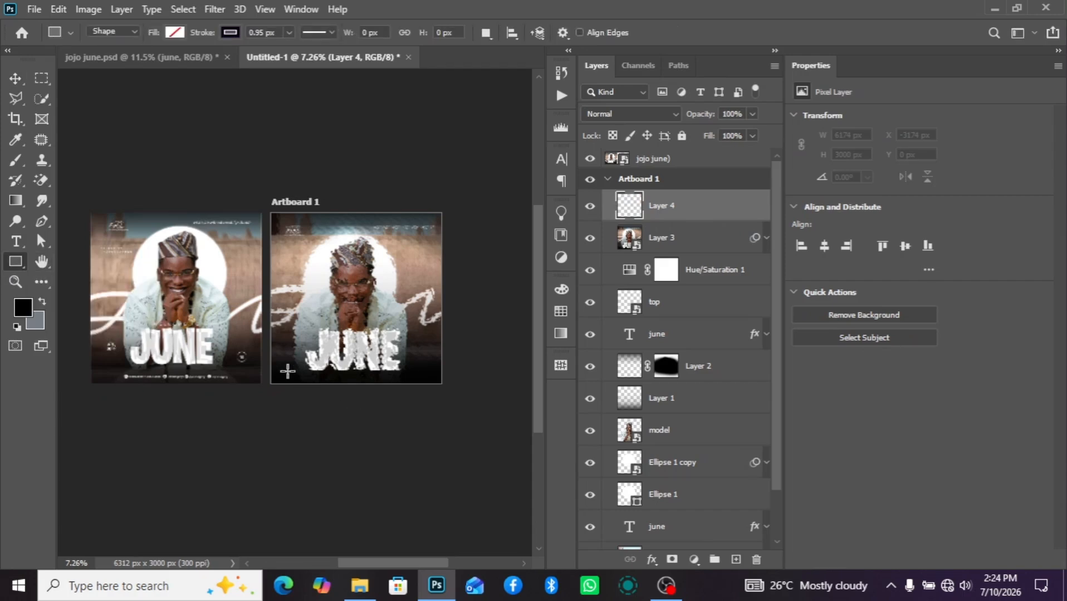
{"action": "scroll", "coordinate": [287, 371], "scroll_direction": "down", "scroll_amount": 1}
{"action": "left_click_drag", "start_coordinate": [267, 373], "coordinate": [445, 405]}
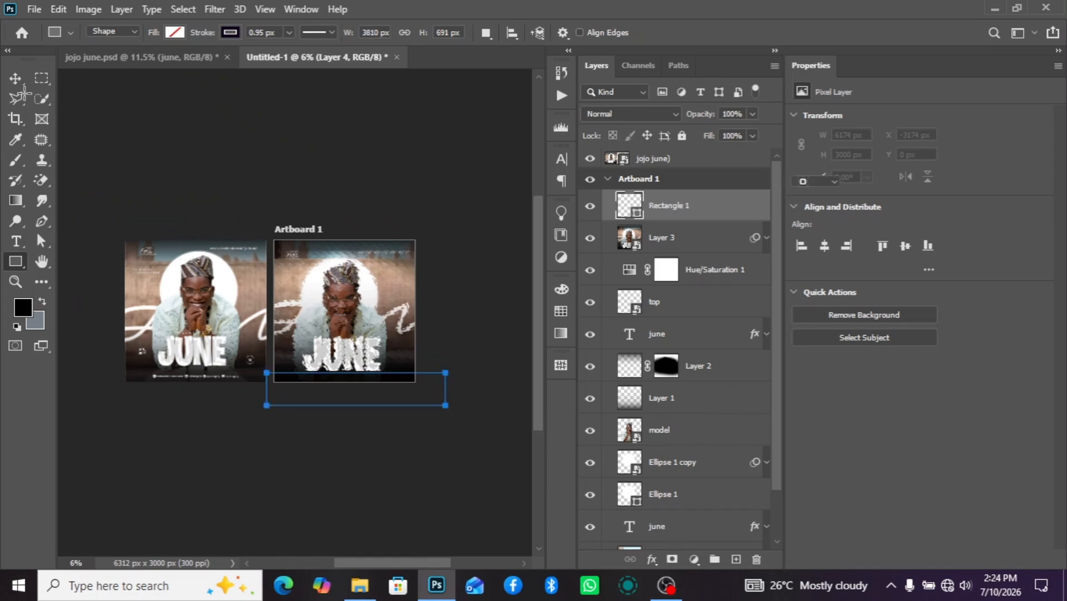
{"action": "left_click", "coordinate": [15, 79]}
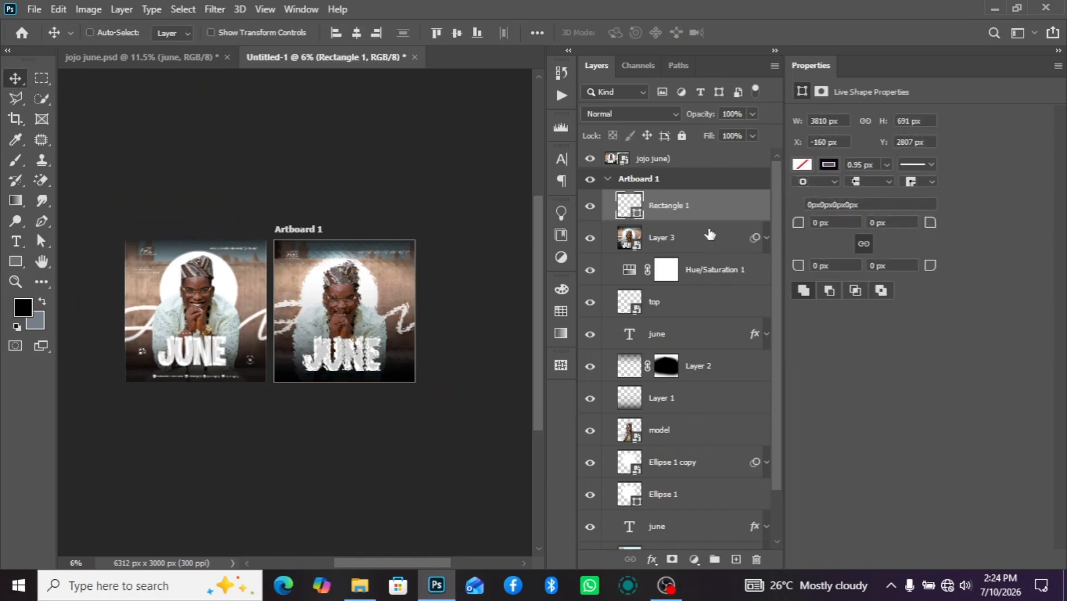
Step: Give Rectangle 1 a black fill and a white stroke
{"action": "left_click", "coordinate": [802, 164]}
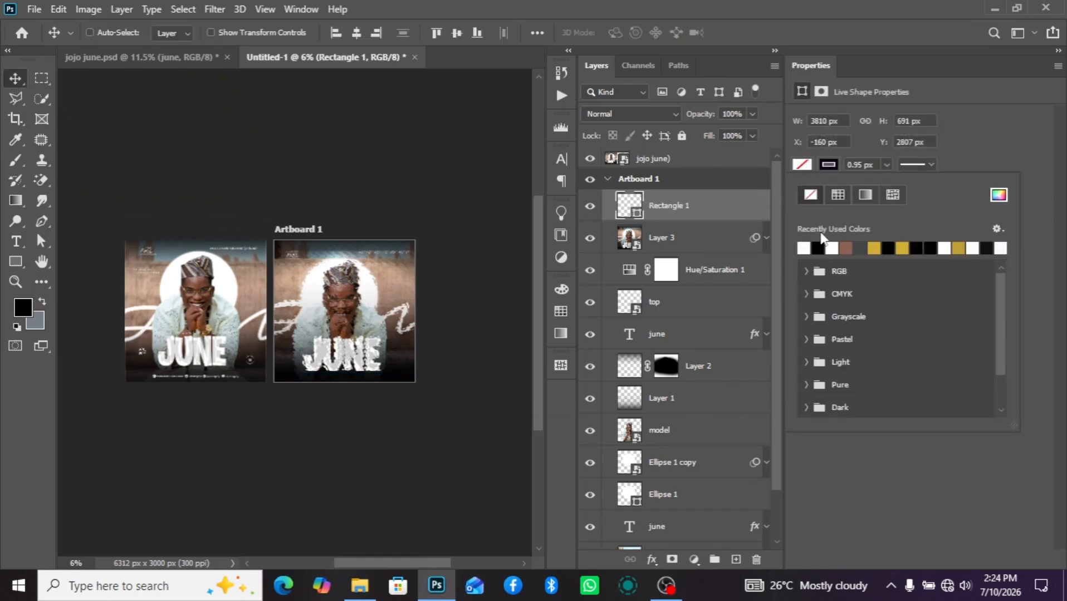
{"action": "left_click", "coordinate": [804, 248]}
{"action": "left_click", "coordinate": [823, 165]}
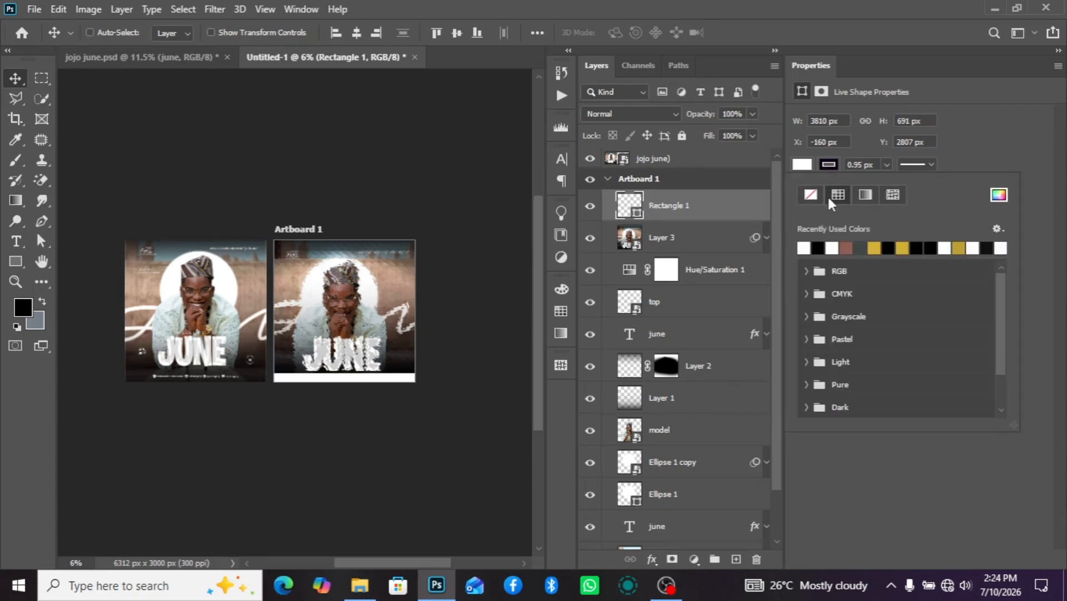
{"action": "left_click", "coordinate": [815, 248]}
{"action": "left_click", "coordinate": [804, 248]}
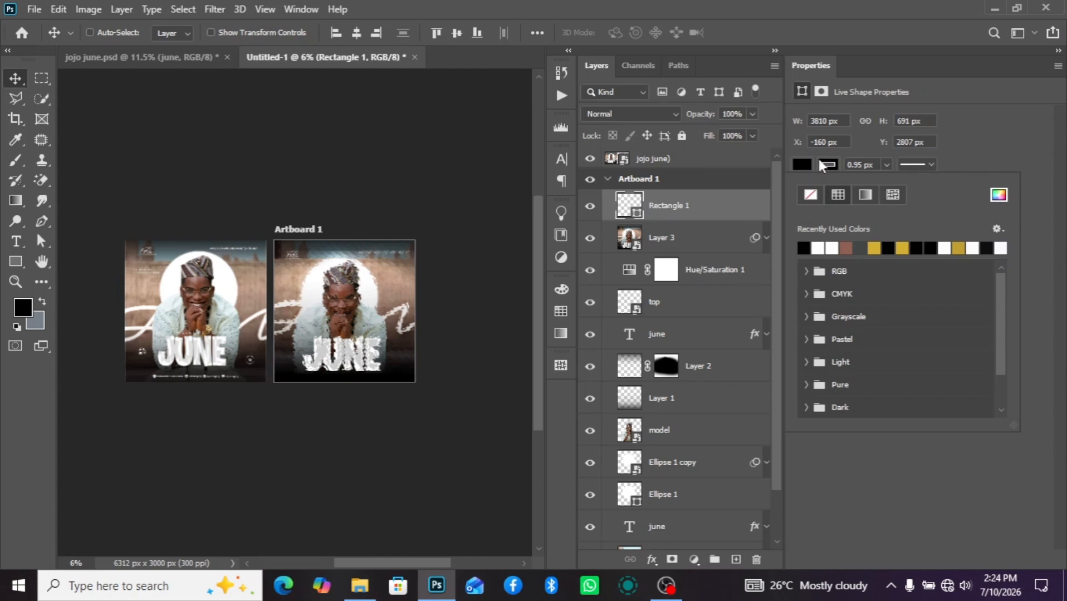
{"action": "left_click", "coordinate": [818, 249]}
{"action": "key", "text": "Escape"}
Step: Move Rectangle 1 directly below Layer 3 and clip Layer 3 to it
{"action": "scroll", "coordinate": [390, 384], "scroll_direction": "up", "scroll_amount": 4}
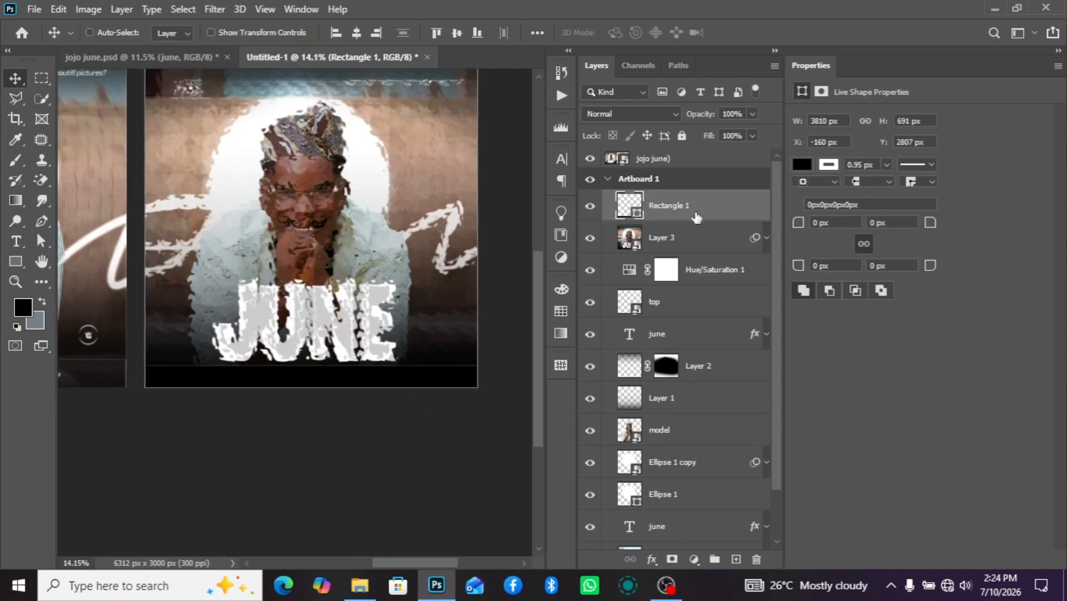
{"action": "left_click_drag", "start_coordinate": [696, 218], "coordinate": [686, 254]}
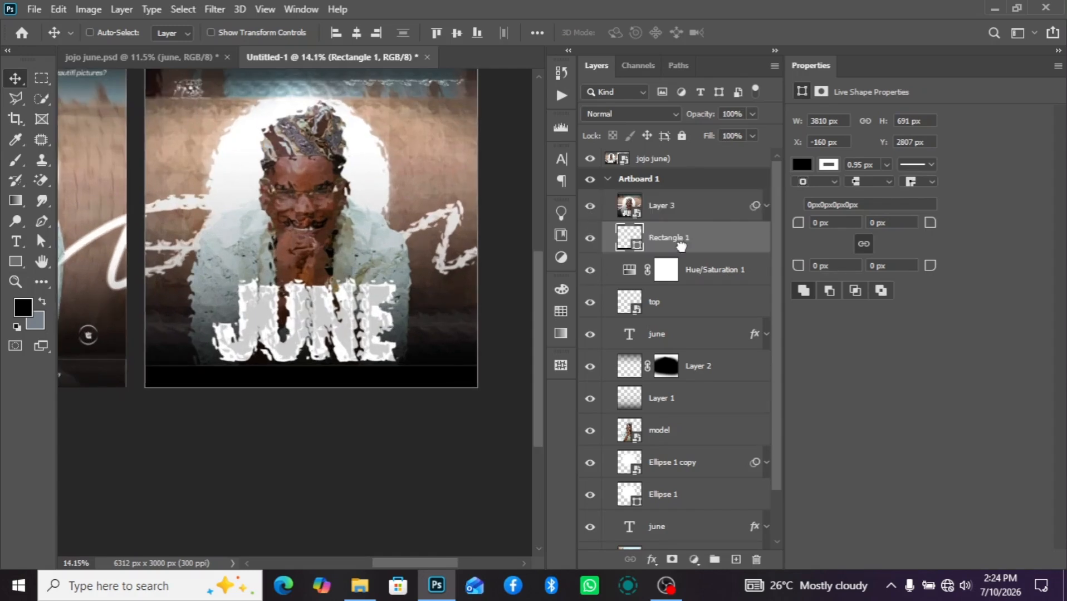
{"action": "left_click", "coordinate": [683, 217]}
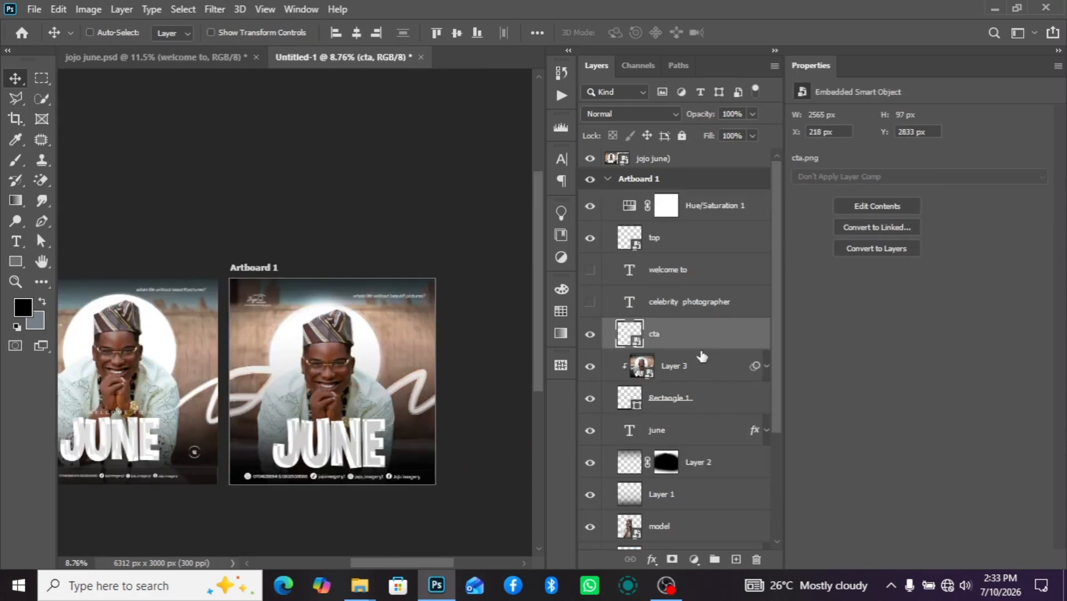
Step: Clip the cta layer to Rectangle 1 together with Layer 3
{"action": "left_click_drag", "start_coordinate": [703, 356], "coordinate": [696, 345]}
{"action": "left_click", "coordinate": [696, 344], "text": "alt"}
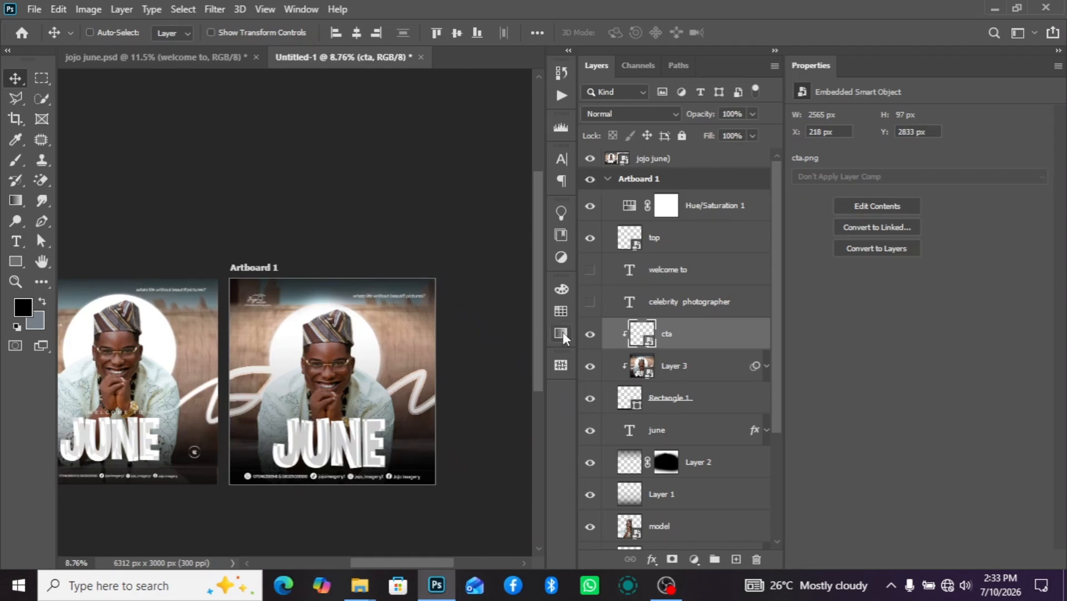
Step: Show the hidden welcome to and celebrity photographer text layers on the artboard
{"action": "left_click", "coordinate": [590, 270]}
{"action": "left_click", "coordinate": [668, 277]}
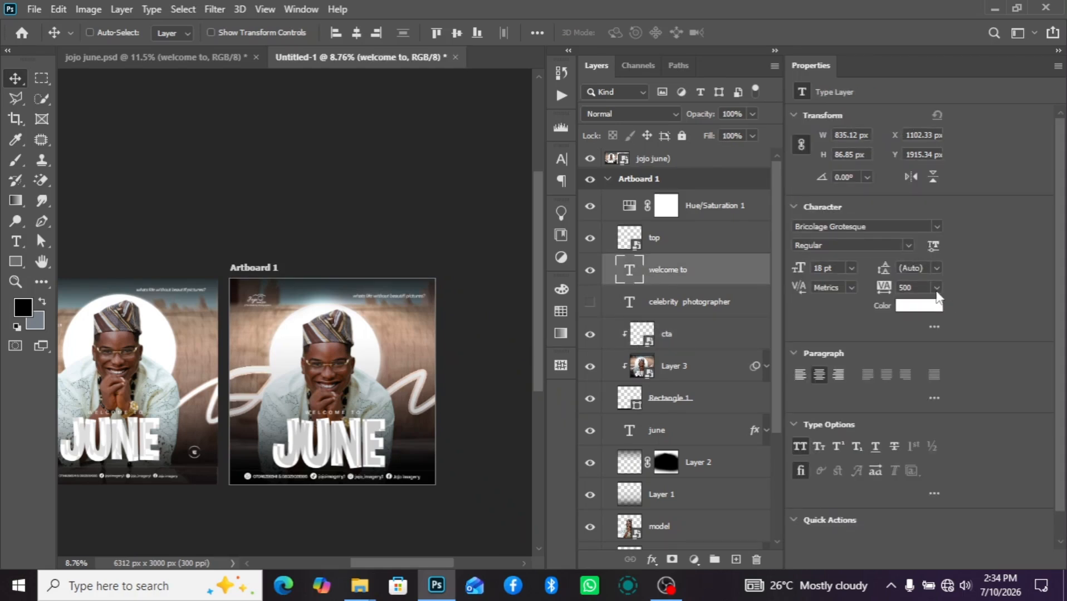
{"action": "left_click", "coordinate": [651, 304]}
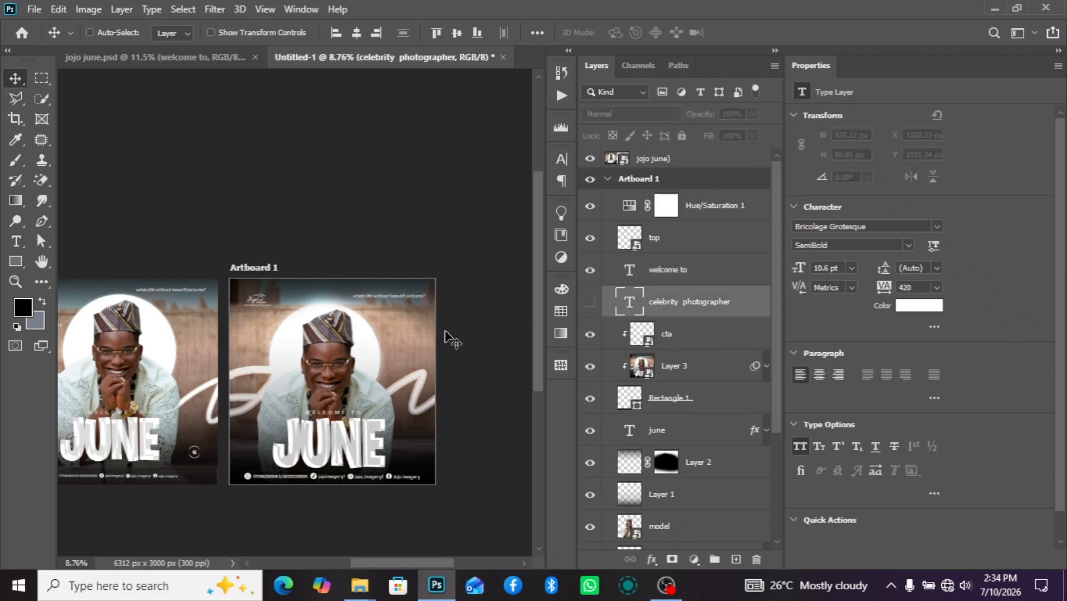
{"action": "left_click", "coordinate": [590, 303]}
{"action": "scroll", "coordinate": [256, 349], "scroll_direction": "up", "scroll_amount": 3}
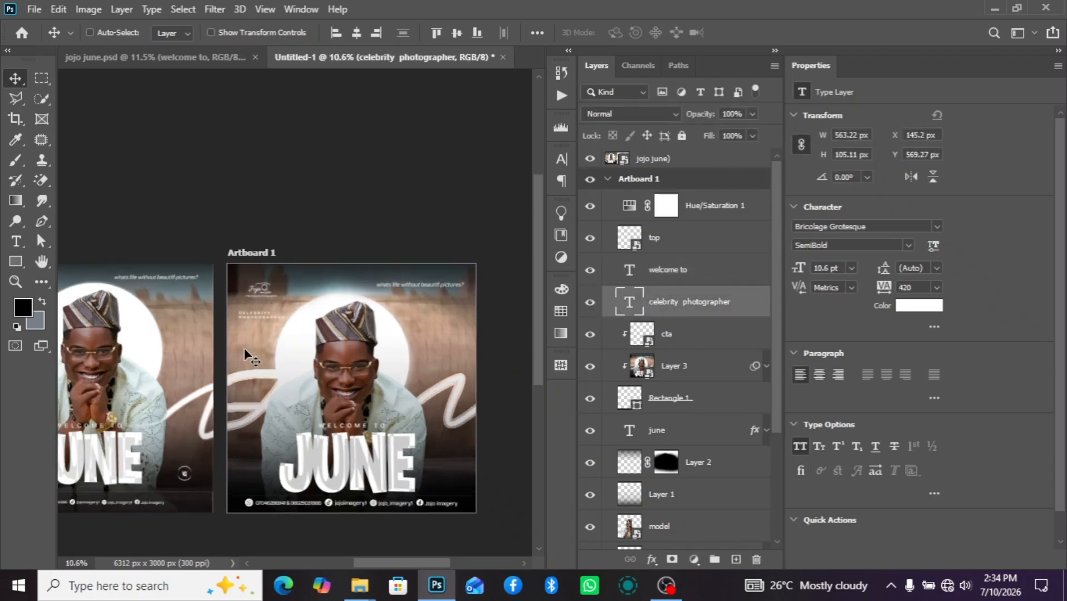
{"action": "scroll", "coordinate": [233, 301], "scroll_direction": "up", "scroll_amount": 2}
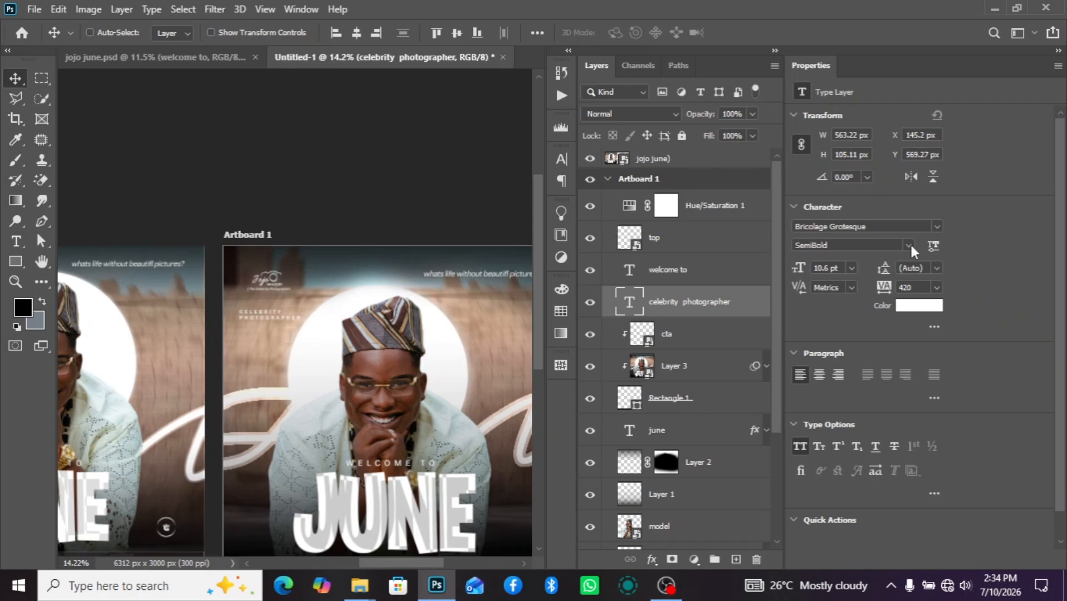
{"action": "scroll", "coordinate": [284, 373], "scroll_direction": "down", "scroll_amount": 3}
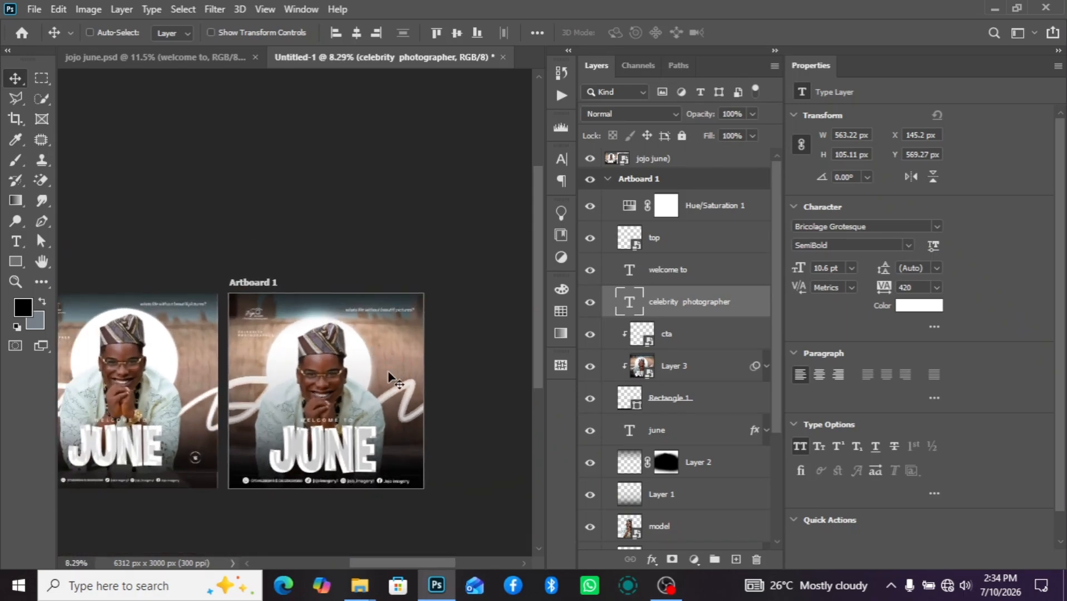
Step: Place the black crosses PNG from File Explorer beside the model's head, scaled to about 10.29% at X 1885, Y 278 px
{"action": "mouse_move", "coordinate": [343, 589]}
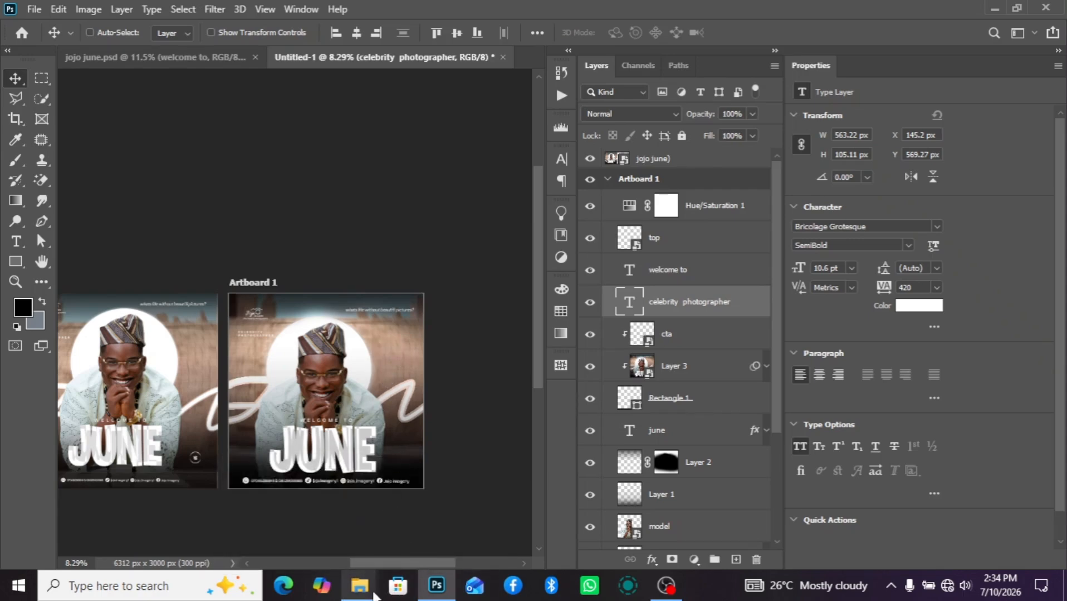
{"action": "left_click", "coordinate": [368, 526]}
{"action": "left_click_drag", "start_coordinate": [473, 118], "coordinate": [367, 341]}
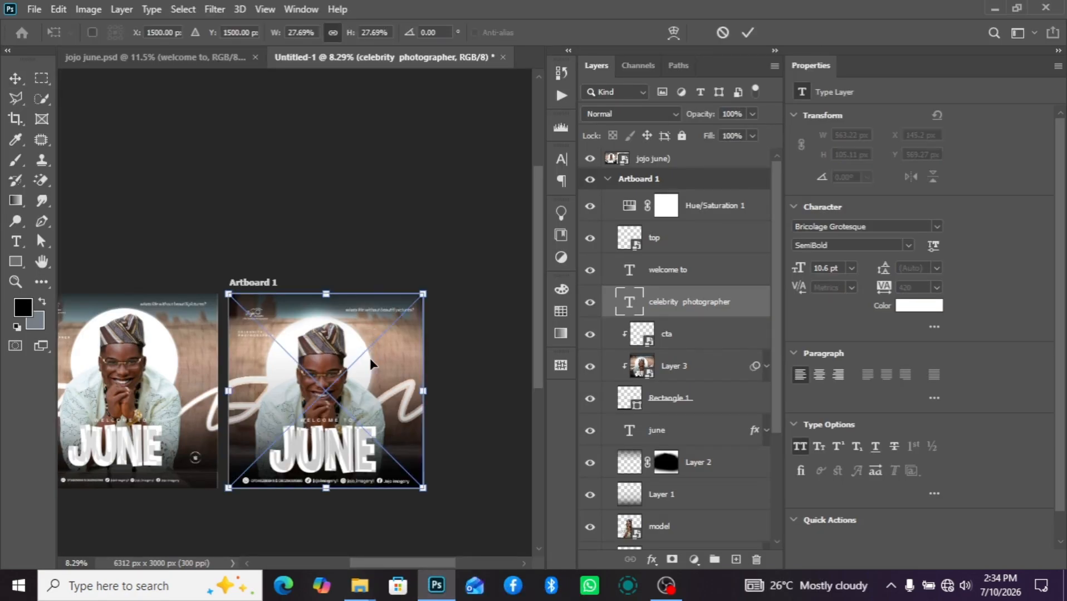
{"action": "left_click_drag", "start_coordinate": [404, 374], "coordinate": [459, 352]}
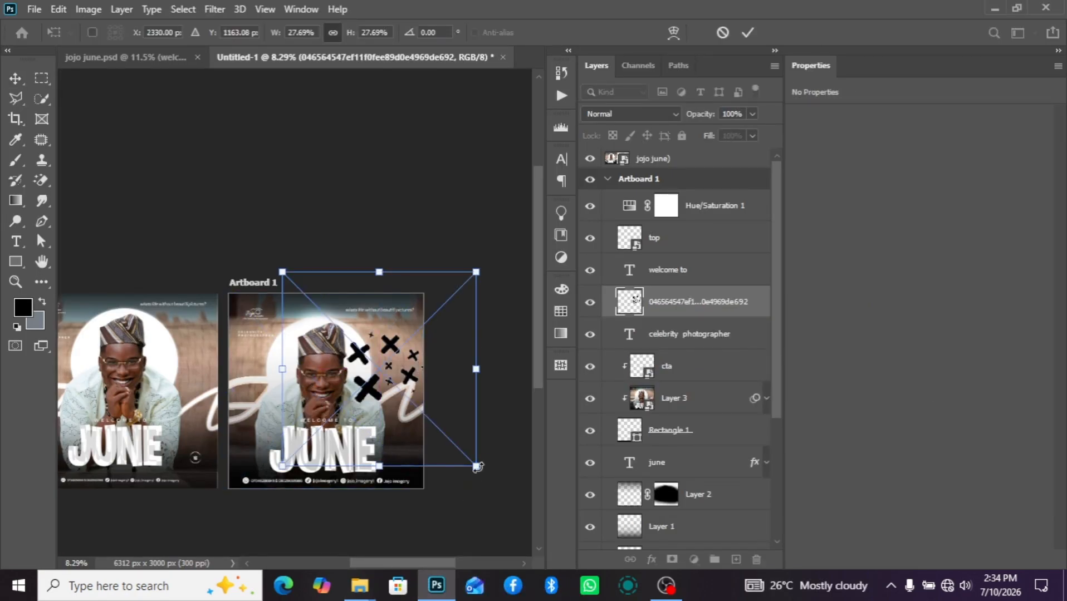
{"action": "left_click_drag", "start_coordinate": [484, 465], "coordinate": [405, 351]}
{"action": "left_click_drag", "start_coordinate": [437, 405], "coordinate": [407, 388]}
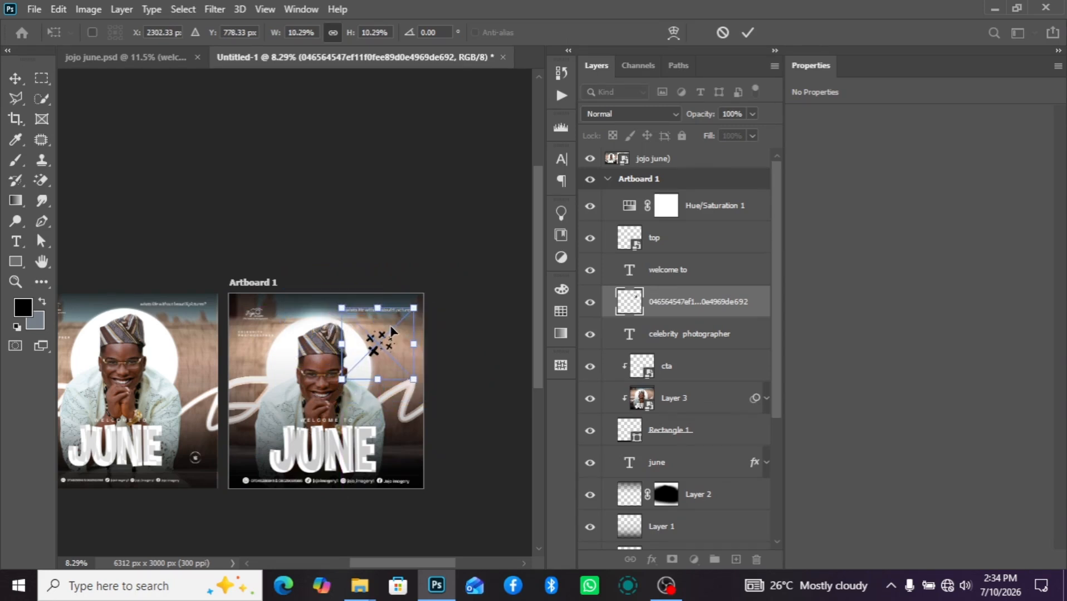
{"action": "left_click_drag", "start_coordinate": [387, 342], "coordinate": [397, 347]}
{"action": "key", "text": "Return"}
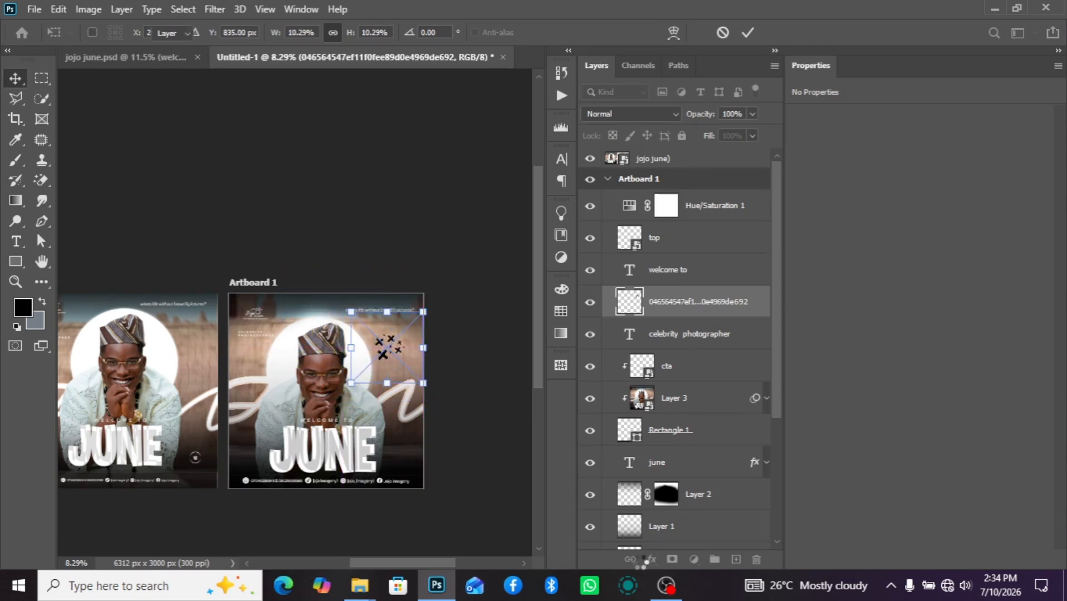
Step: Add a white Color Overlay to the crosses layer with Normal blend mode and 100% opacity
{"action": "left_click", "coordinate": [653, 560]}
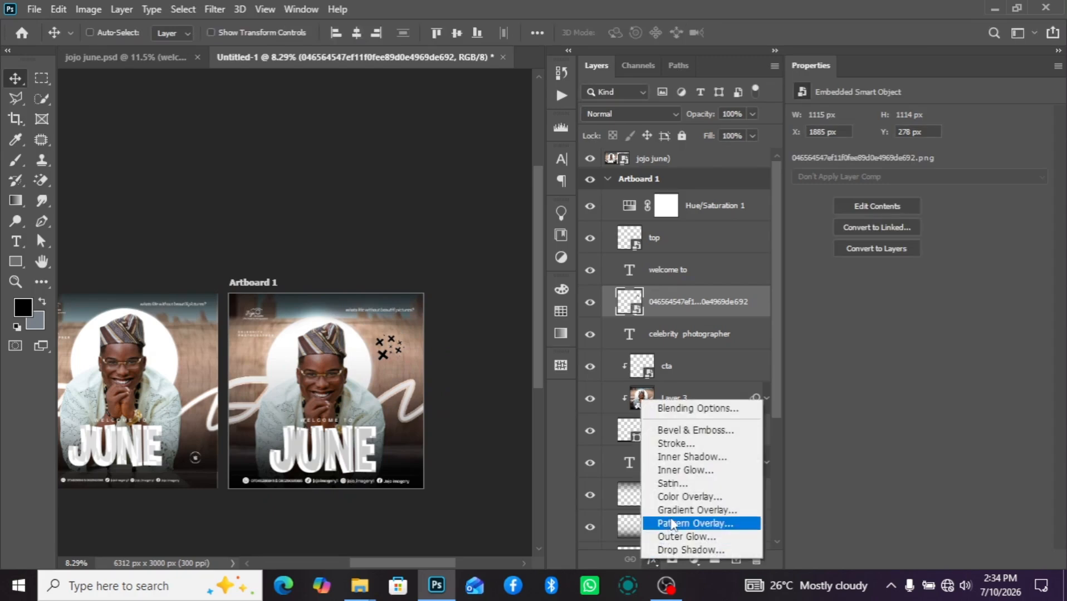
{"action": "left_click", "coordinate": [688, 494]}
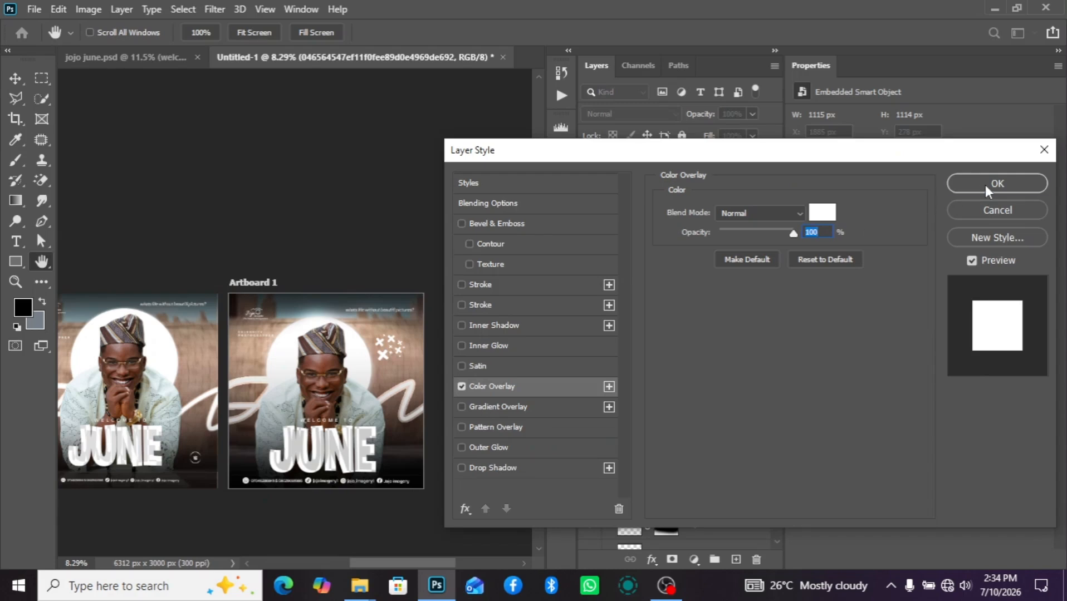
{"action": "left_click", "coordinate": [985, 189]}
Step: Scale the white crosses to about 8.79% and shift them toward the artboard's right edge, at about X 2084, Y 359 px
{"action": "left_click_drag", "start_coordinate": [393, 355], "coordinate": [399, 351]}
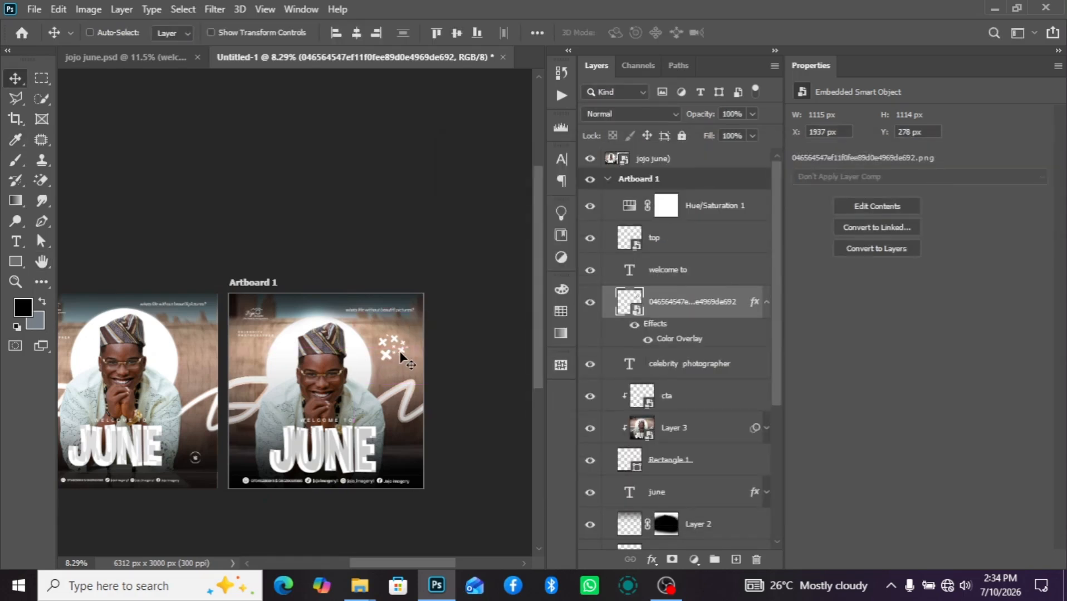
{"action": "left_click", "coordinate": [405, 351]}
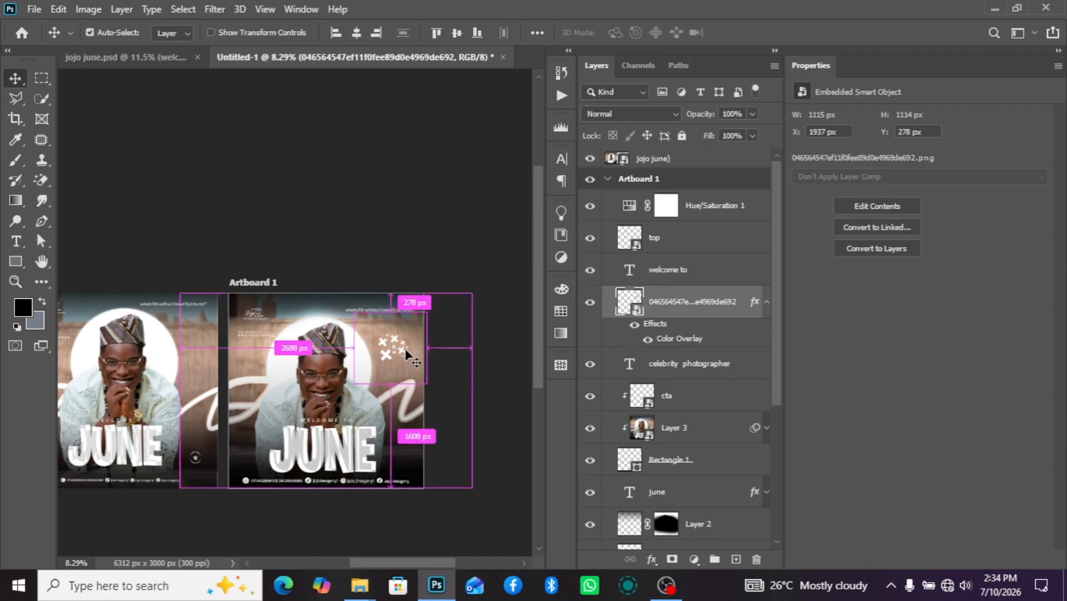
{"action": "key", "text": "ctrl+t"}
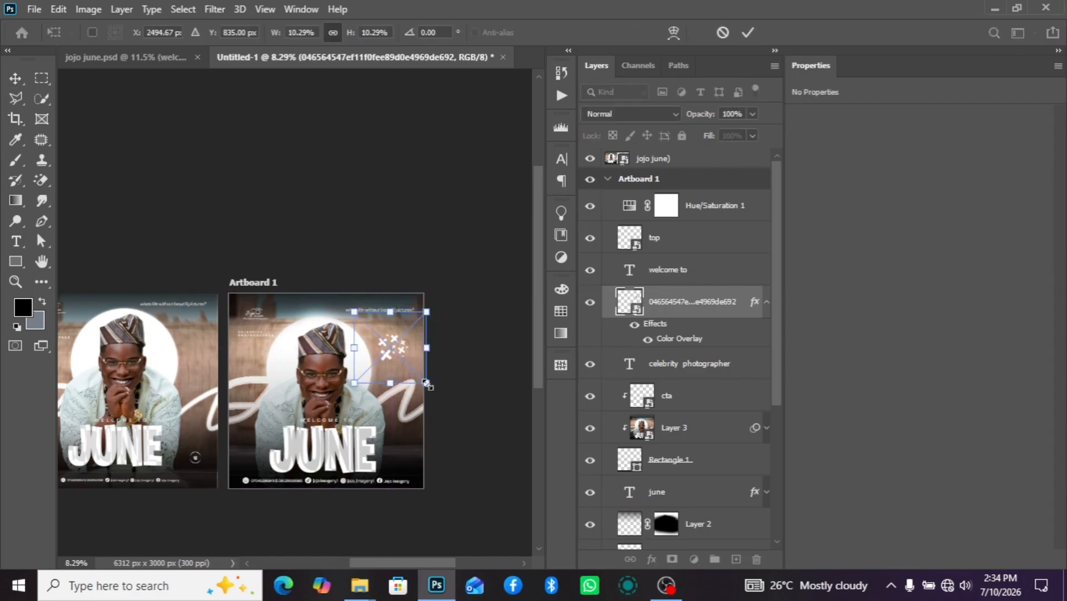
{"action": "left_click_drag", "start_coordinate": [427, 384], "coordinate": [420, 359]}
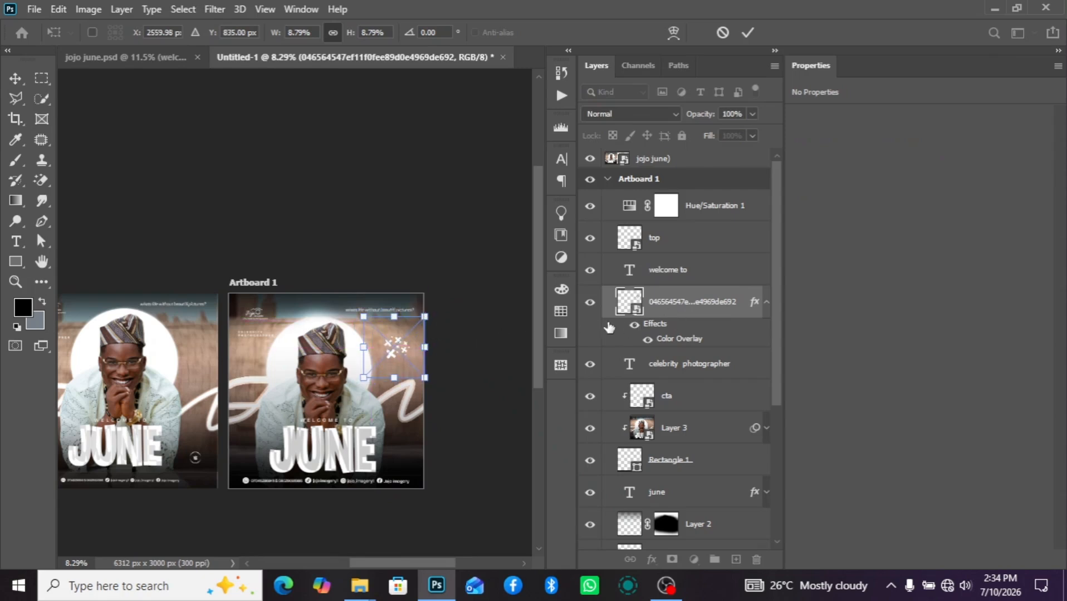
{"action": "key", "text": "Return"}
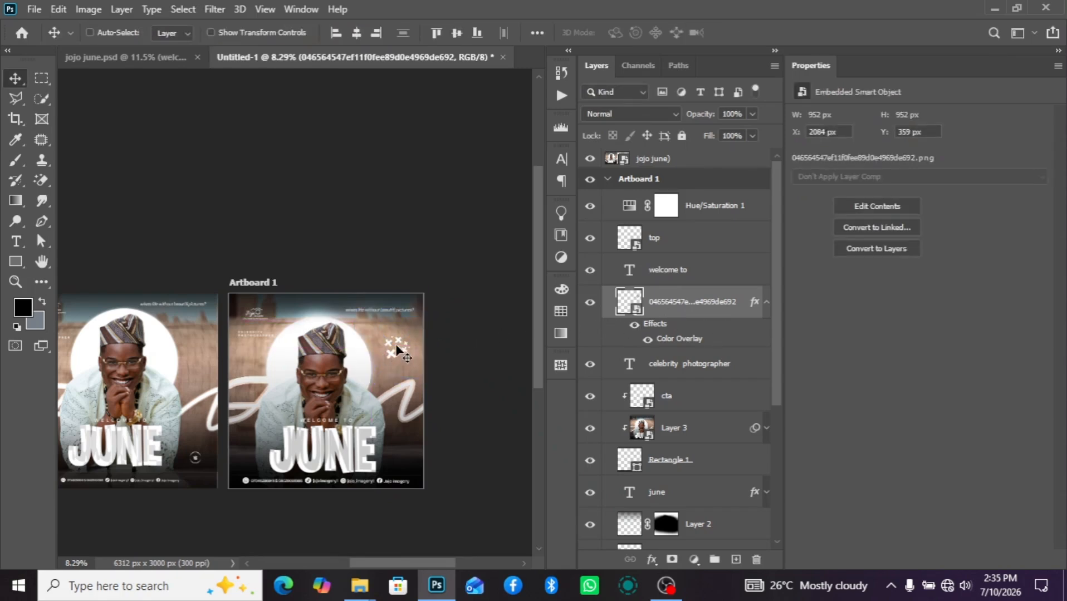